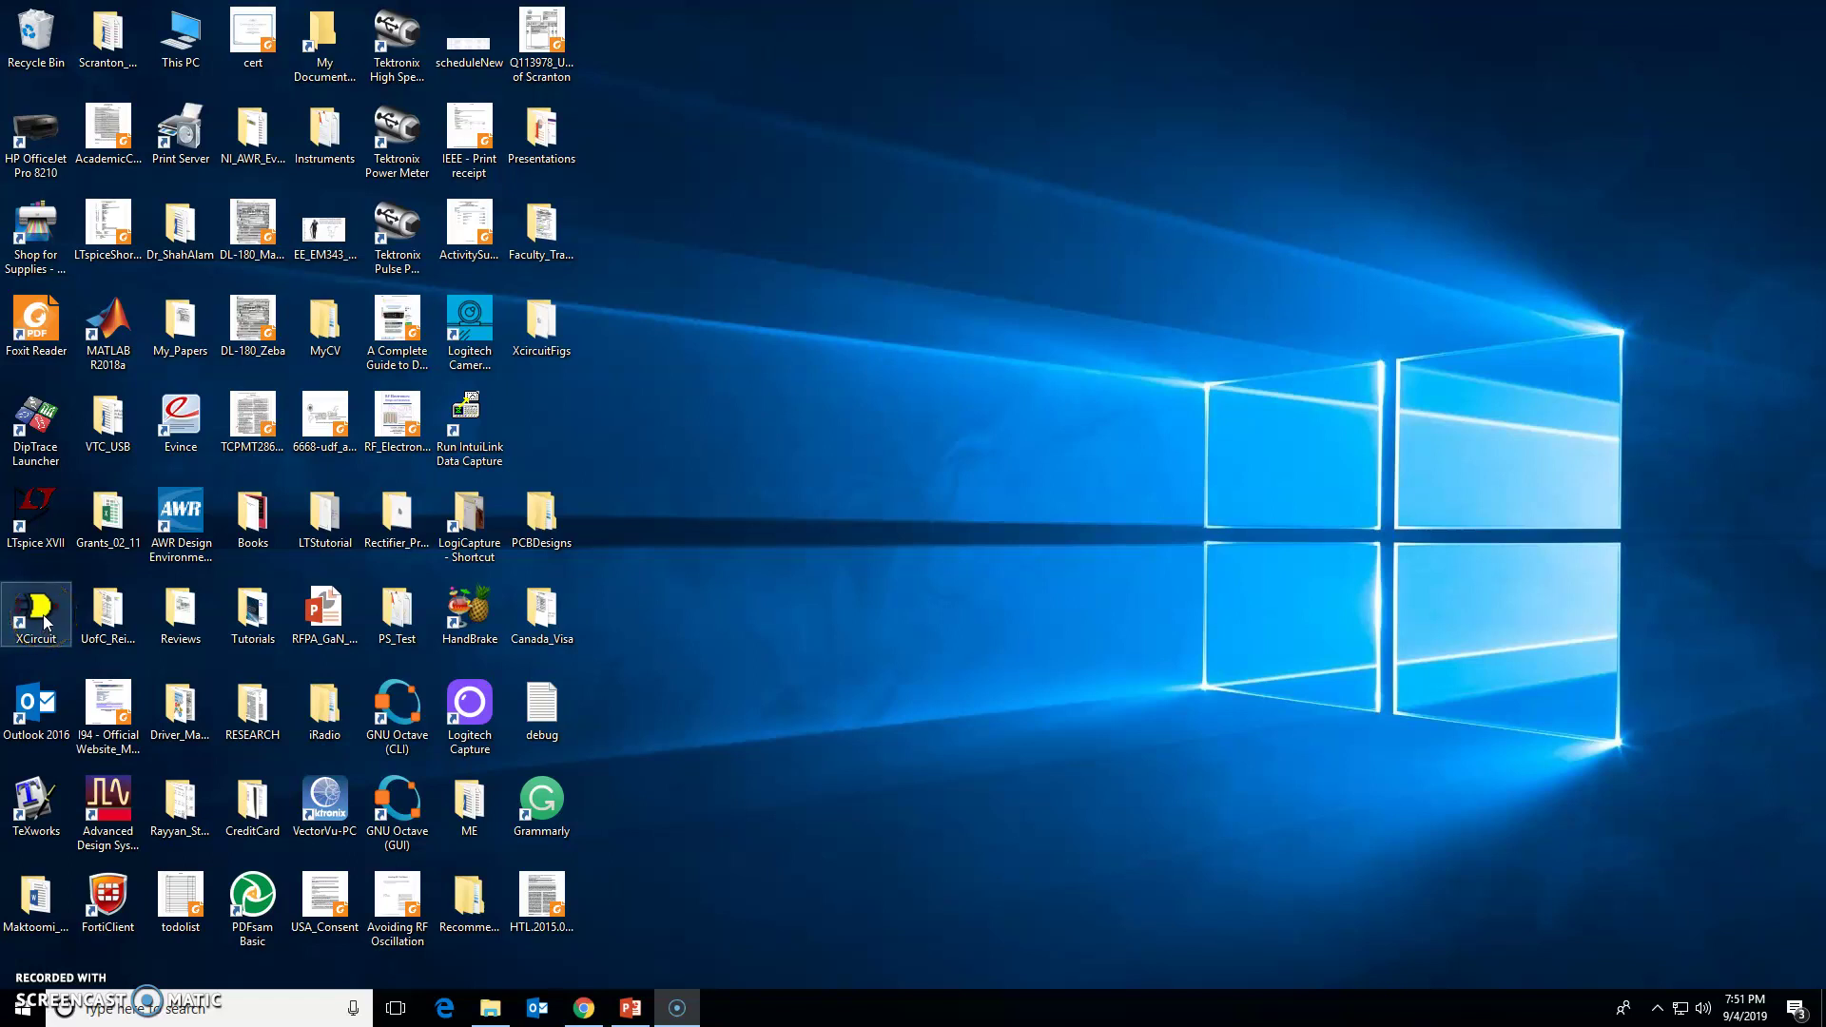
- Launch XCircuit full-screen and open the 3opamplA schematic from the XcircuitFigs folder
double_click(43, 614)
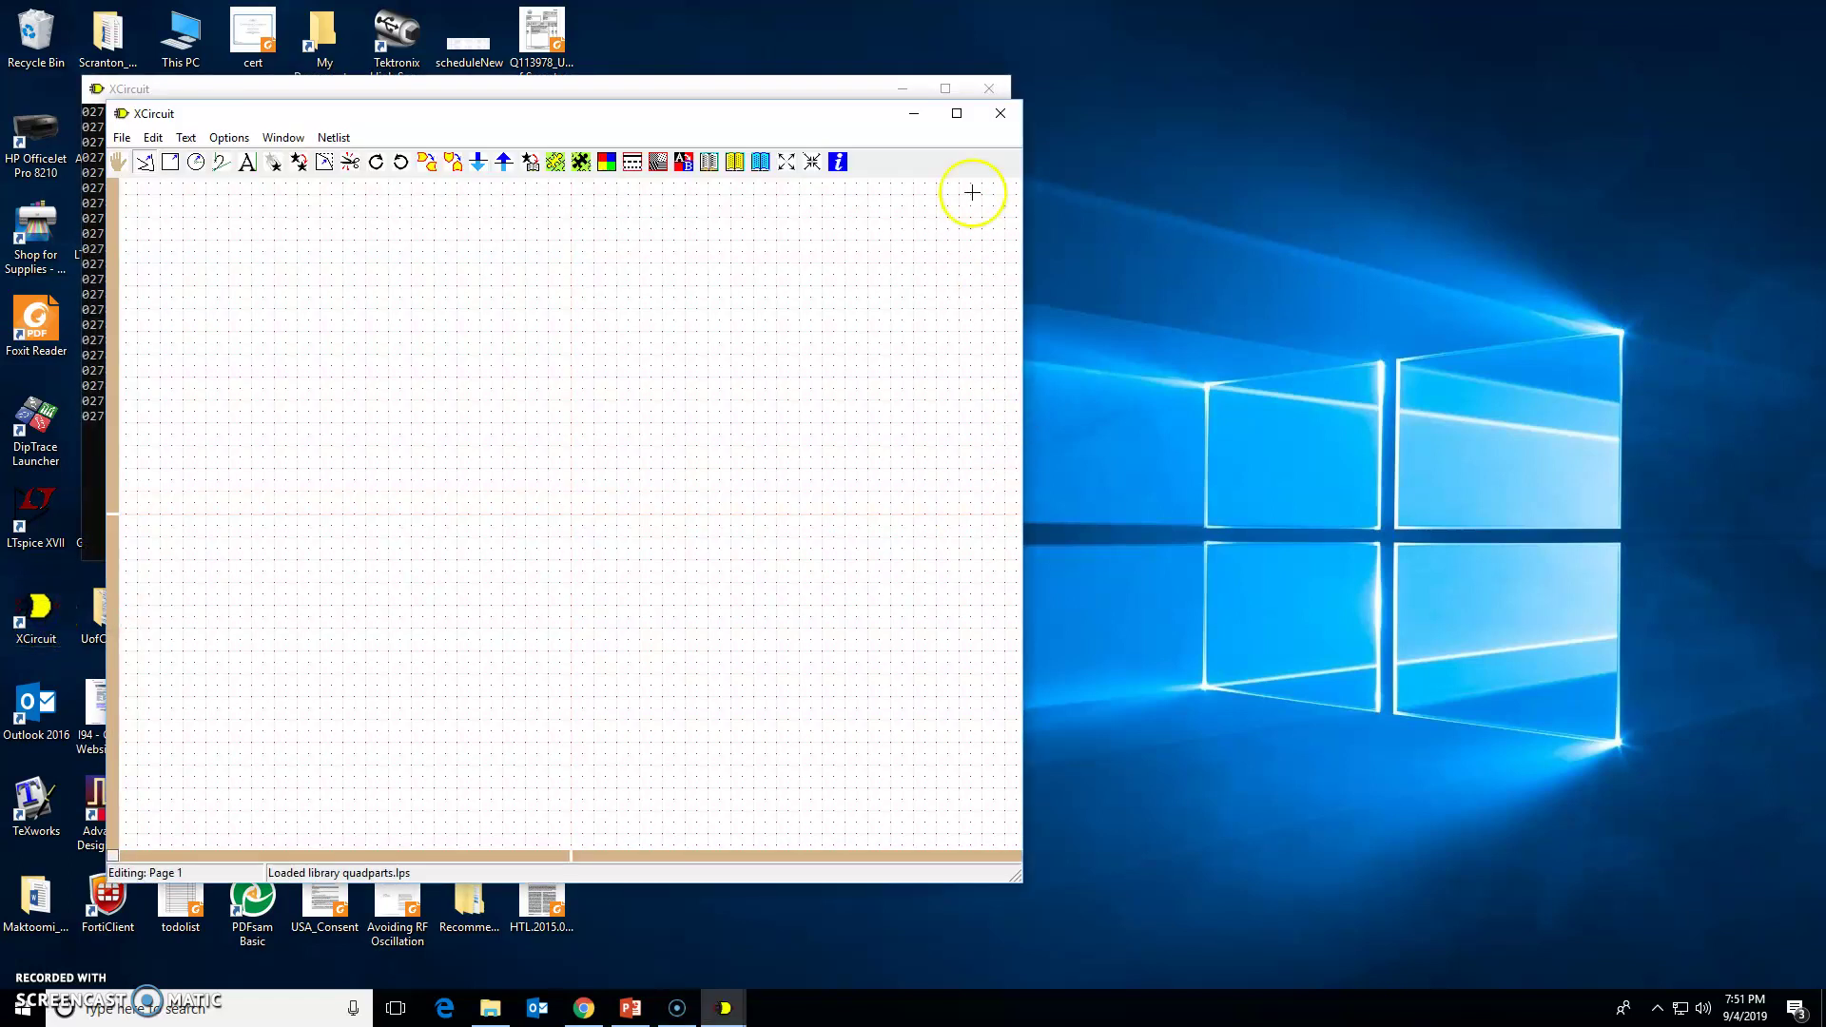
click(956, 116)
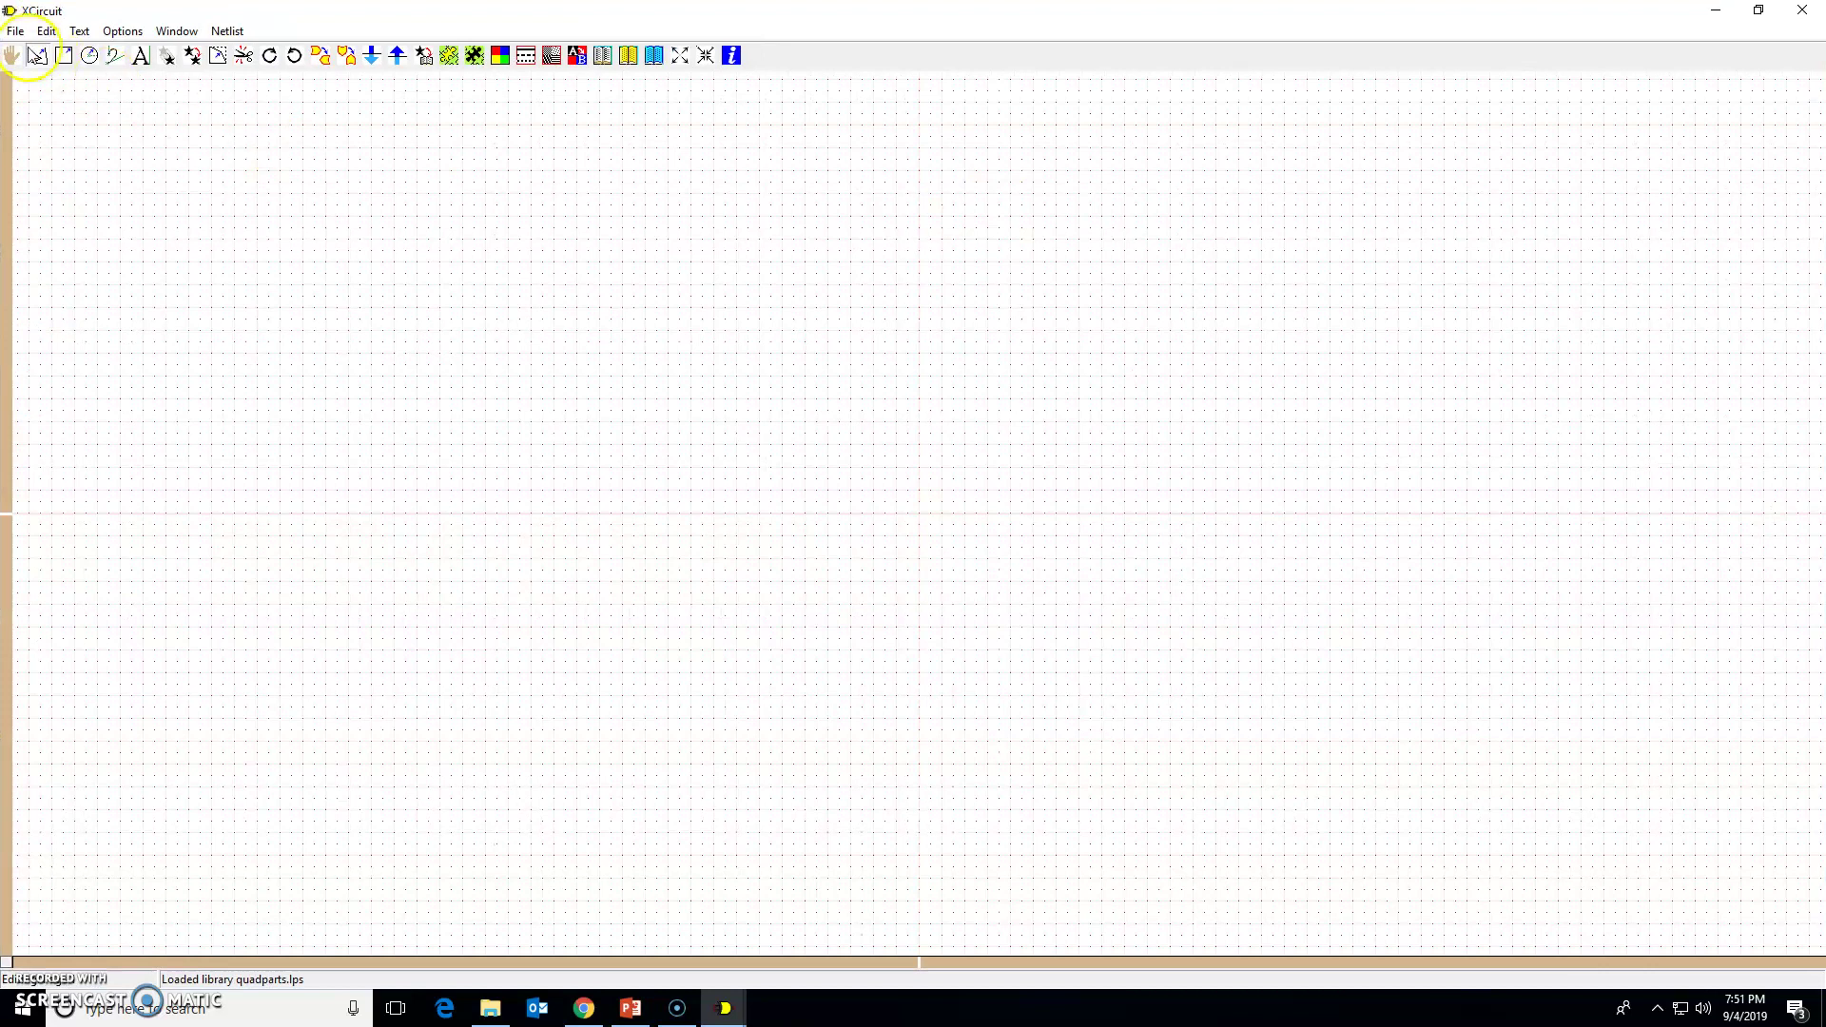
click(15, 34)
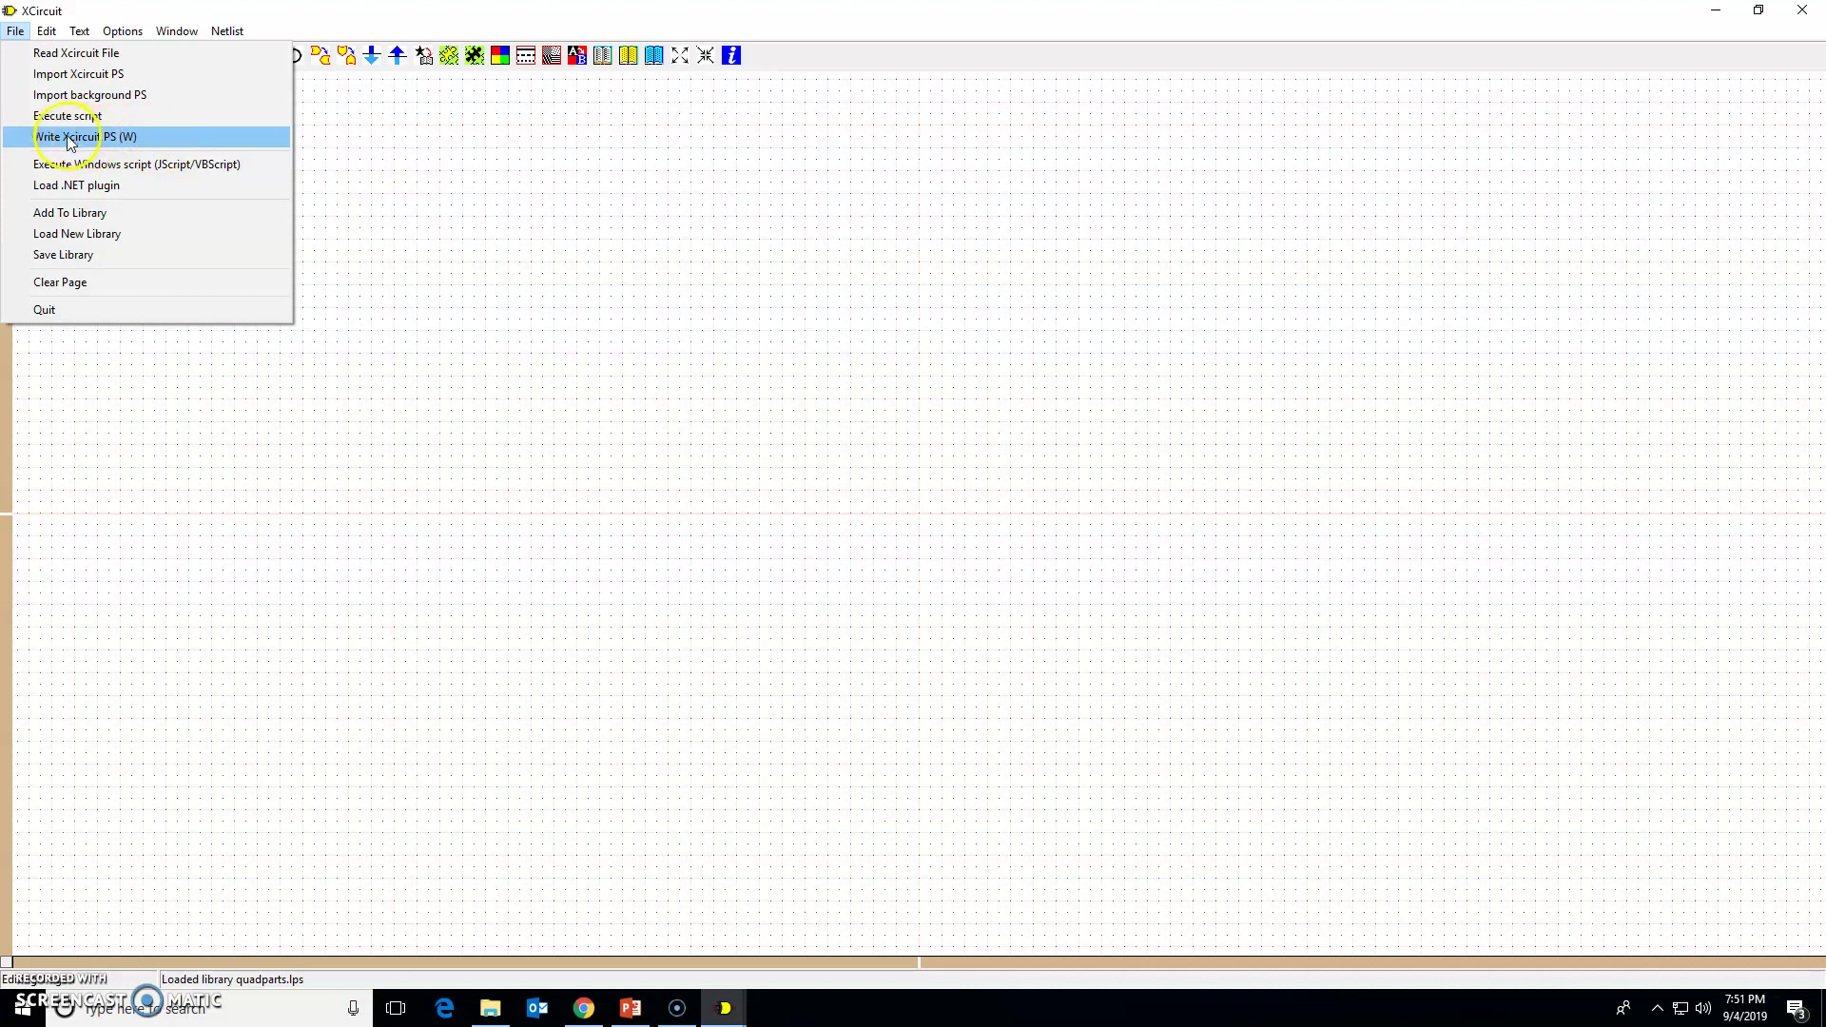
click(45, 60)
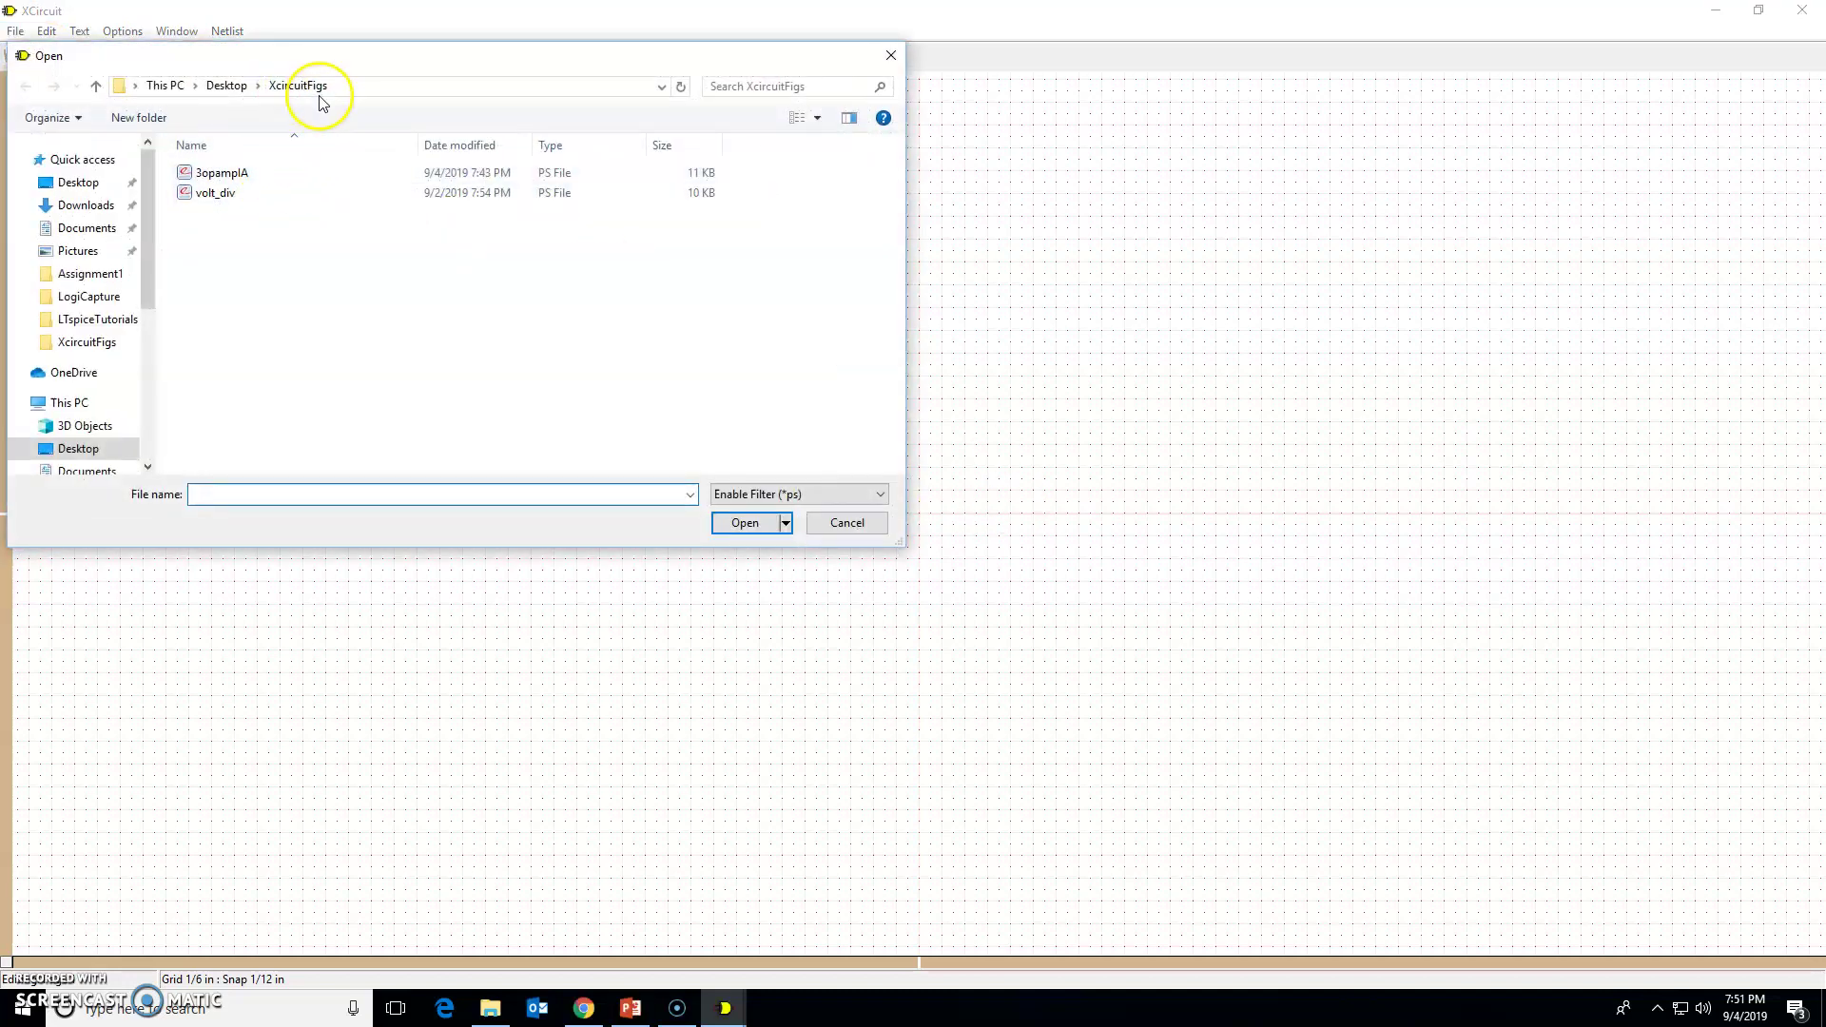
click(255, 181)
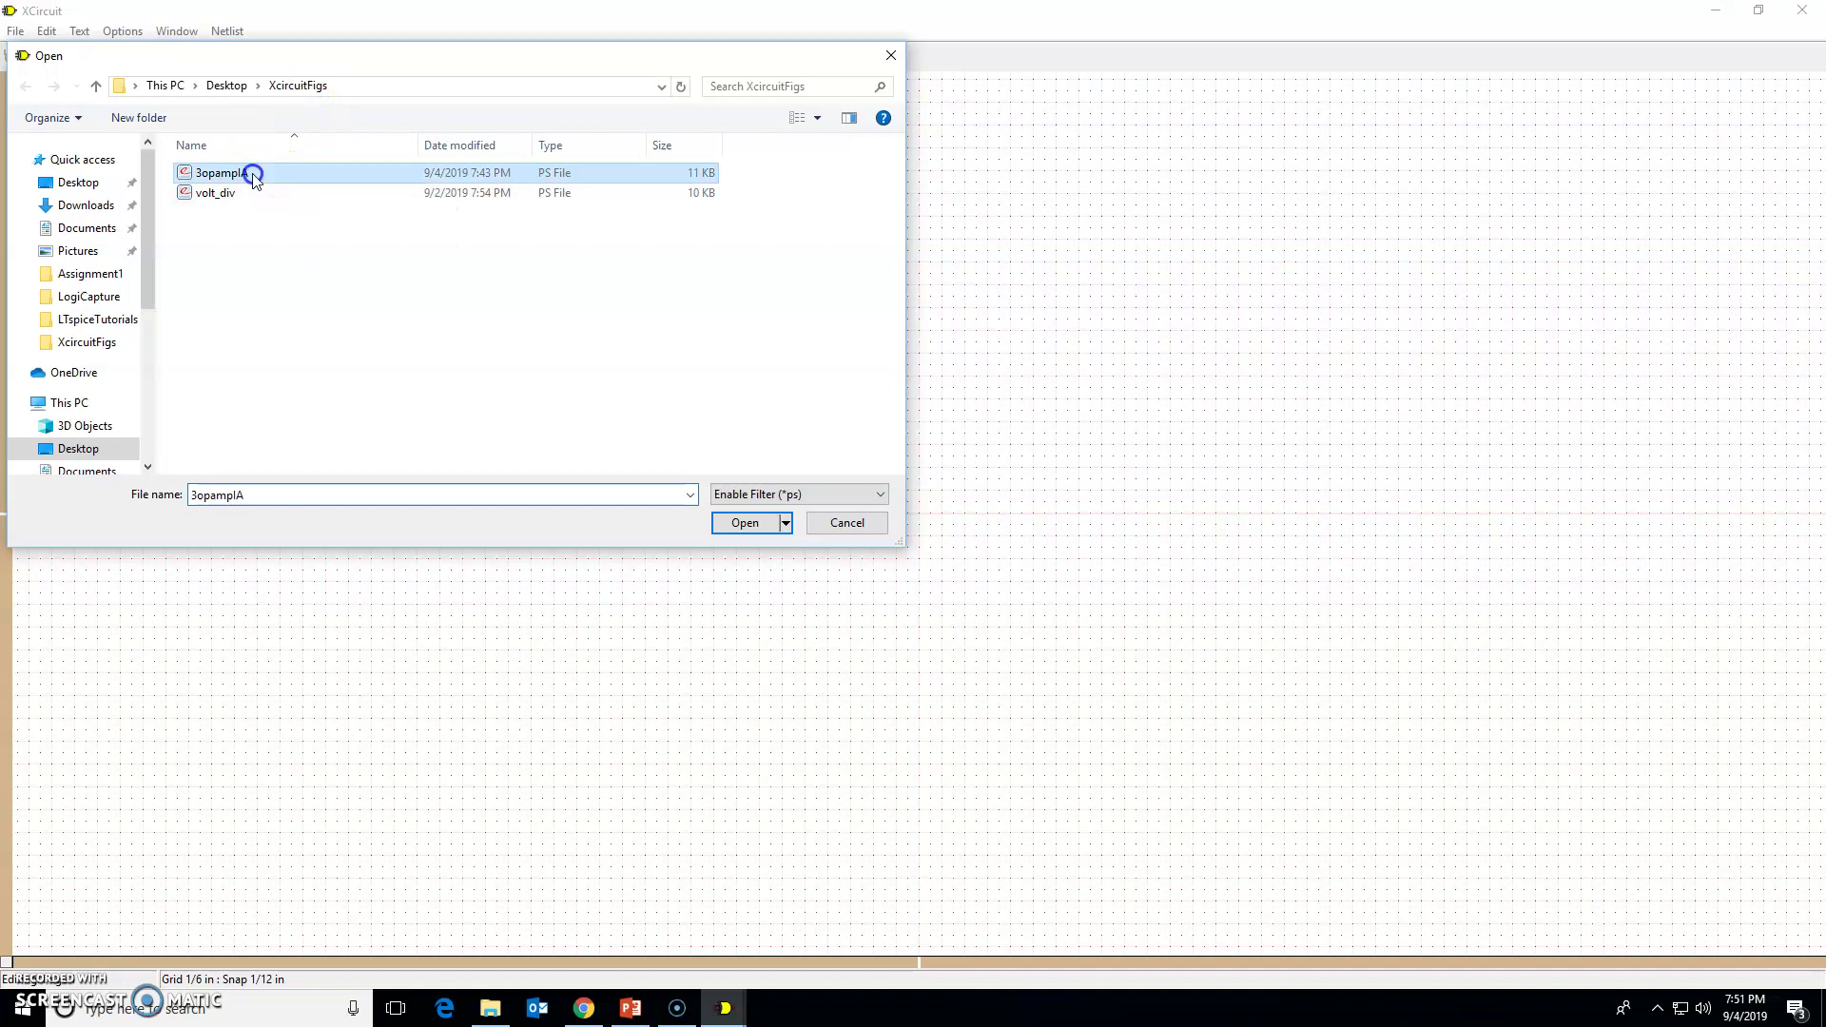
click(748, 525)
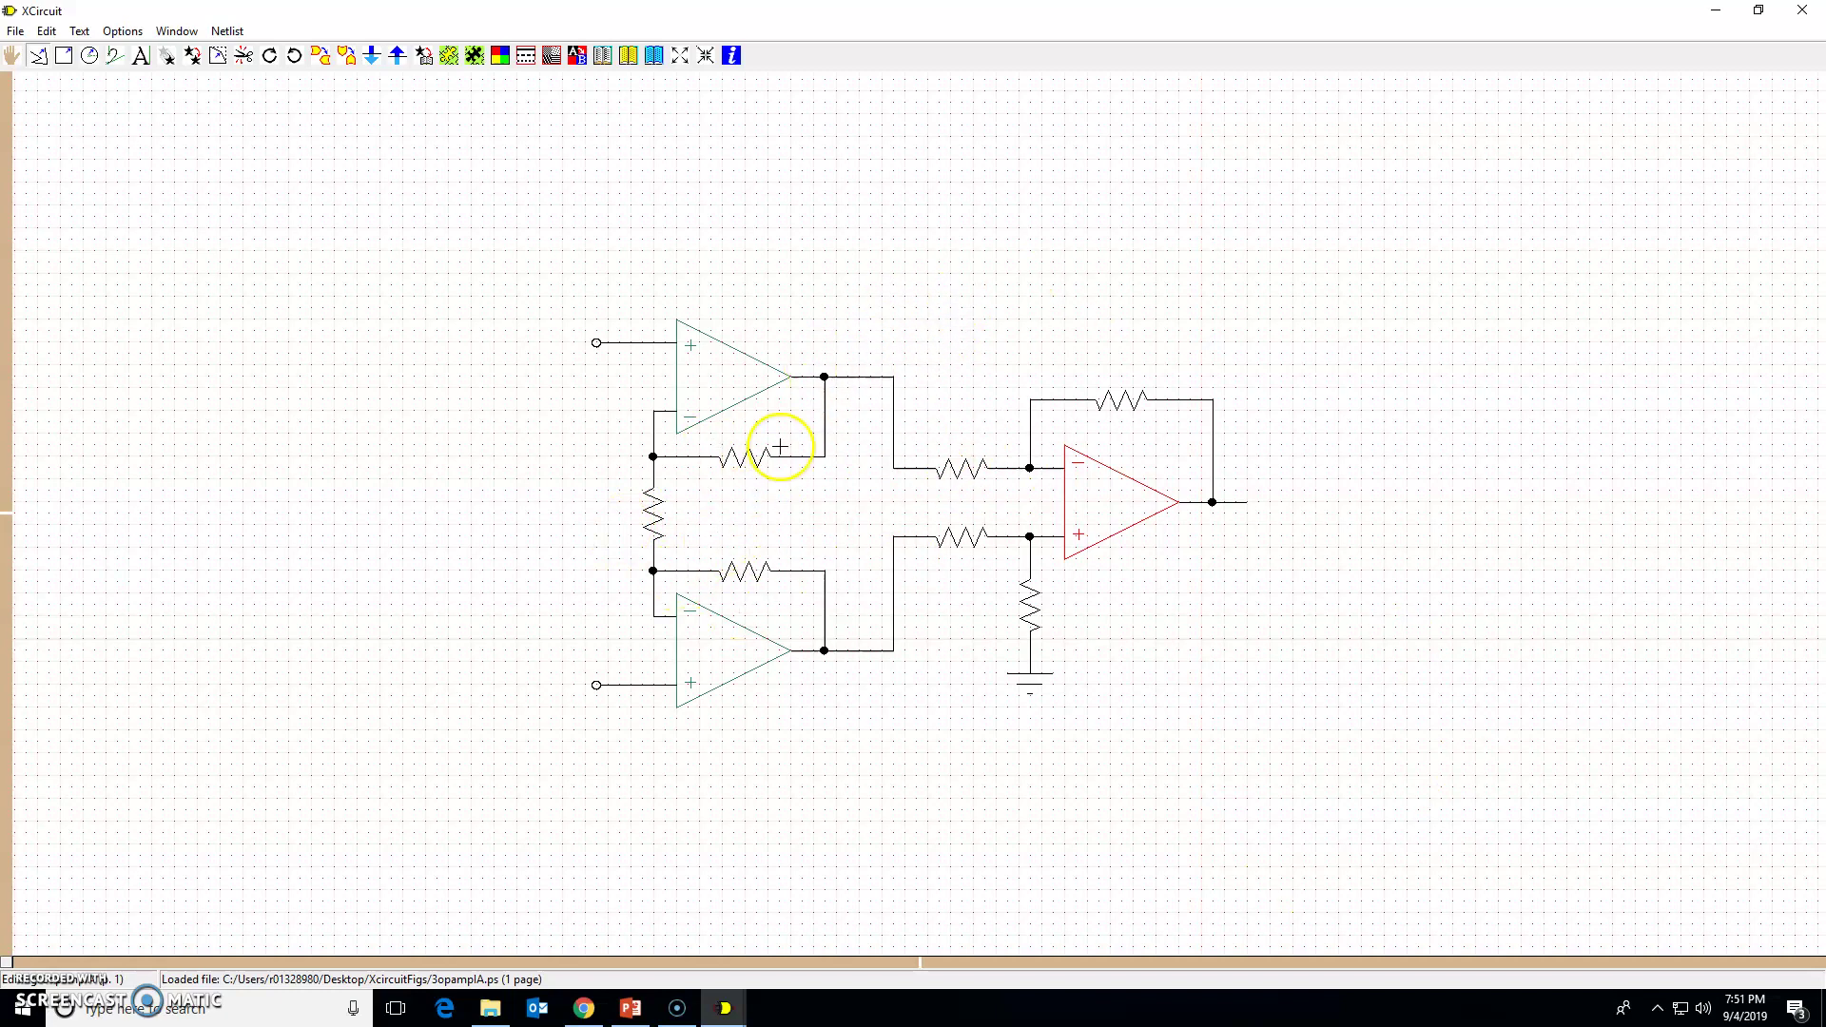
- Create an R label with subscript G and place it beside the gain resistor
click(963, 296)
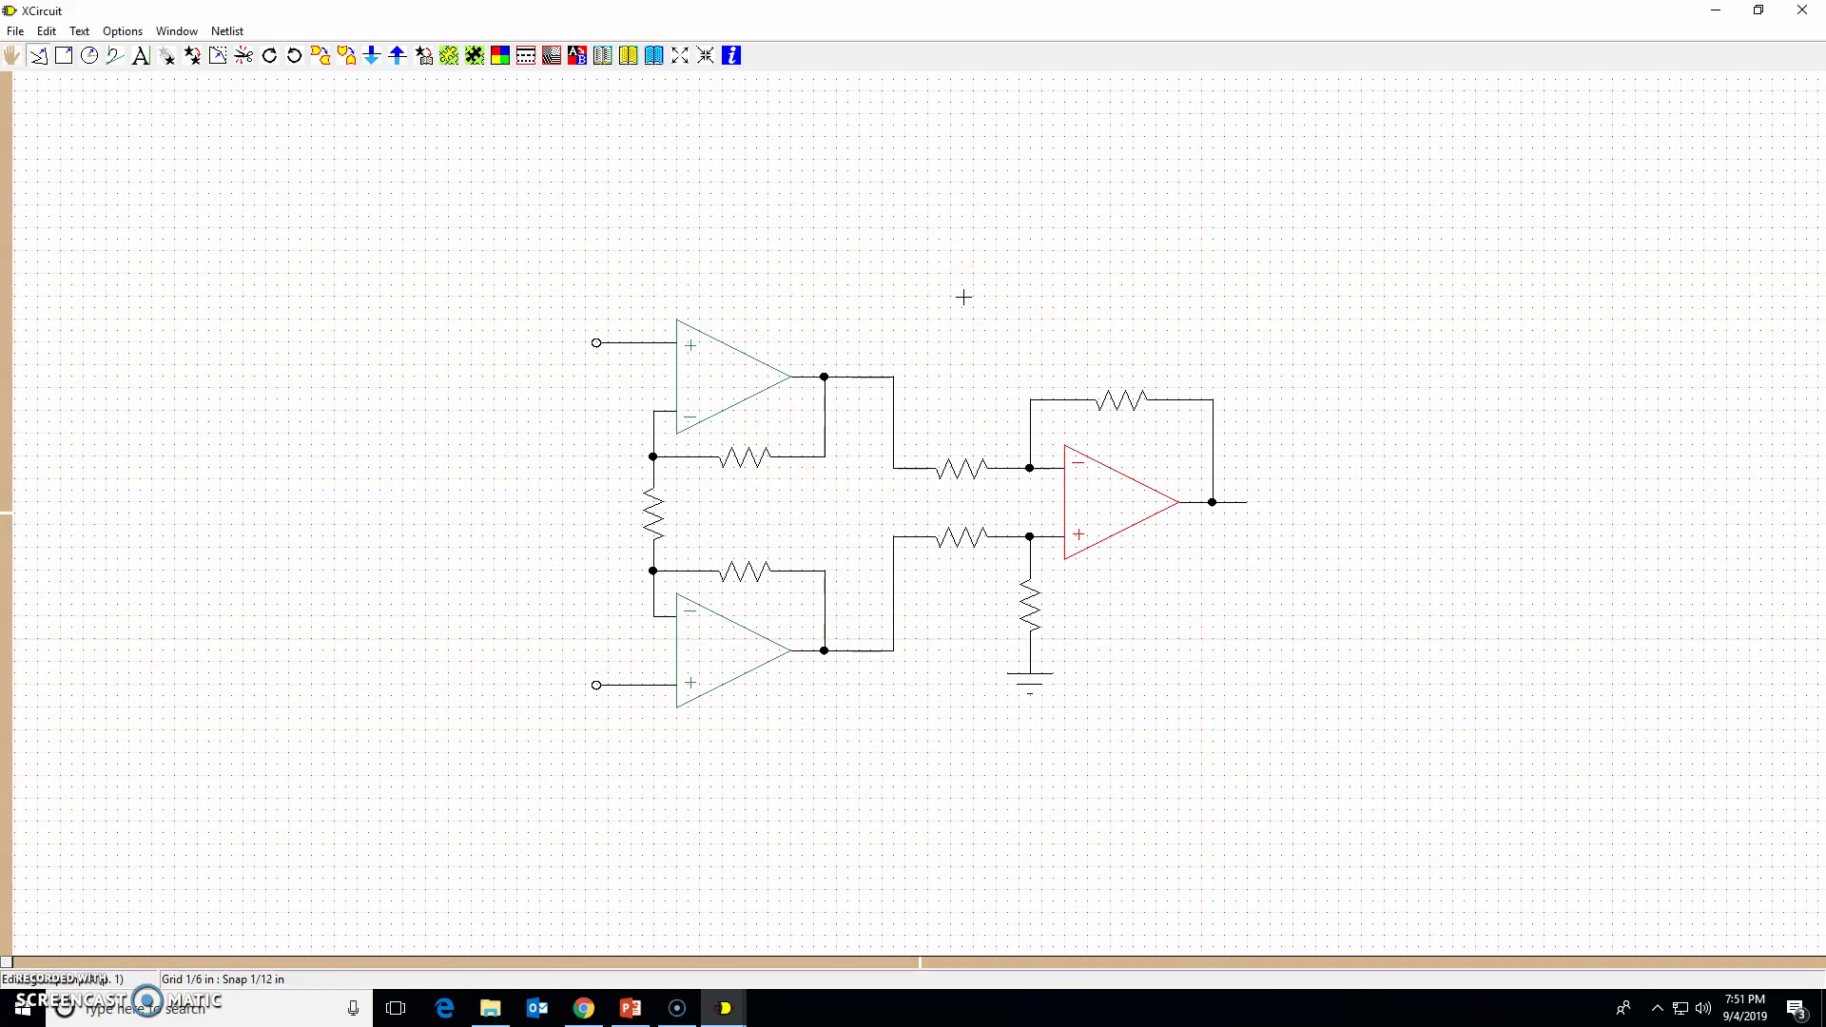
mouse_move(963, 296)
mouse_down()
mouse_move(595, 546)
mouse_move(869, 542)
mouse_move(982, 282)
mouse_move(965, 298)
mouse_up()
key(t)
text(R)
click(80, 30)
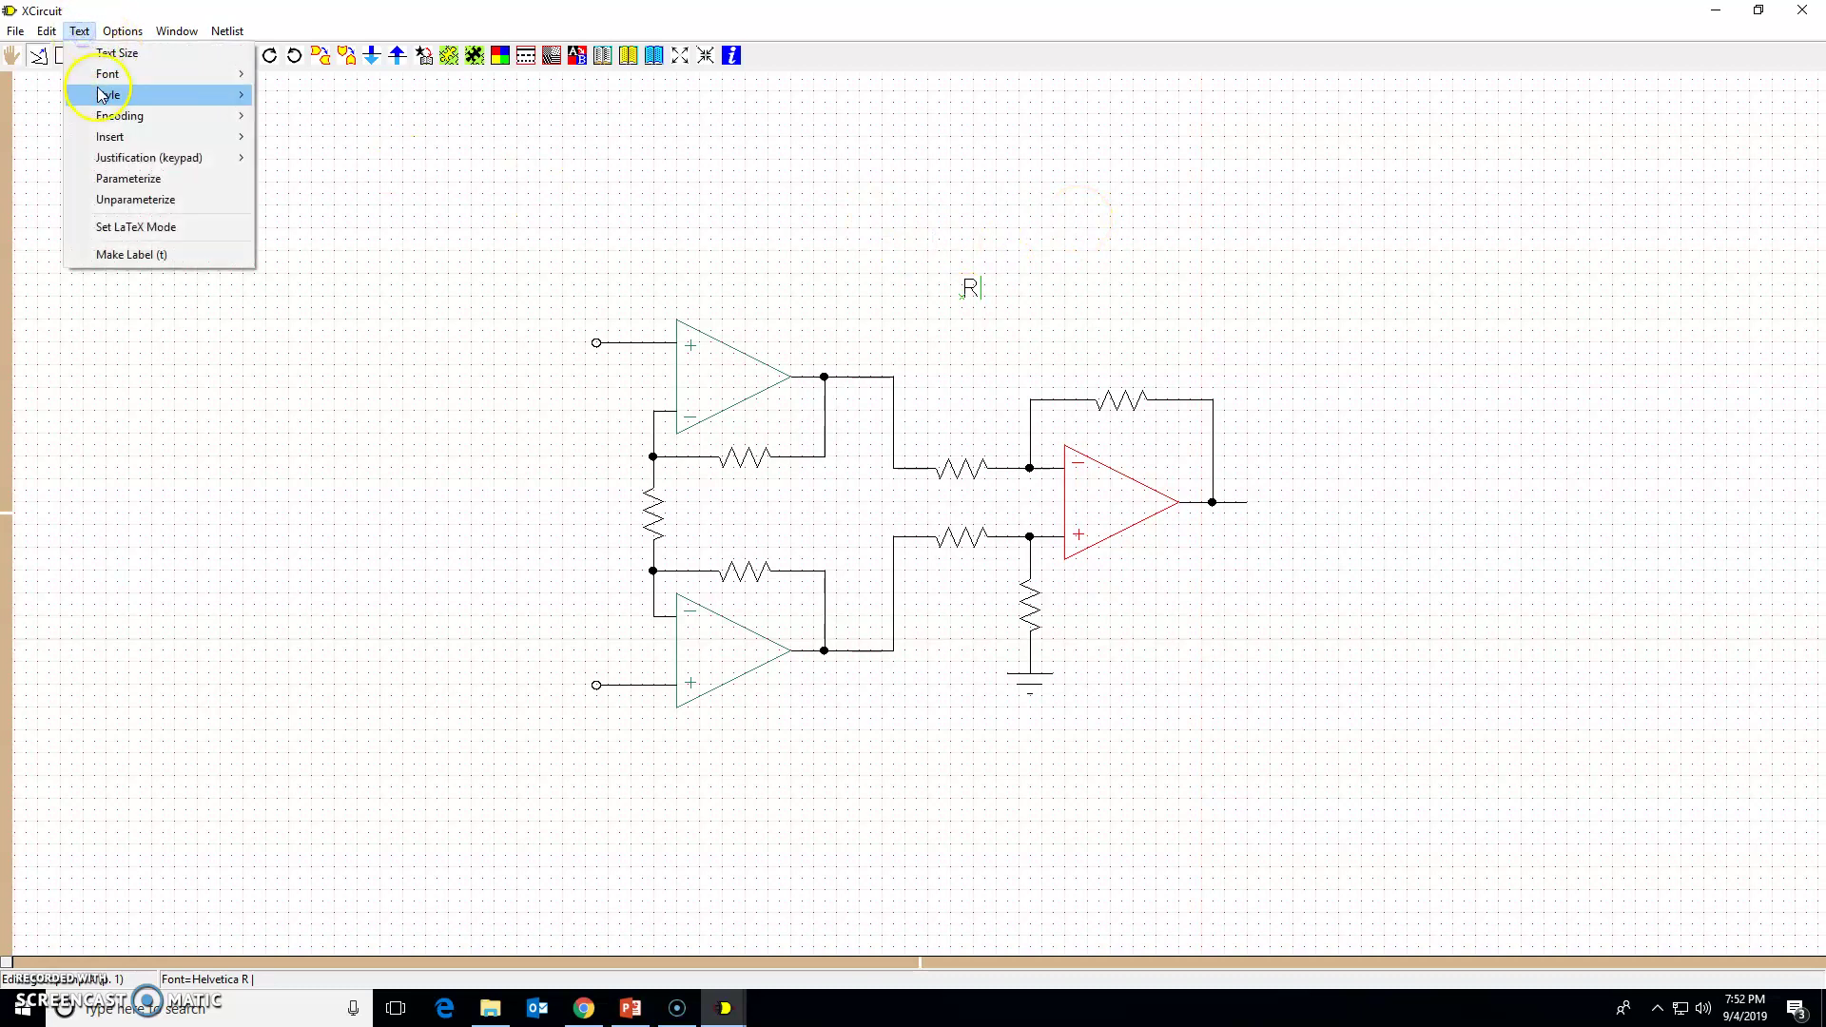
click(102, 95)
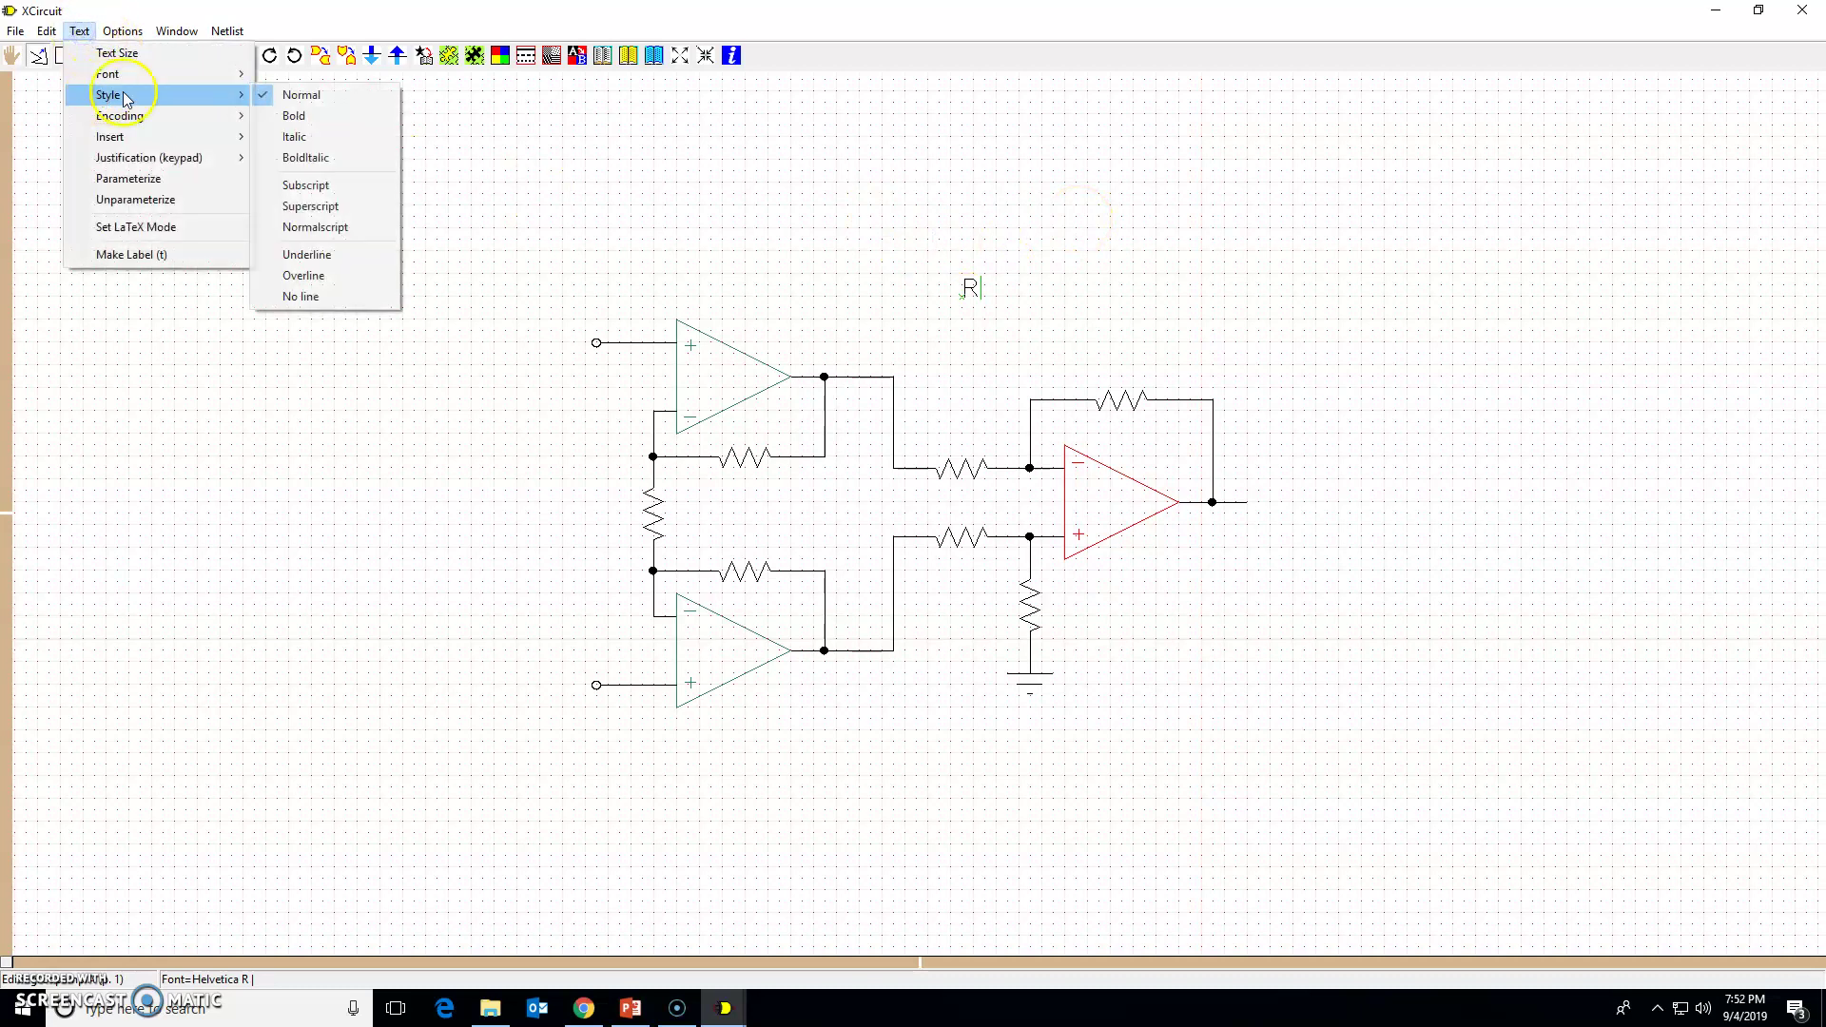
click(318, 187)
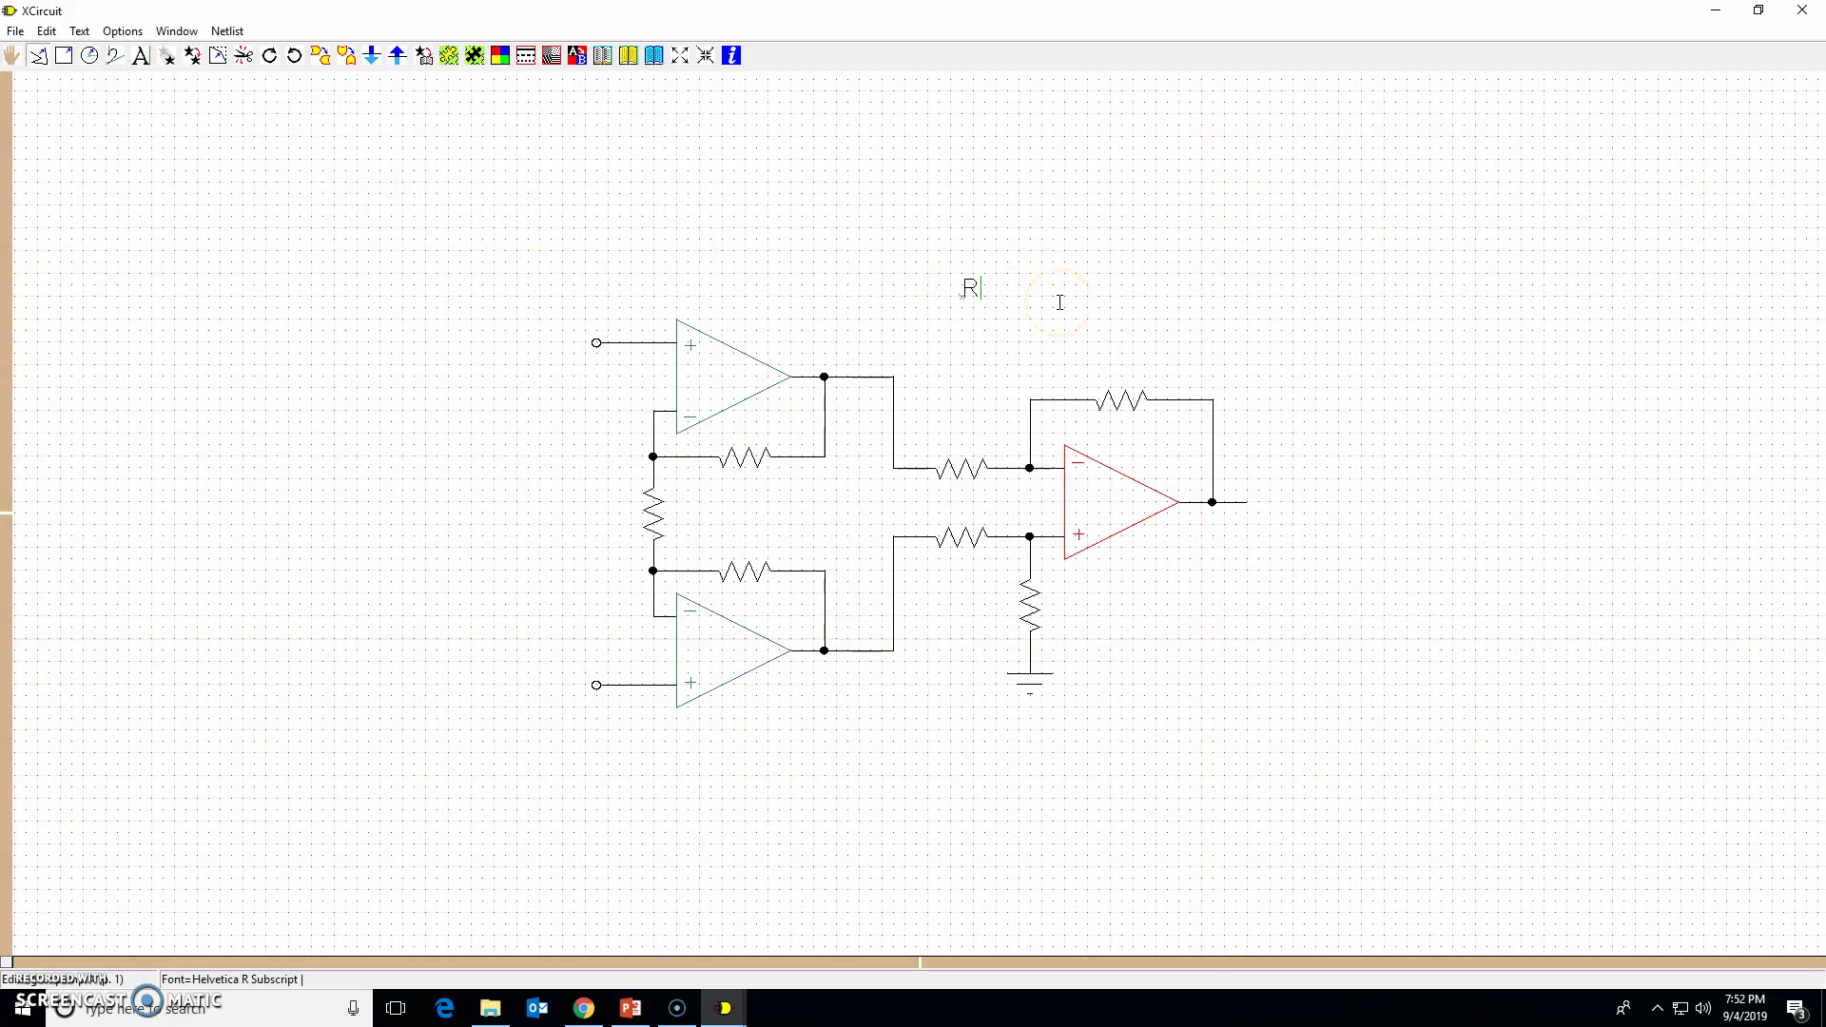
click(1060, 302)
mouse_move(970, 289)
mouse_down()
mouse_move(653, 304)
mouse_move(591, 485)
mouse_move(609, 507)
mouse_up()
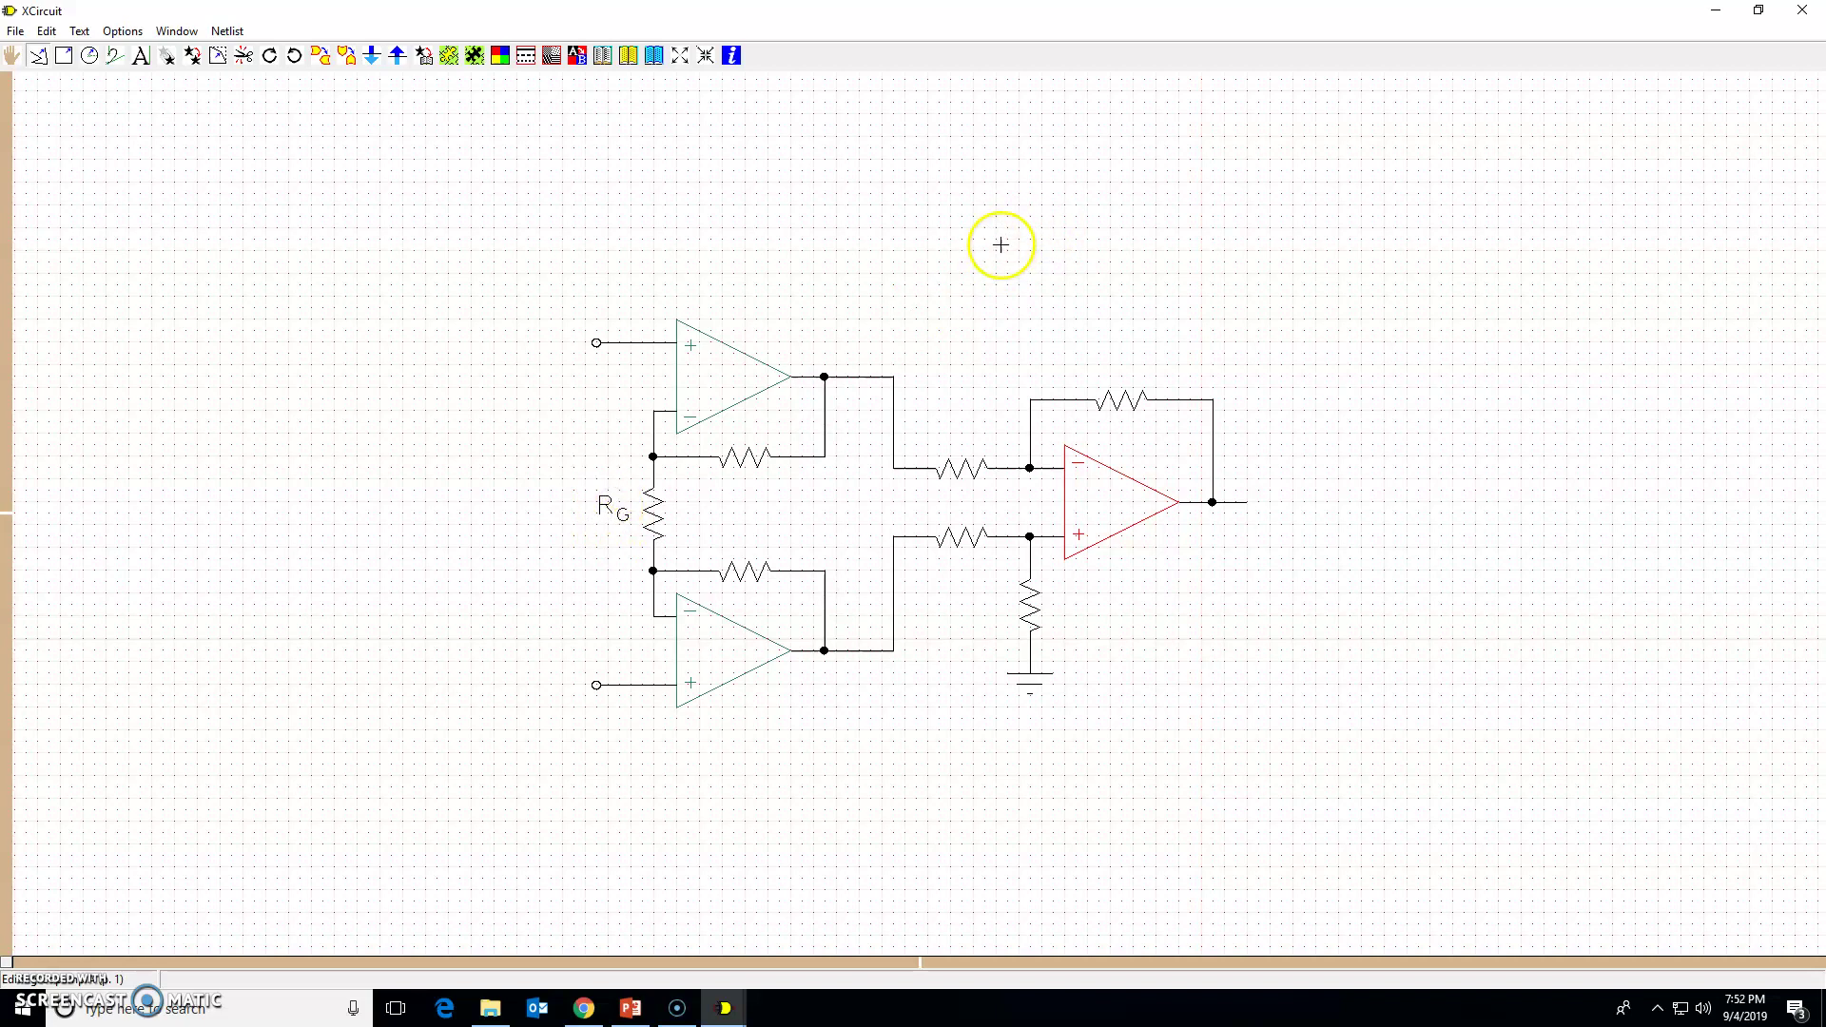
- Create an R label with subscript 1 above the upper feedback resistor
text(t)
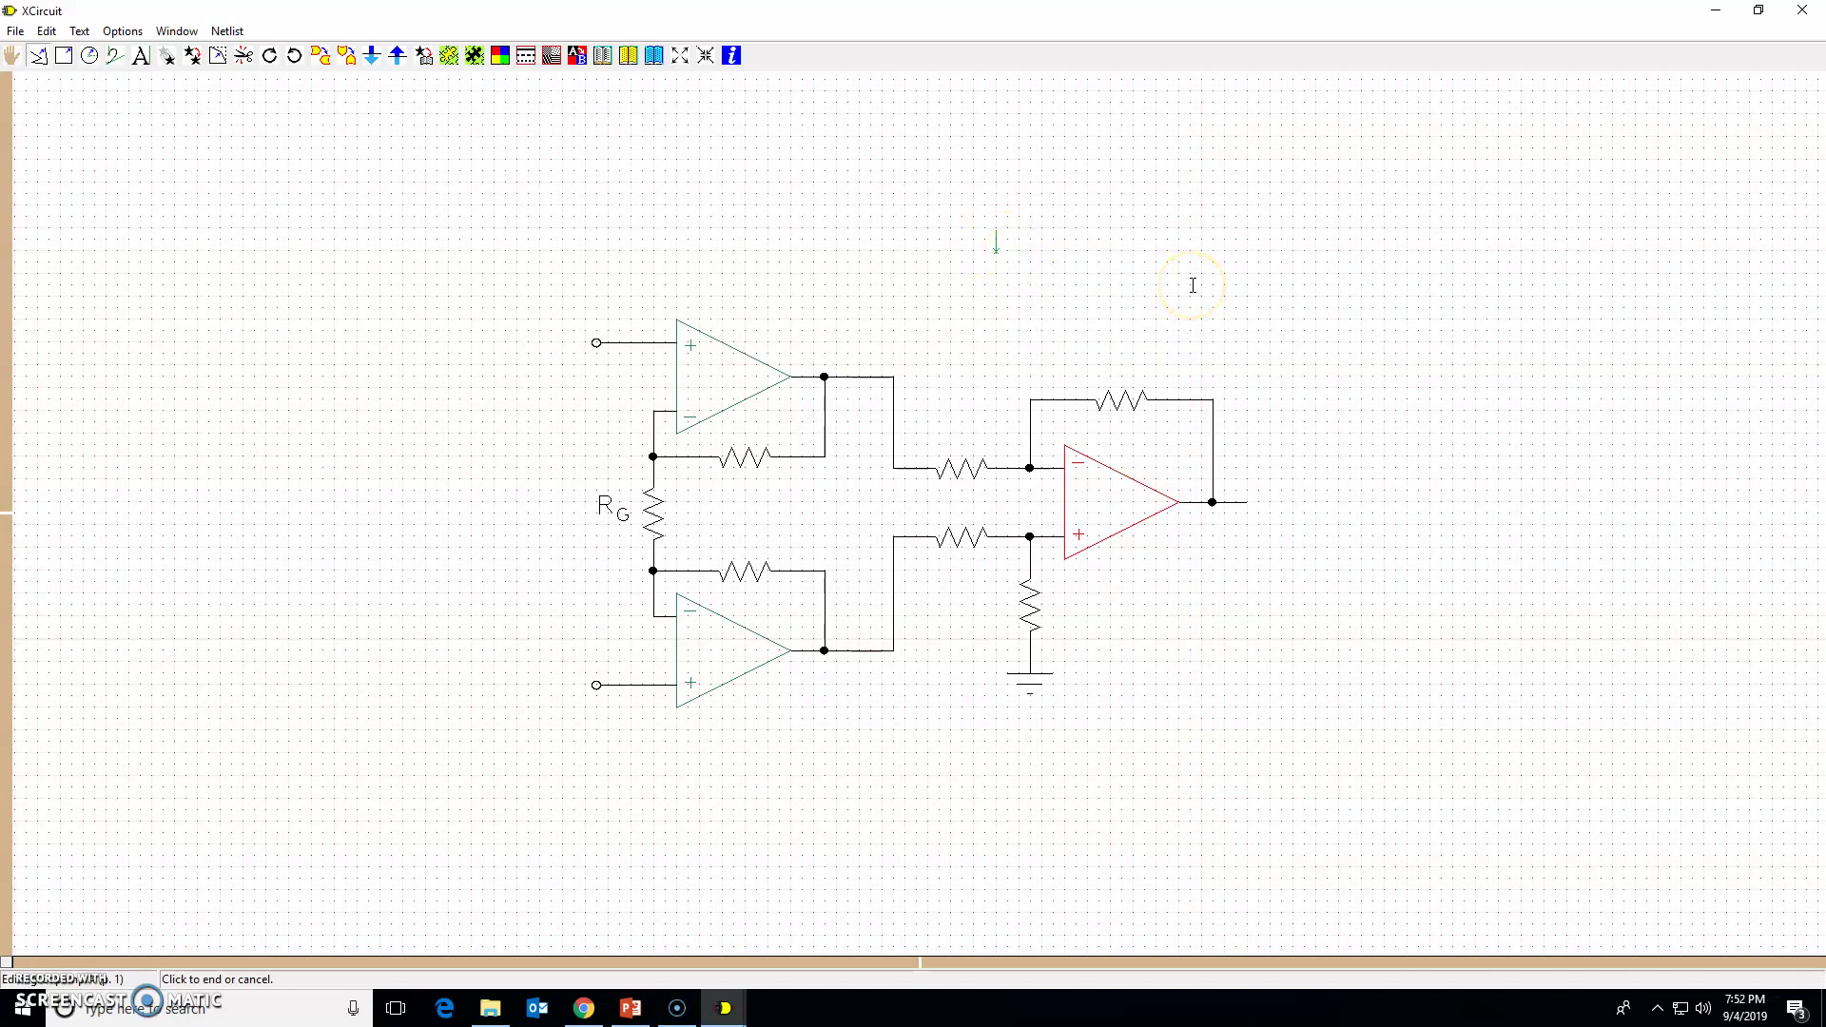
text(R)
click(80, 31)
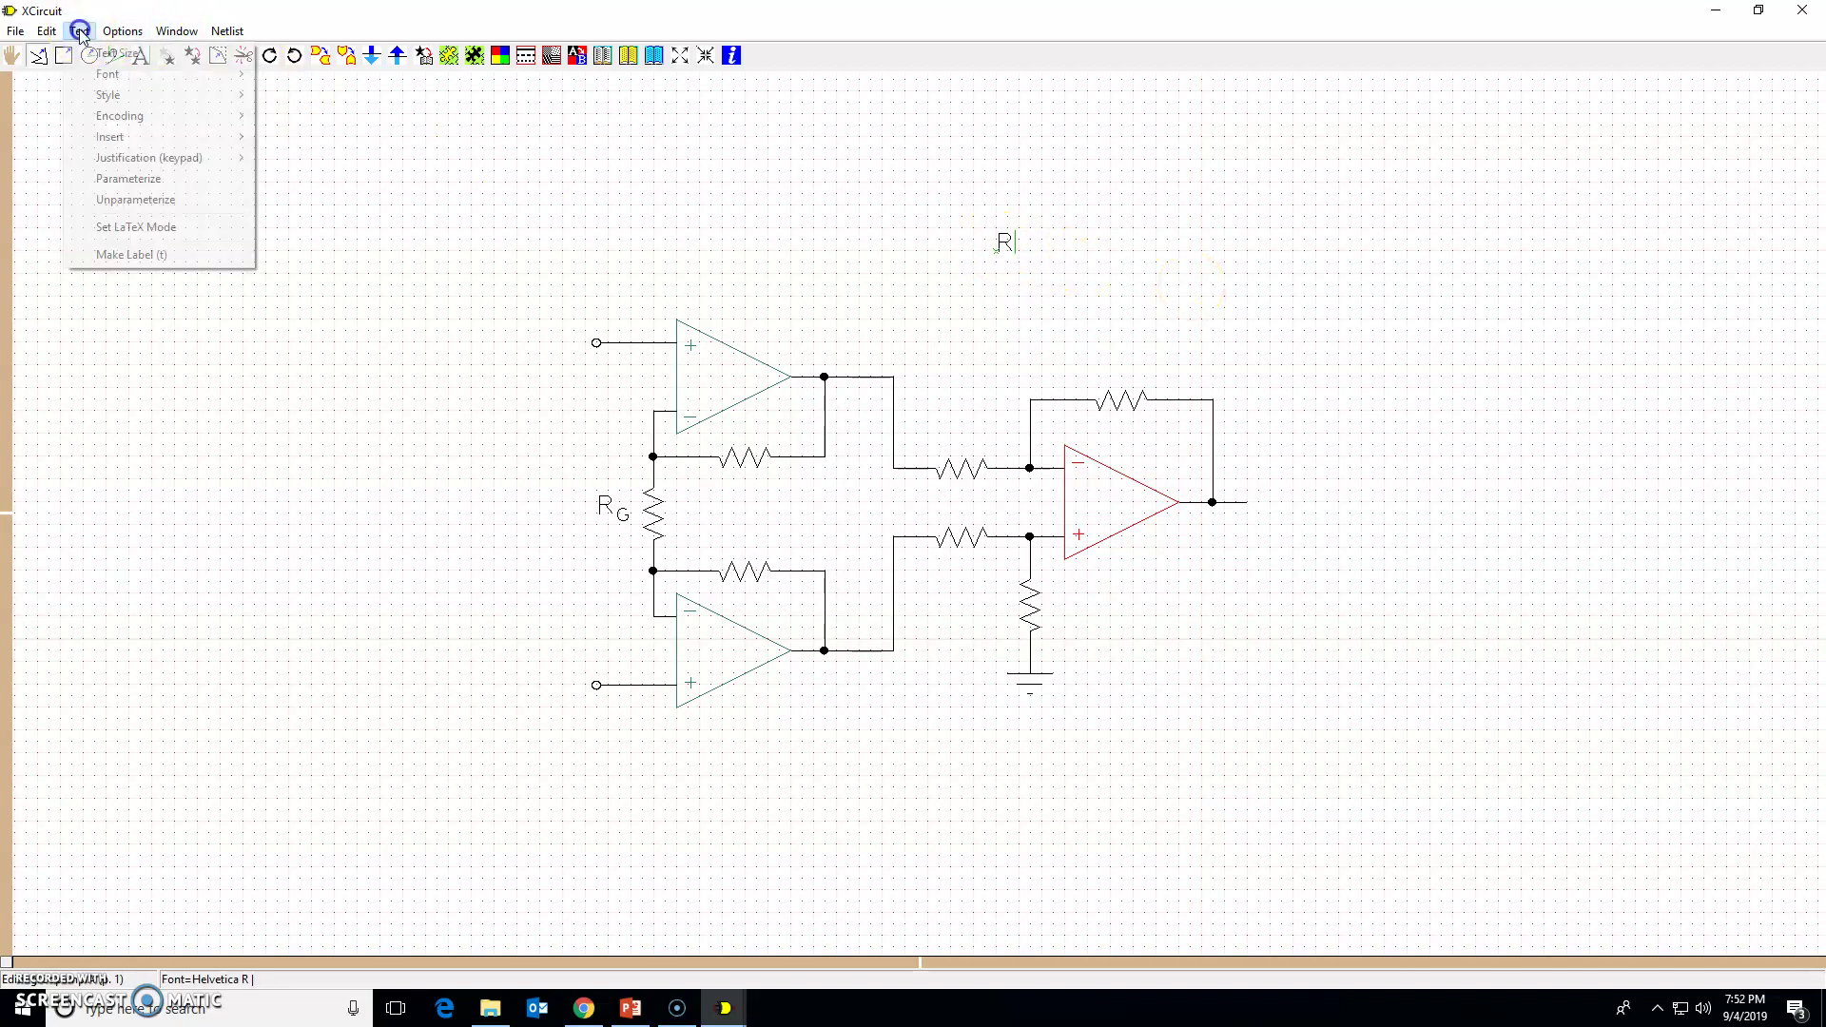
mouse_move(143, 95)
click(329, 185)
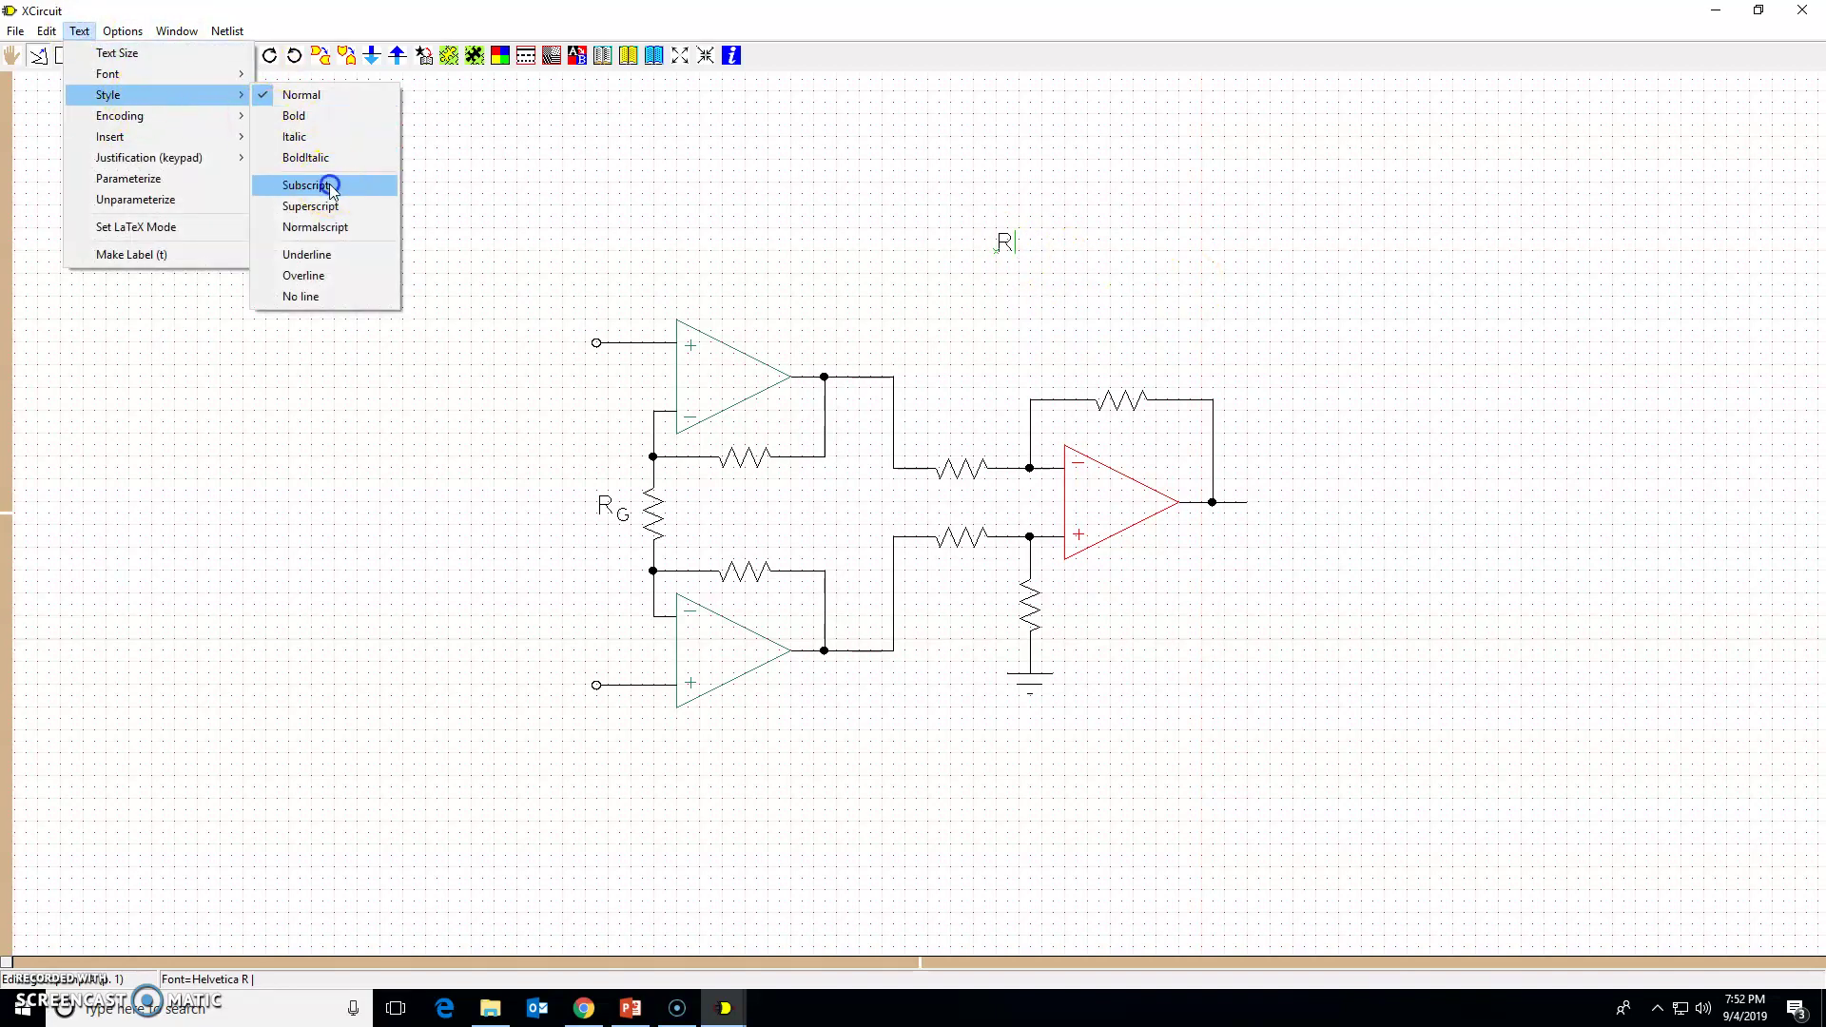
click(1011, 276)
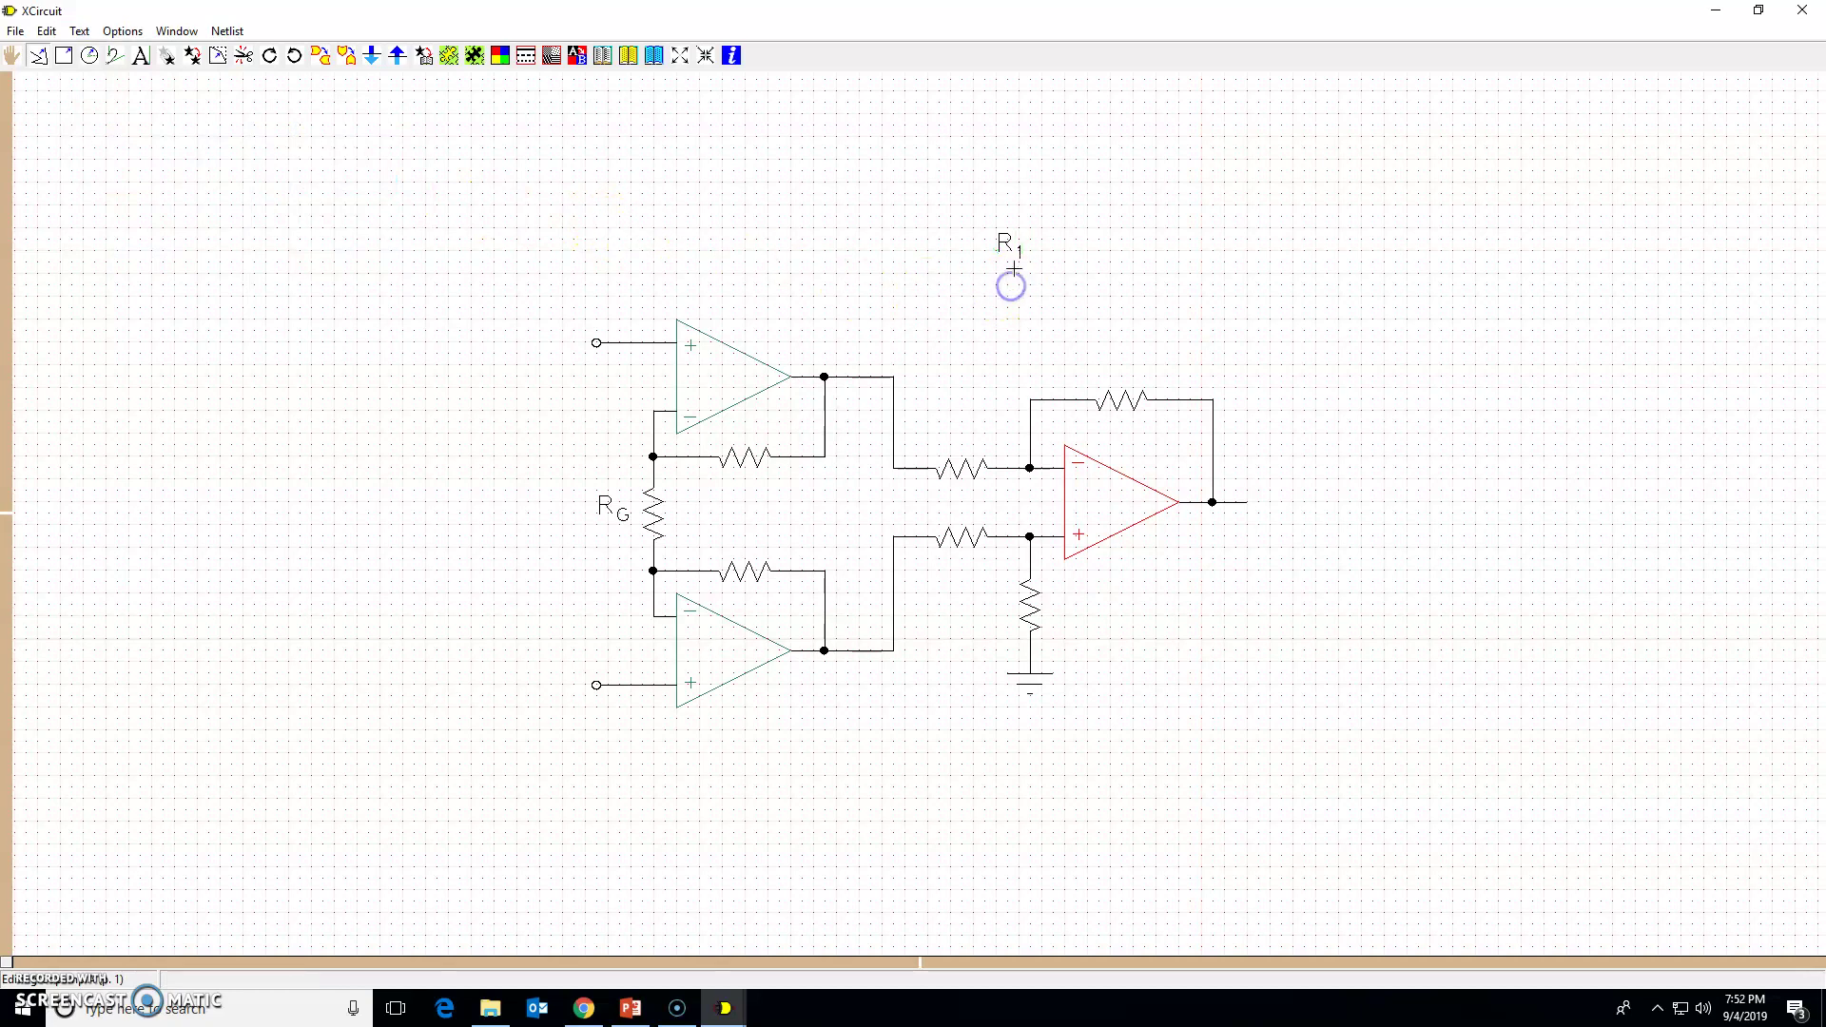
drag(994, 265, 746, 424)
click(744, 422)
- Copy the R1 label above the lower feedback resistor
key(c)
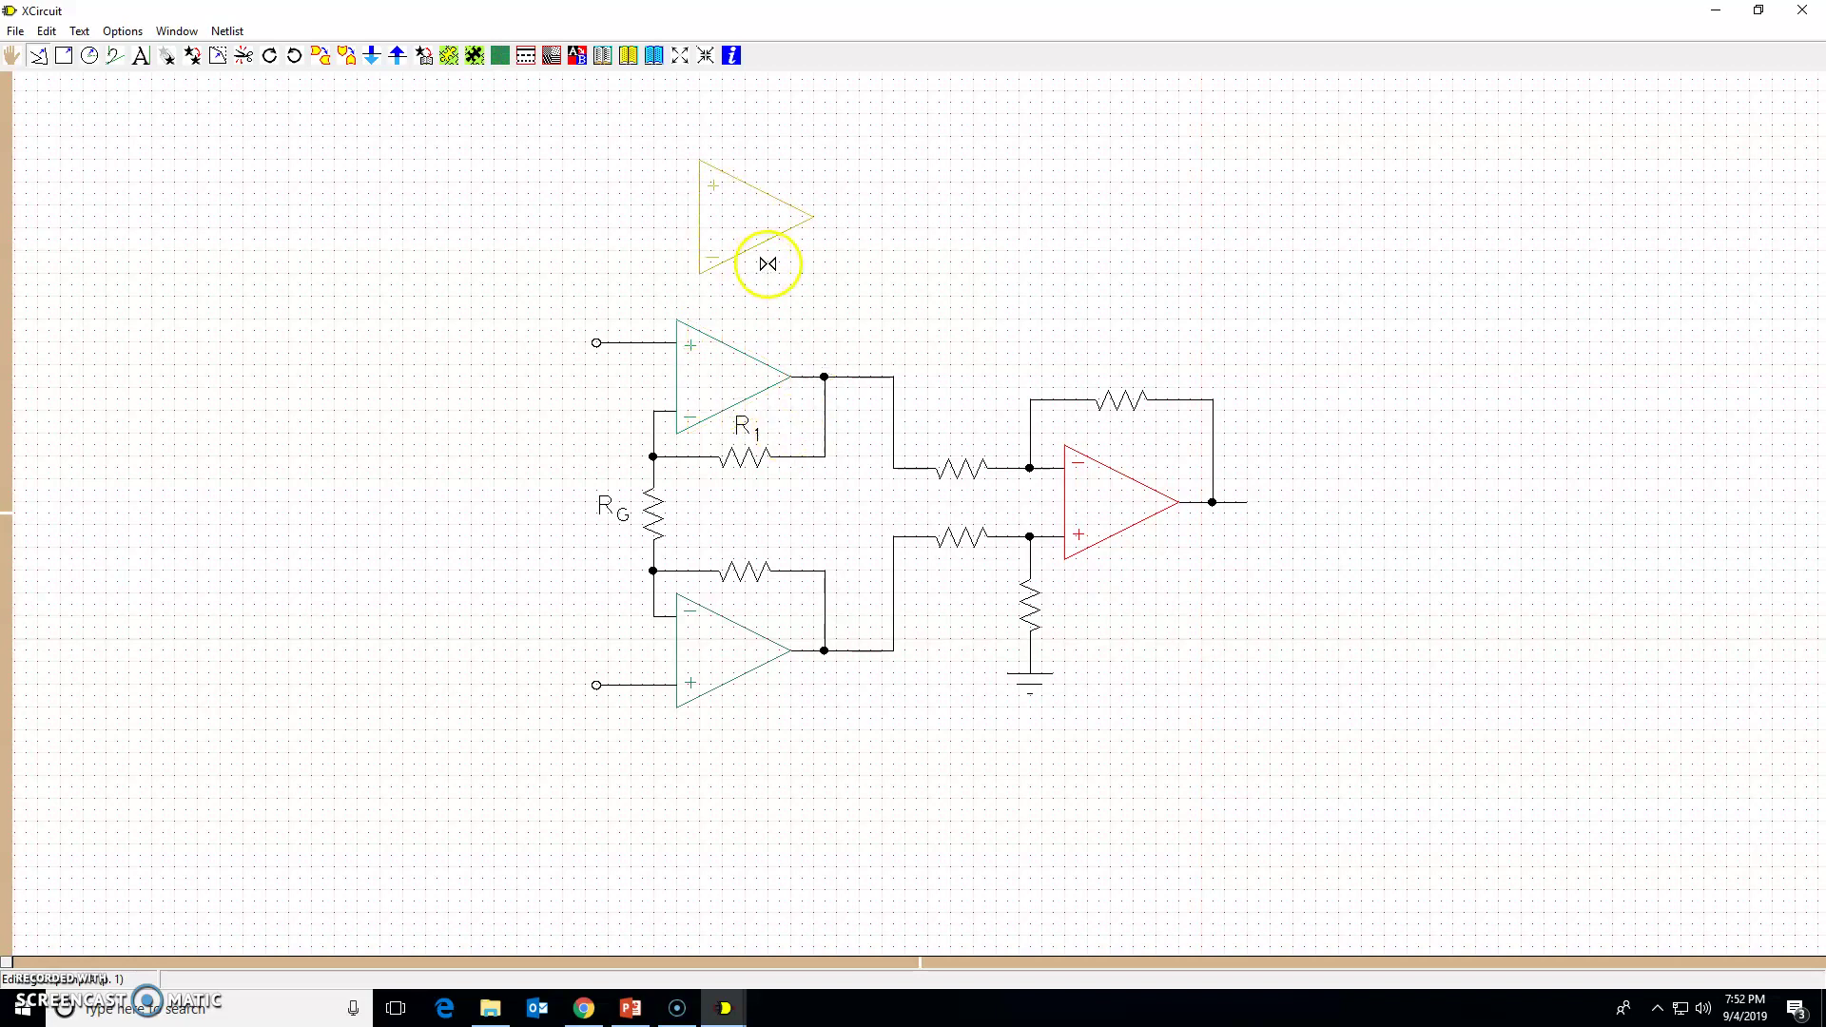
key(Escape)
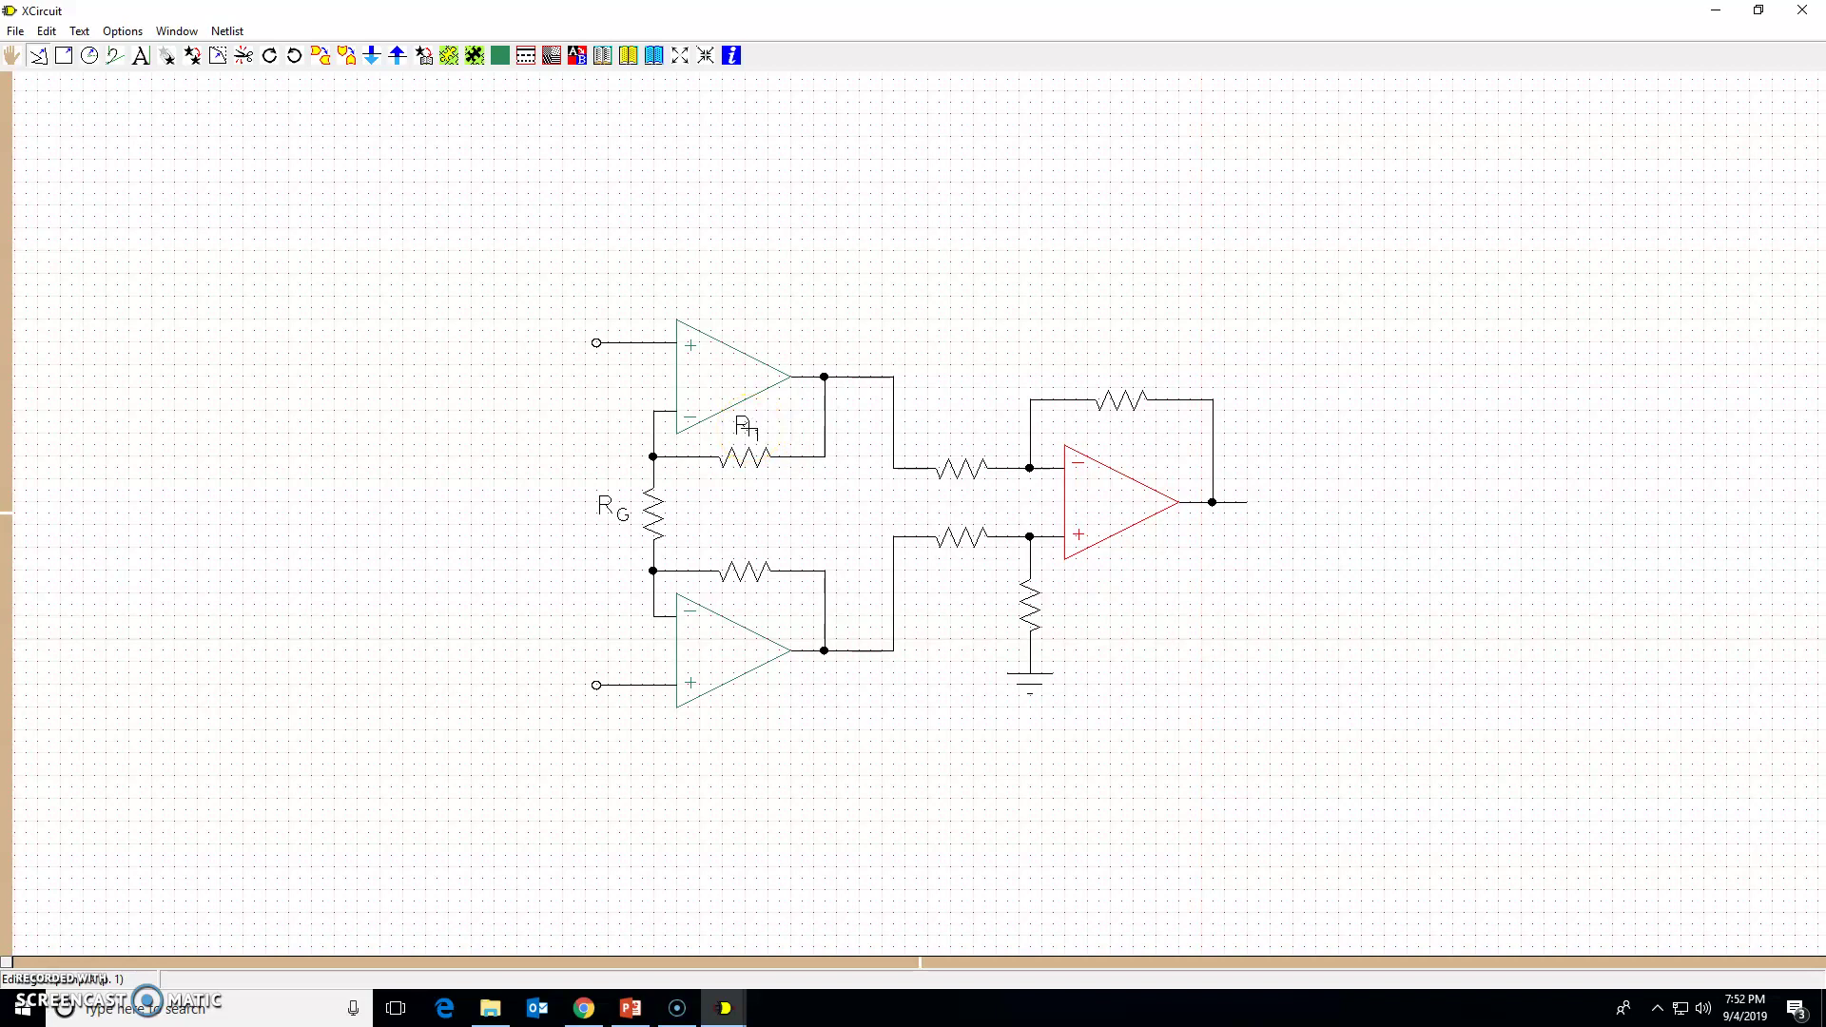
key(c)
drag(748, 427, 745, 535)
- Create an R label with subscript b beside the output op-amp's feedback resistor
text(t)
text(R)
click(79, 30)
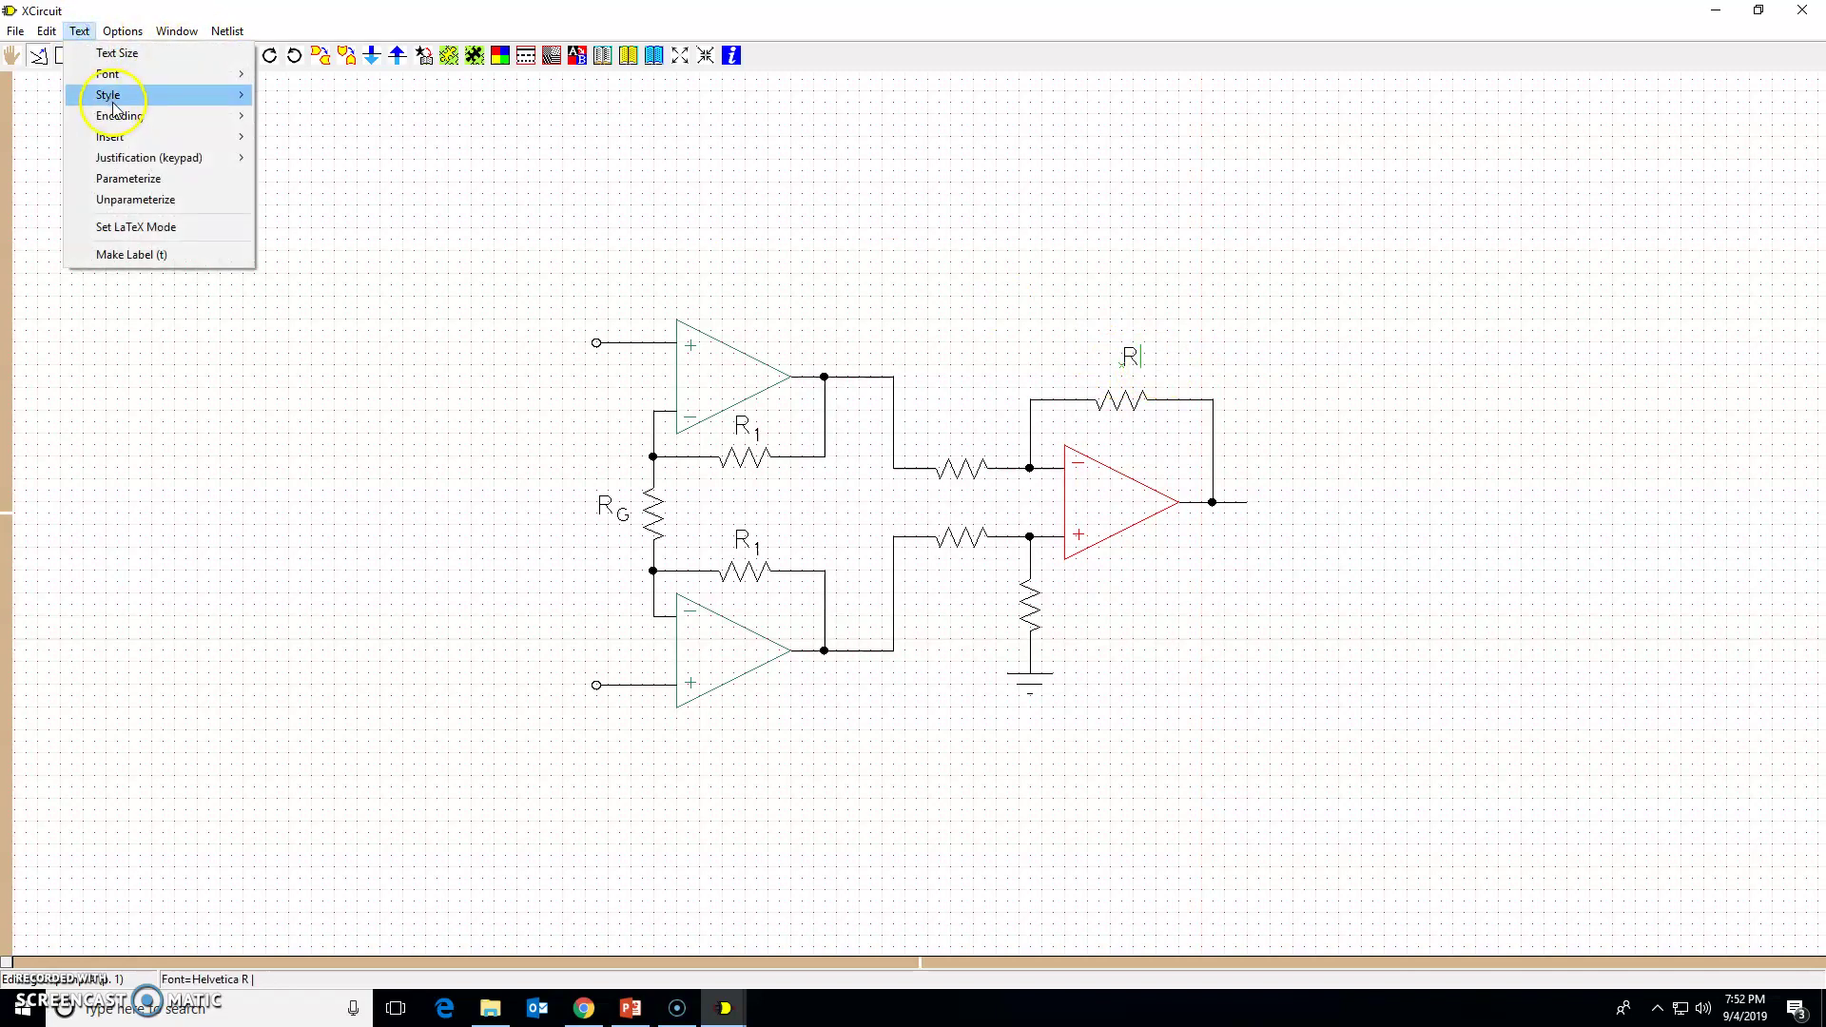
mouse_move(113, 108)
click(322, 186)
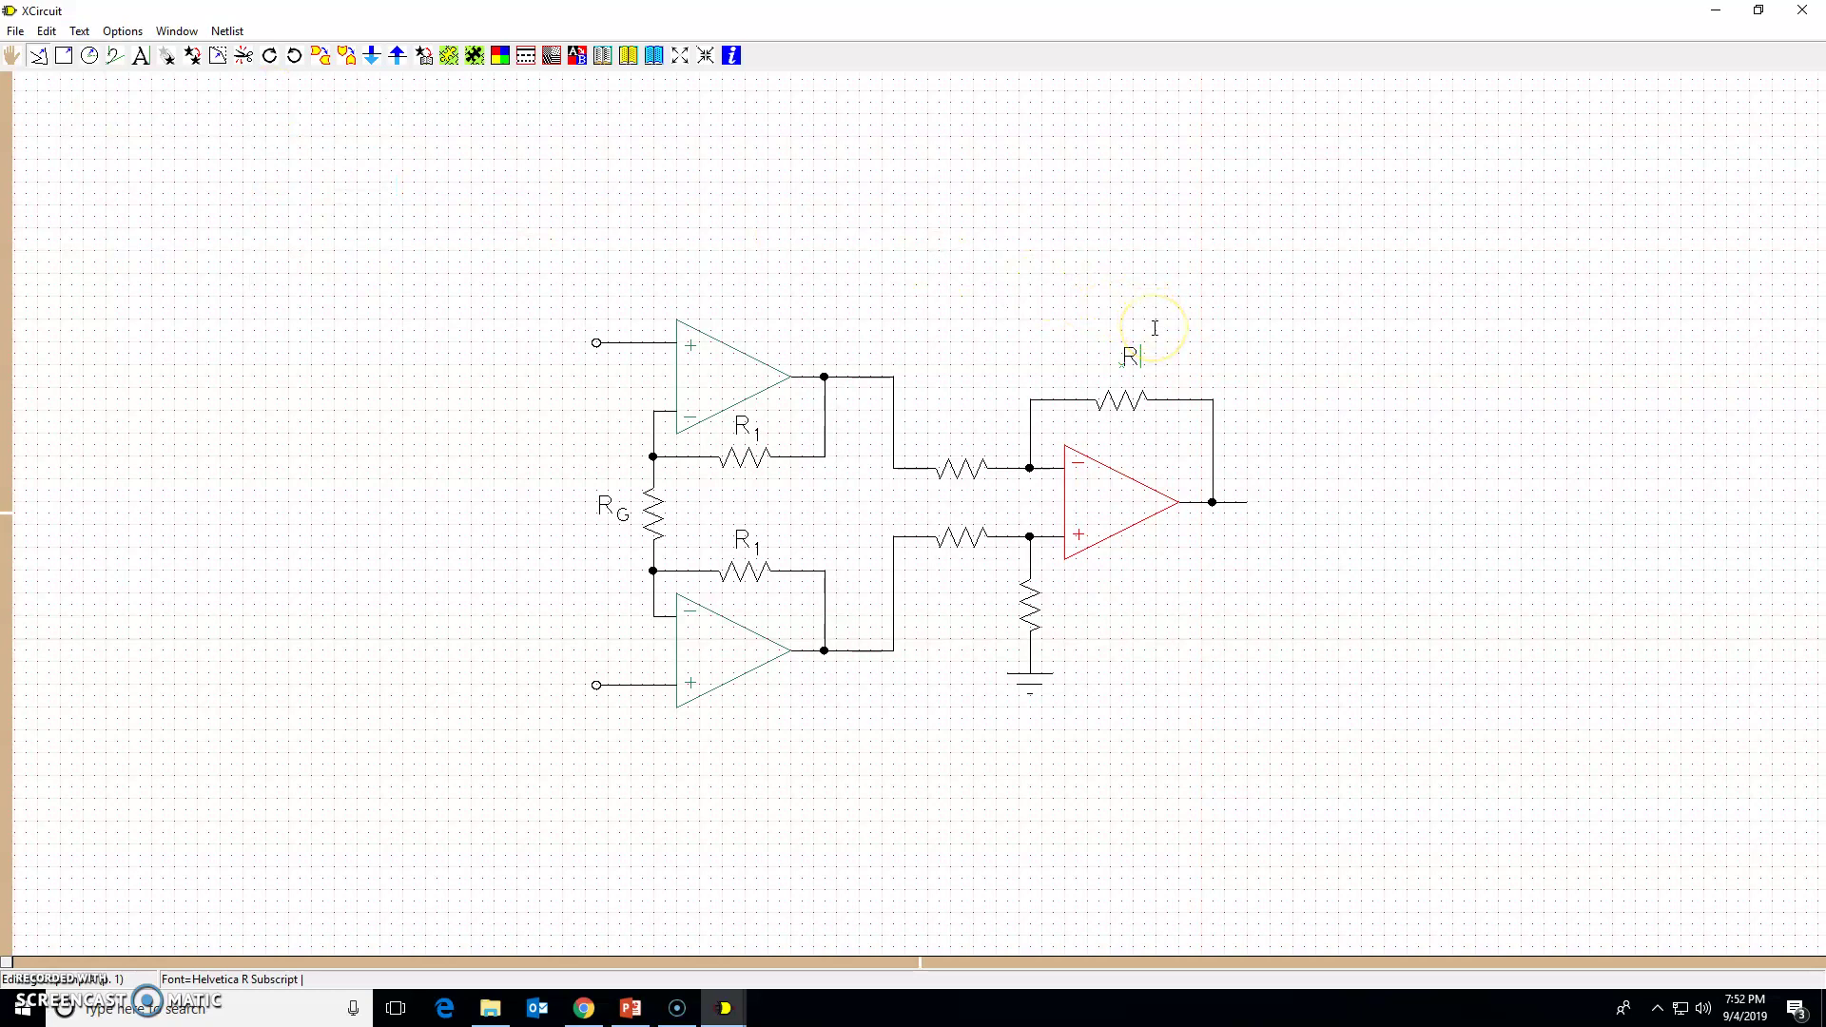
click(1182, 339)
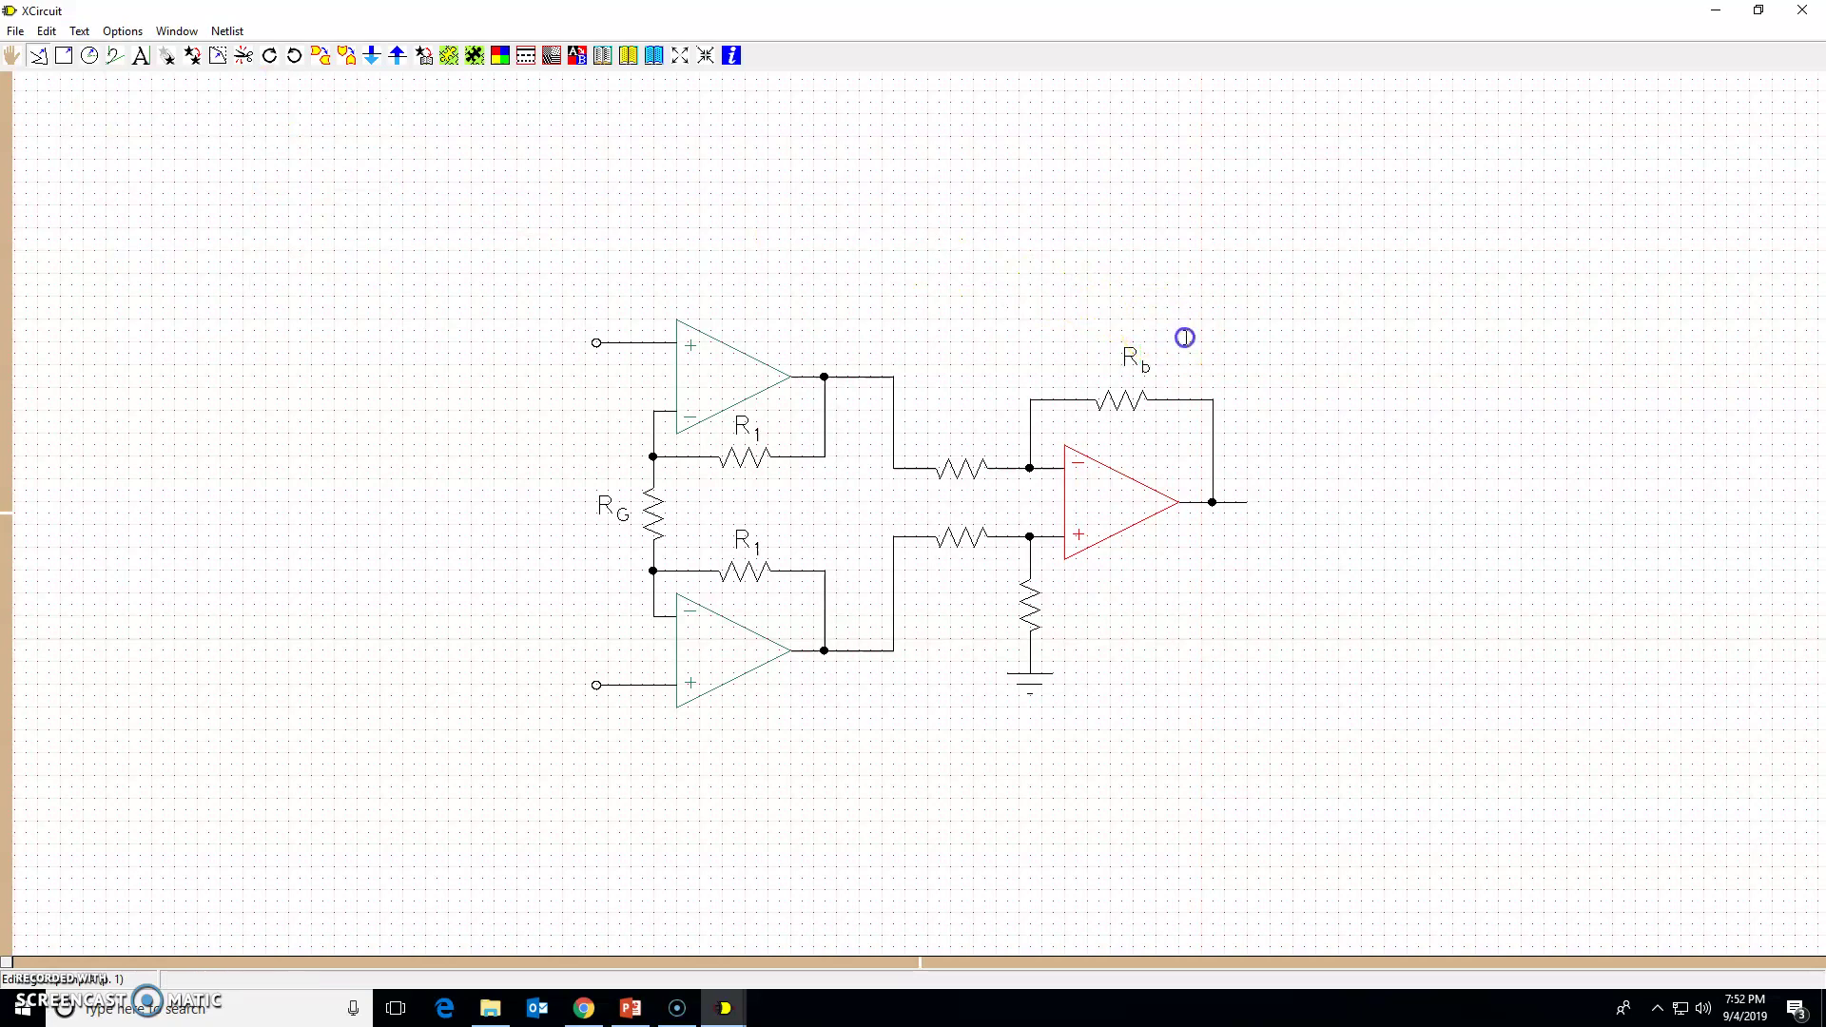
click(1126, 355)
drag(1126, 356, 958, 428)
- Copy the Rb label above the upper input resistor and change it to Ra
key(c)
click(986, 367)
click(962, 424)
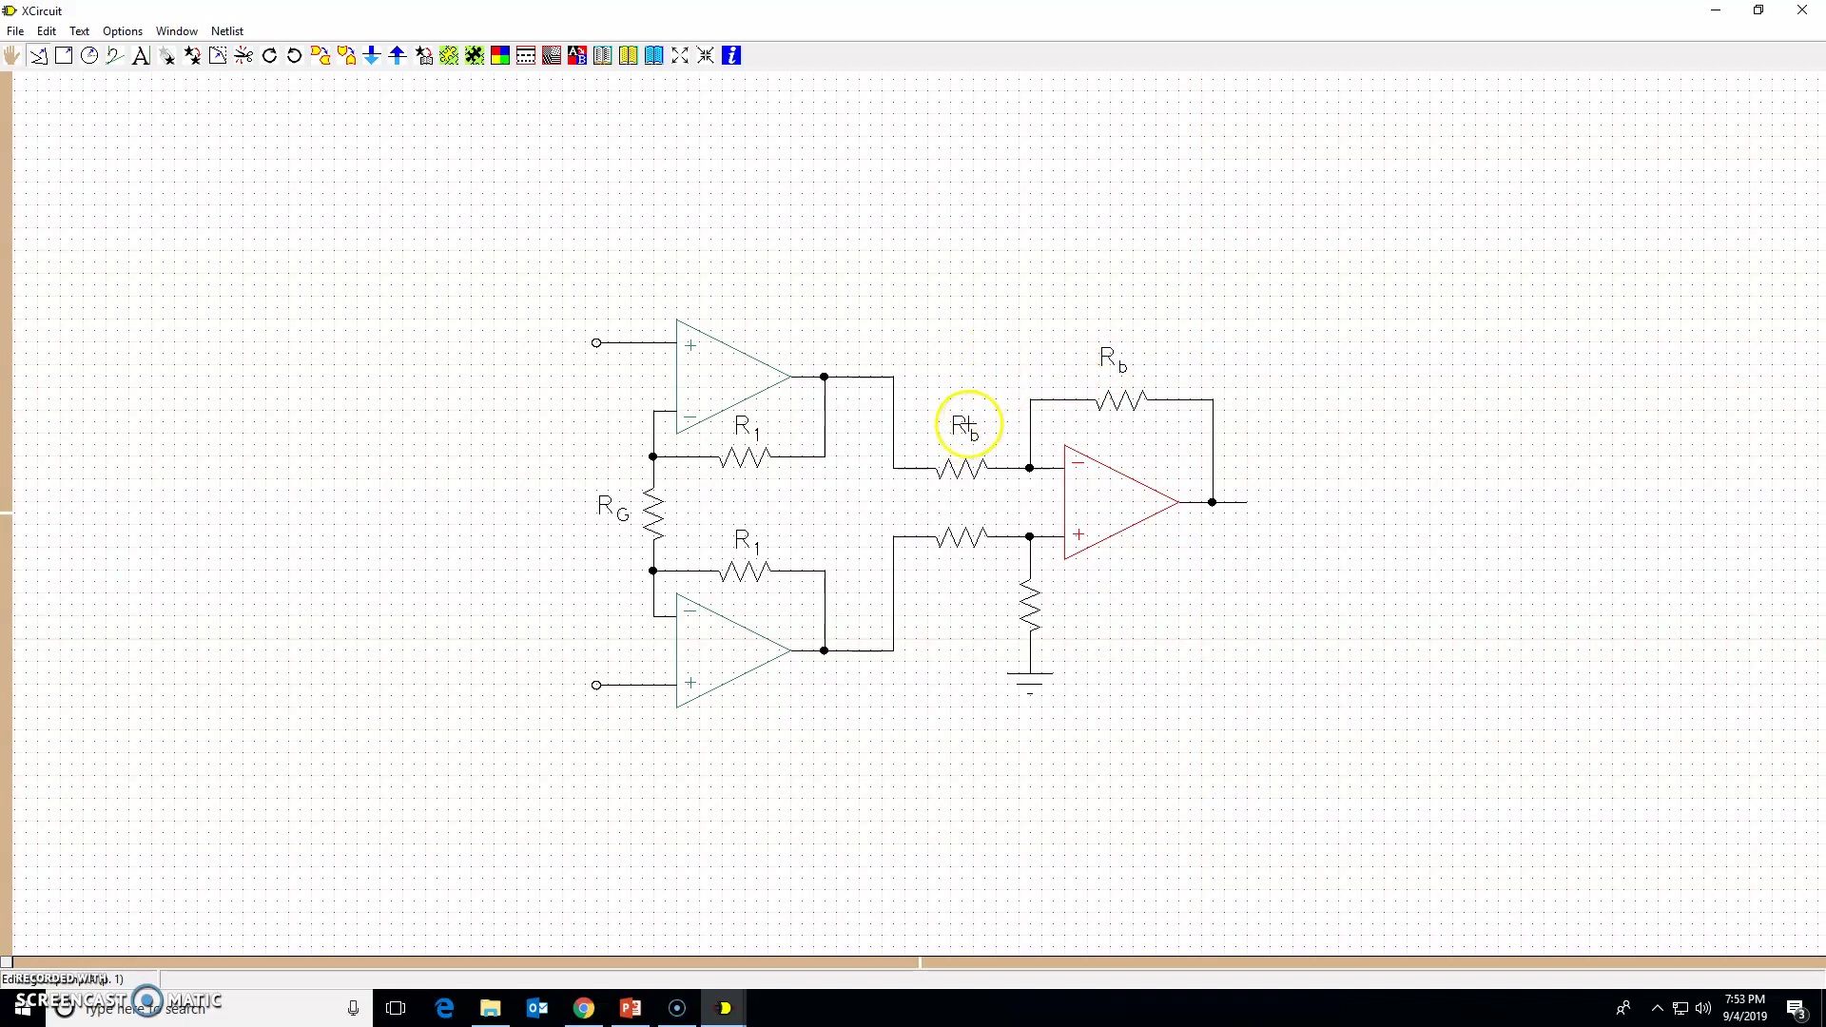
click(1080, 355)
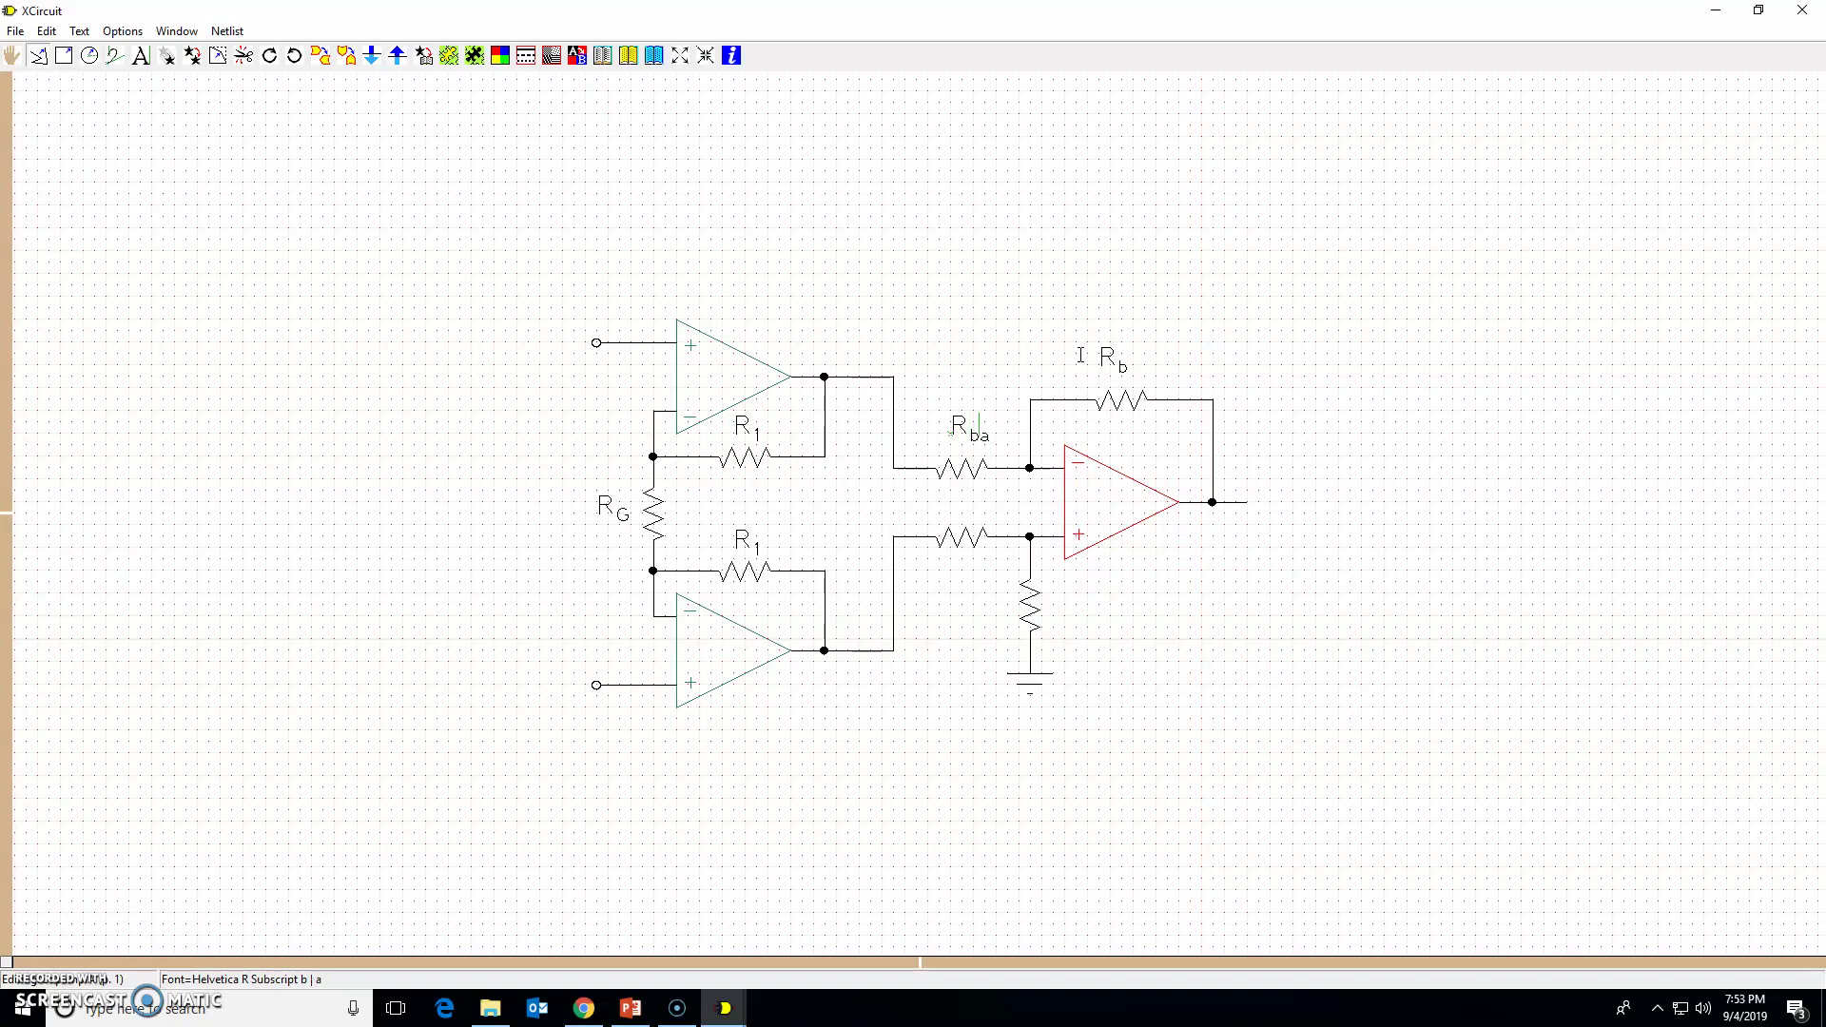
key(BackSpace)
click(1051, 326)
- Copy Rb beside the grounded resistor and Ra above the lower input resistor
key(c)
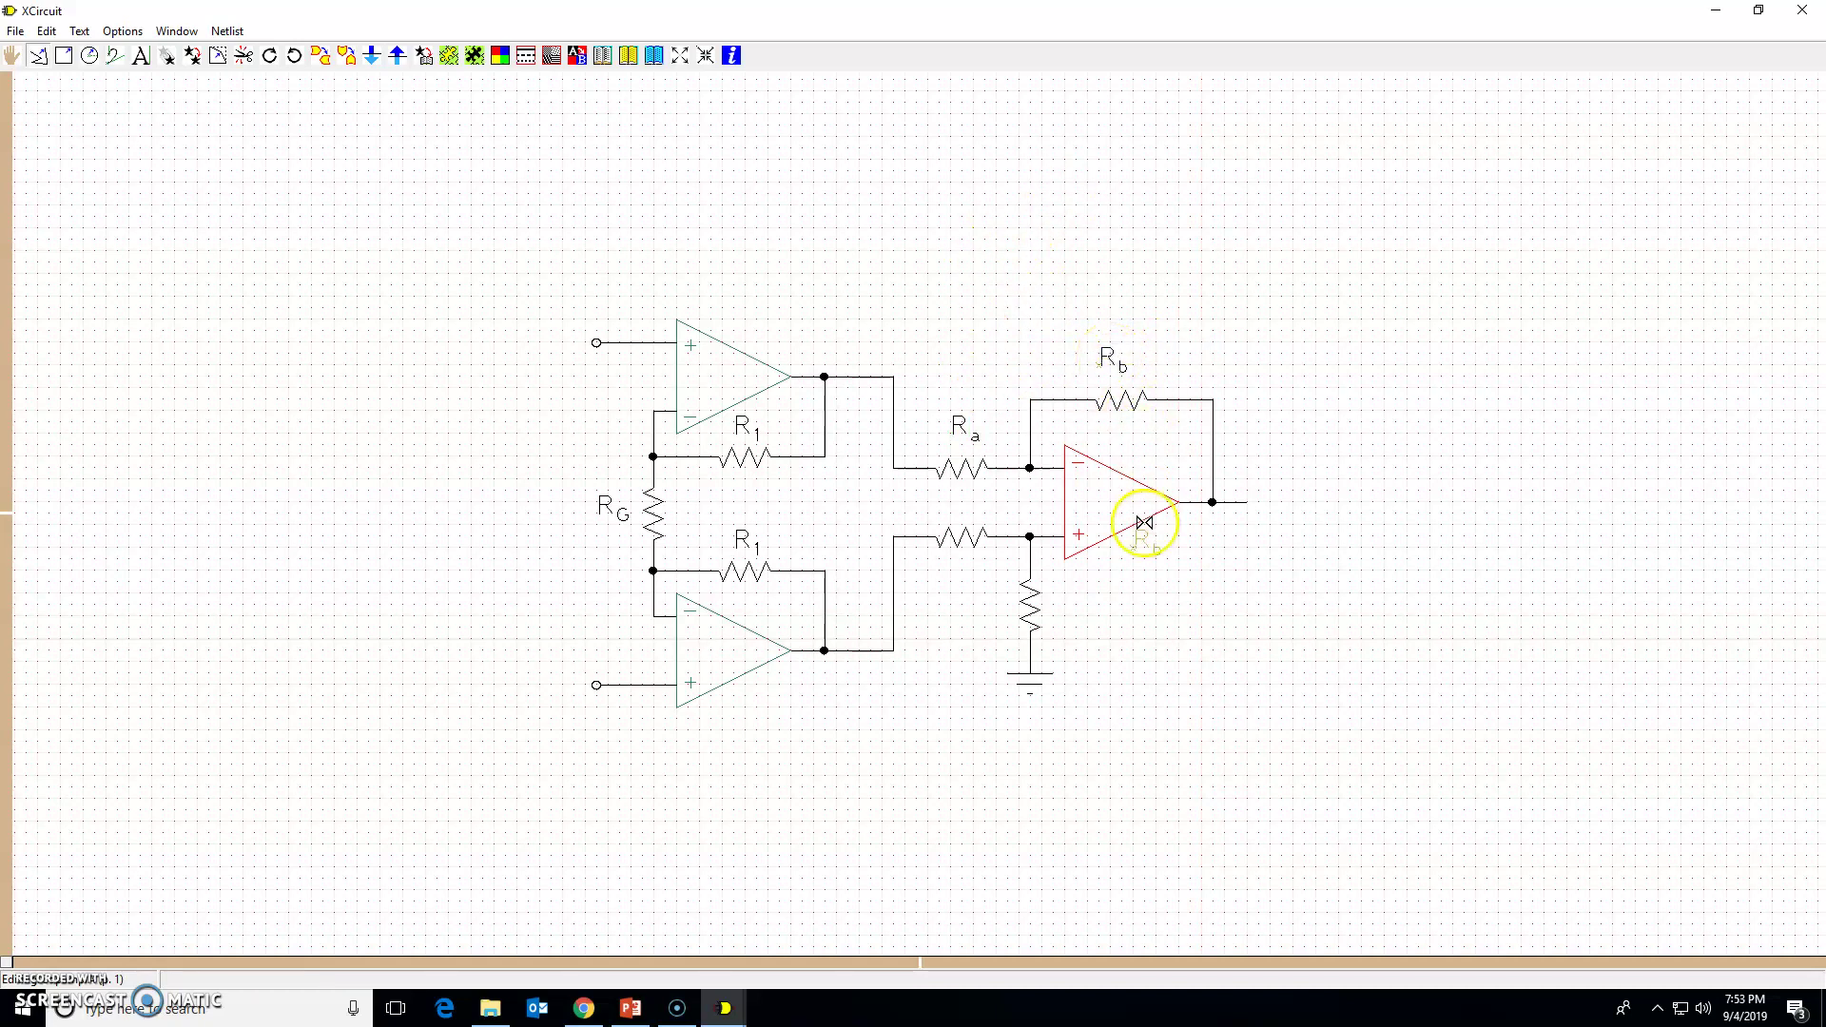
click(1064, 608)
right_click(966, 428)
key(c)
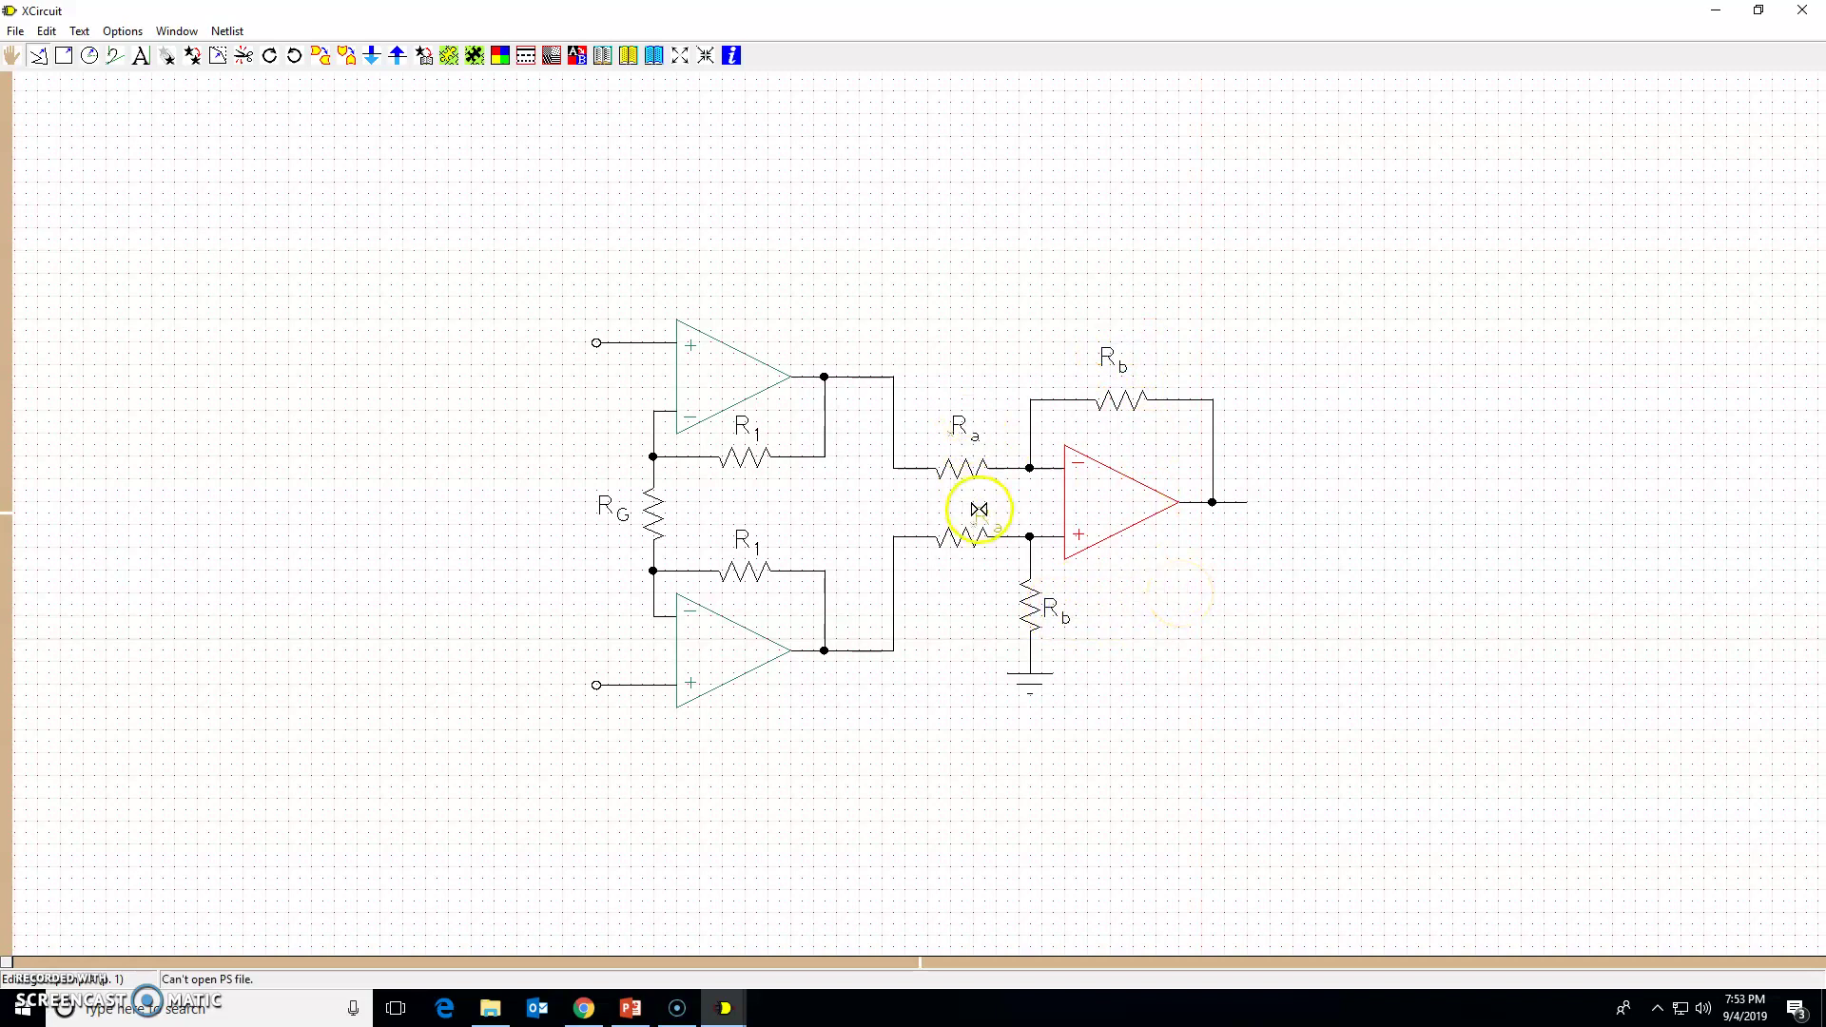
click(966, 501)
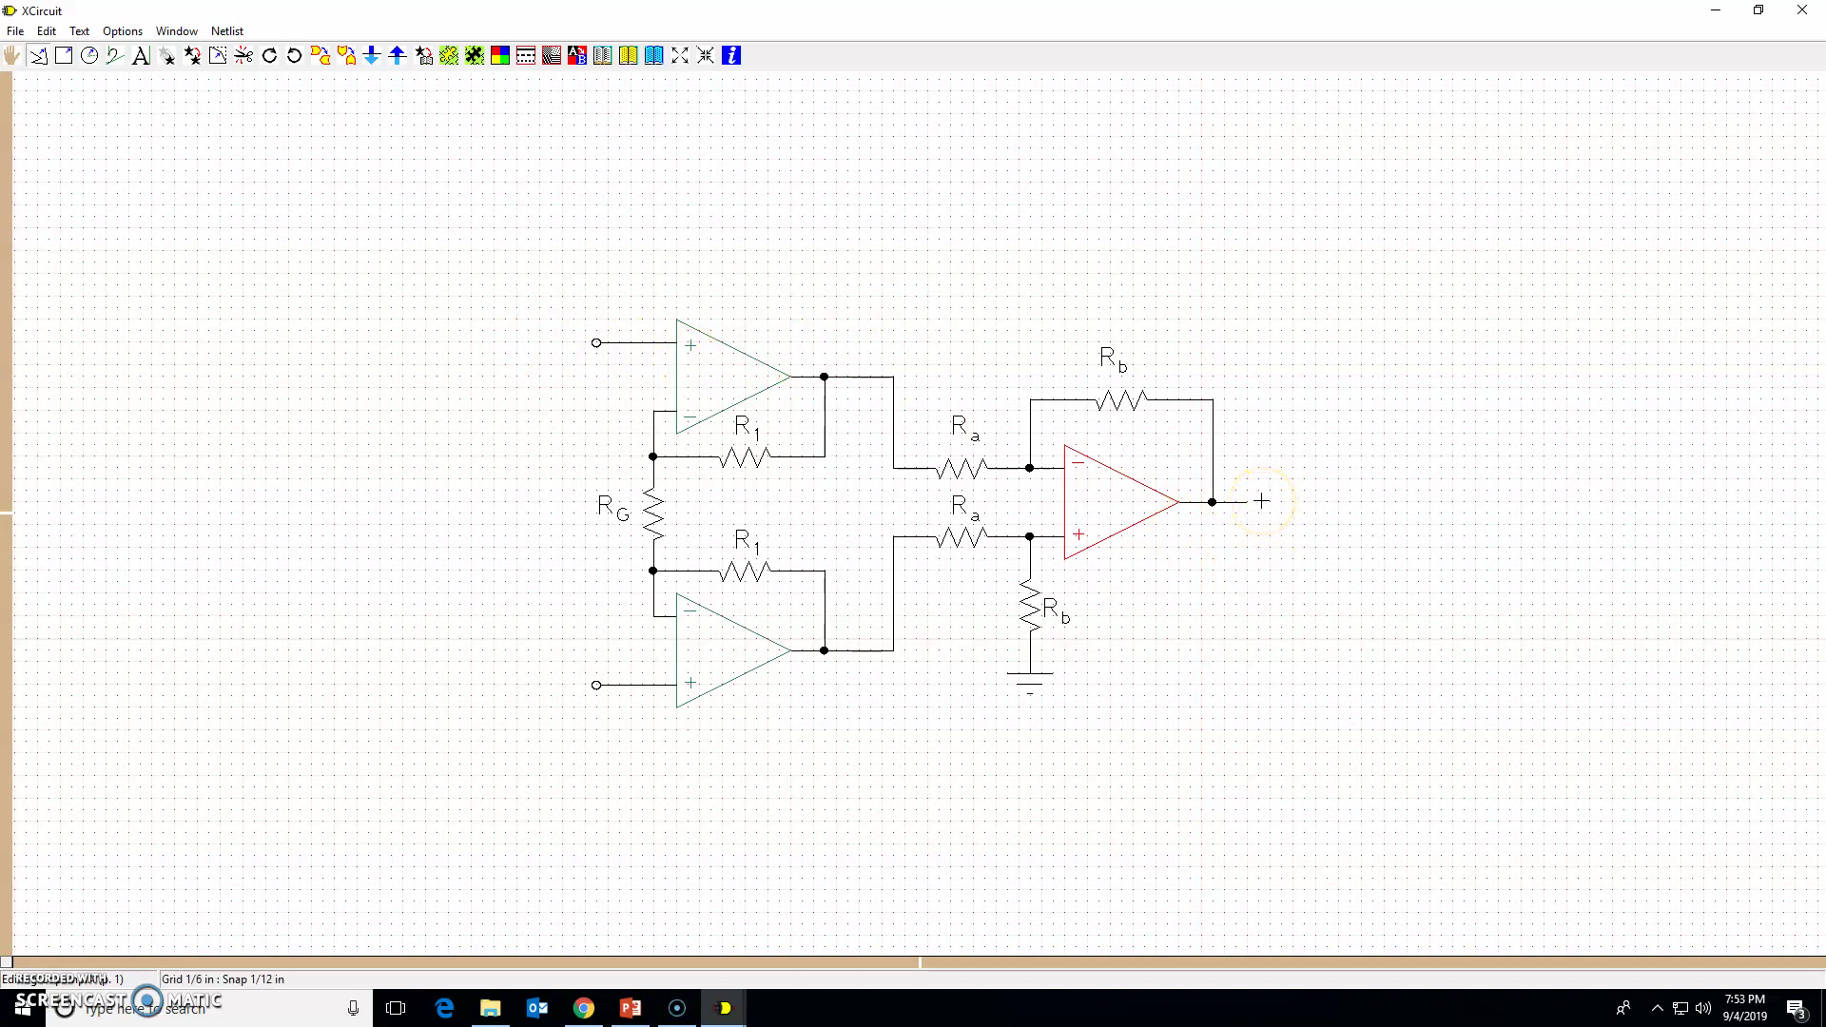
- Add a V label with subscript o at the amplifier output
text(t)
text(V)
click(80, 30)
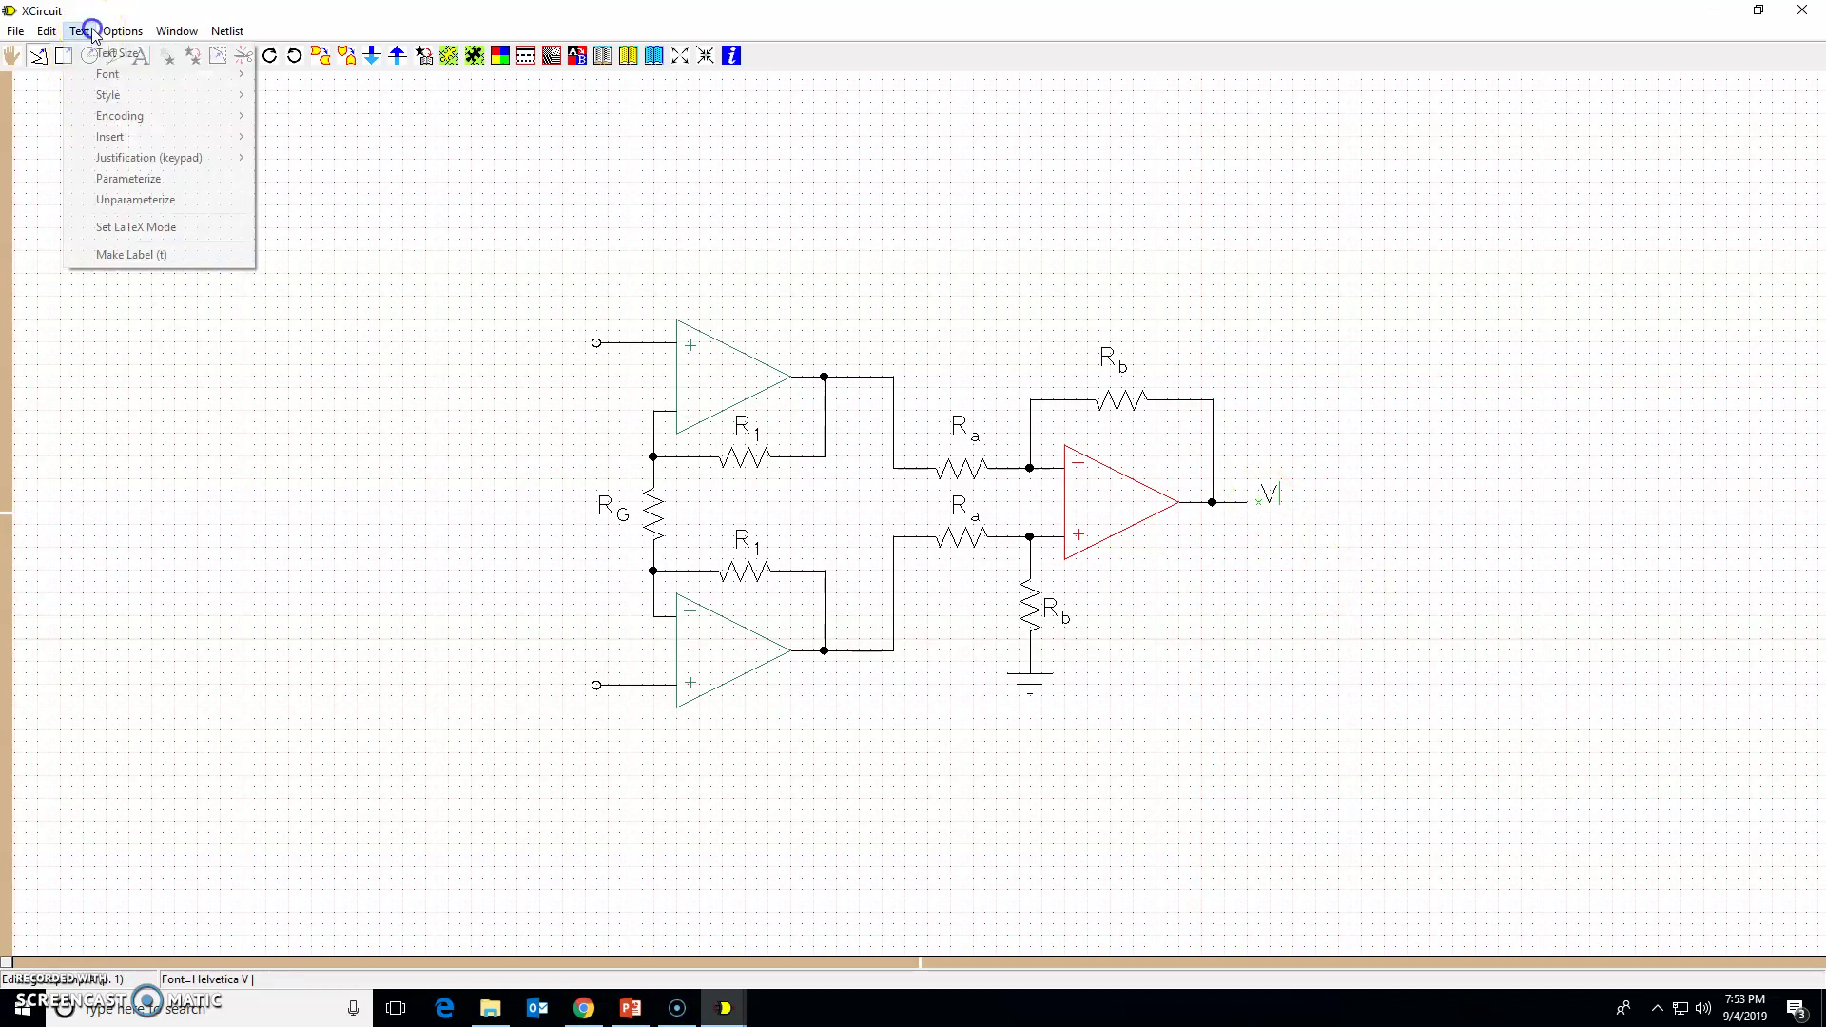
mouse_move(108, 95)
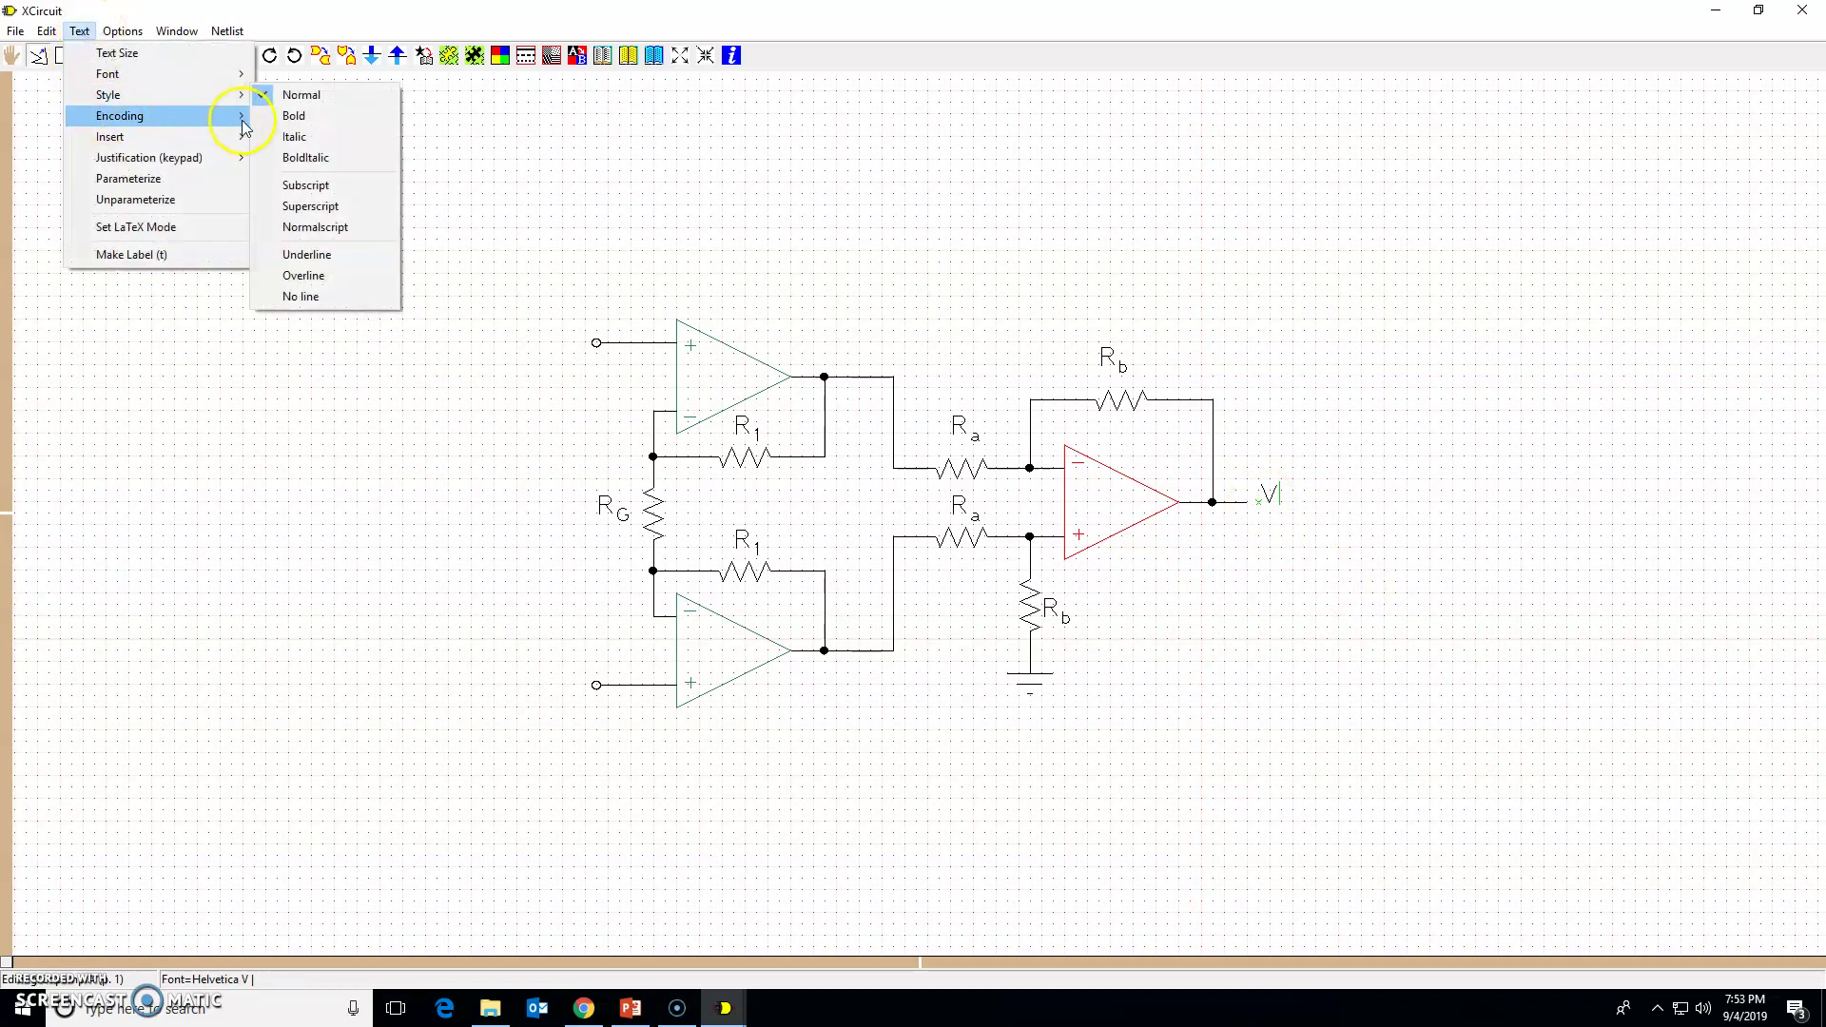
click(314, 185)
text(o)
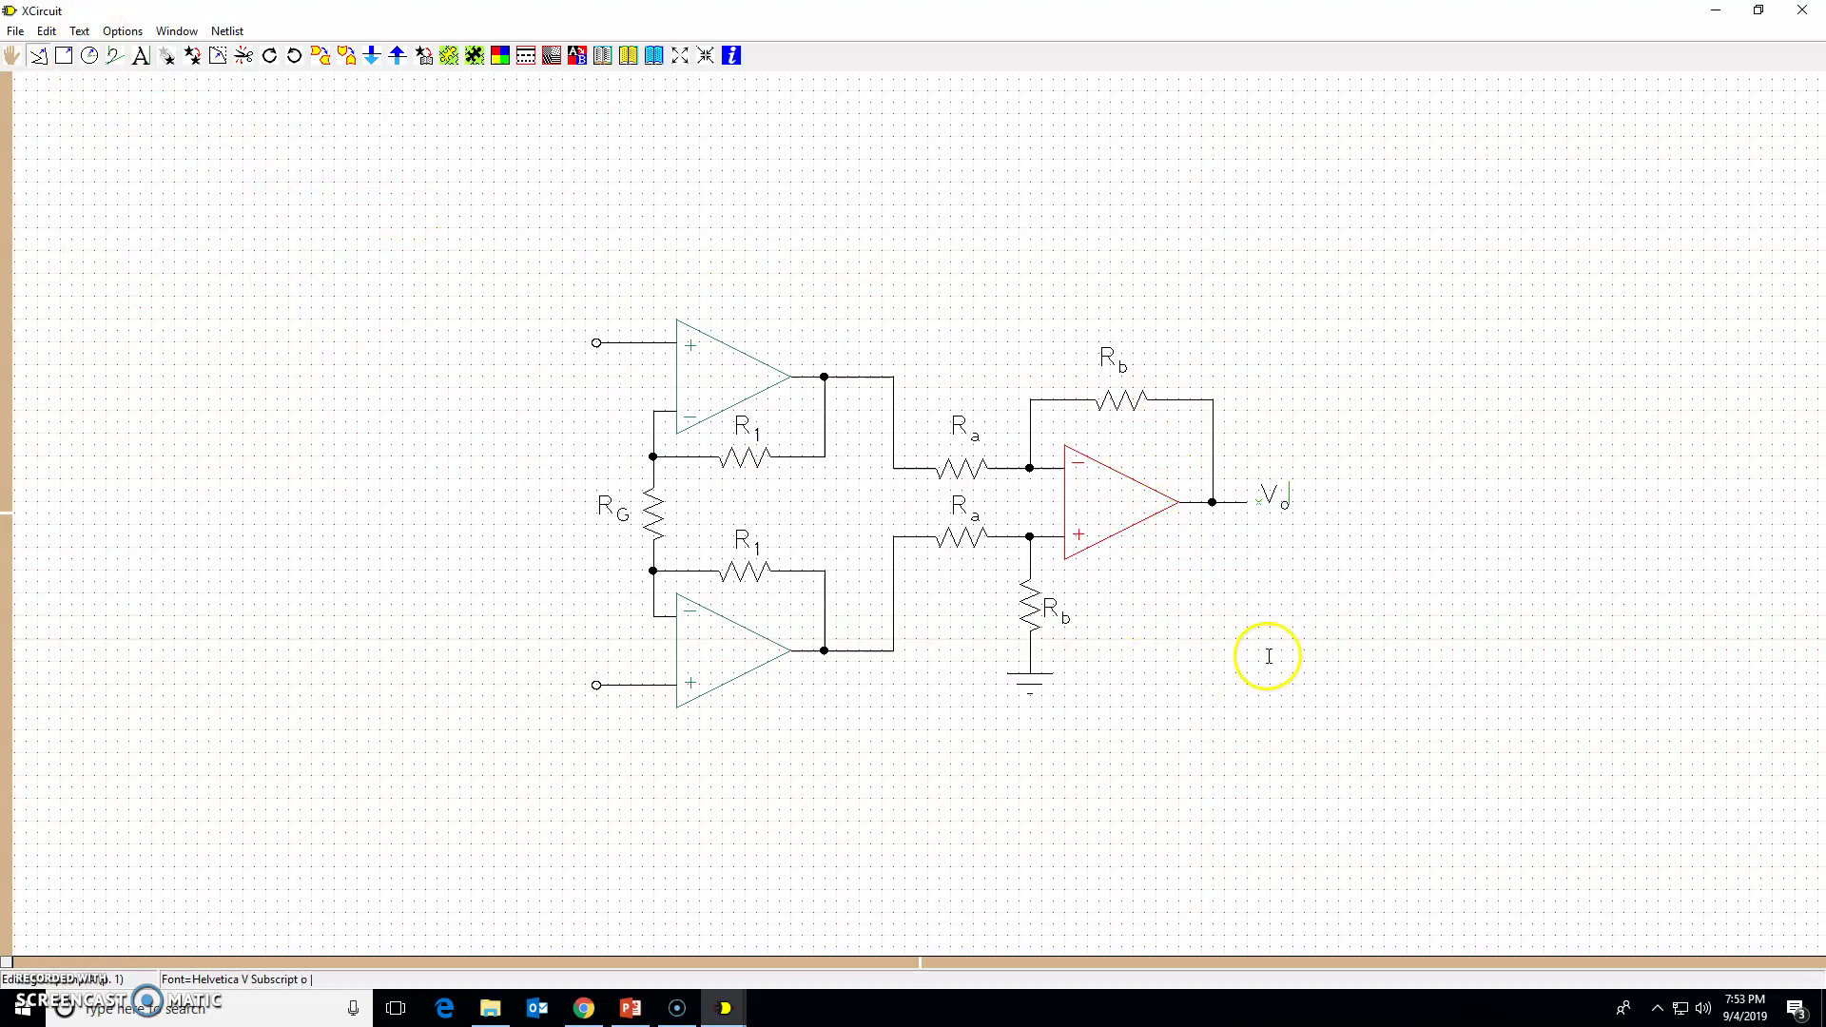
key(Return)
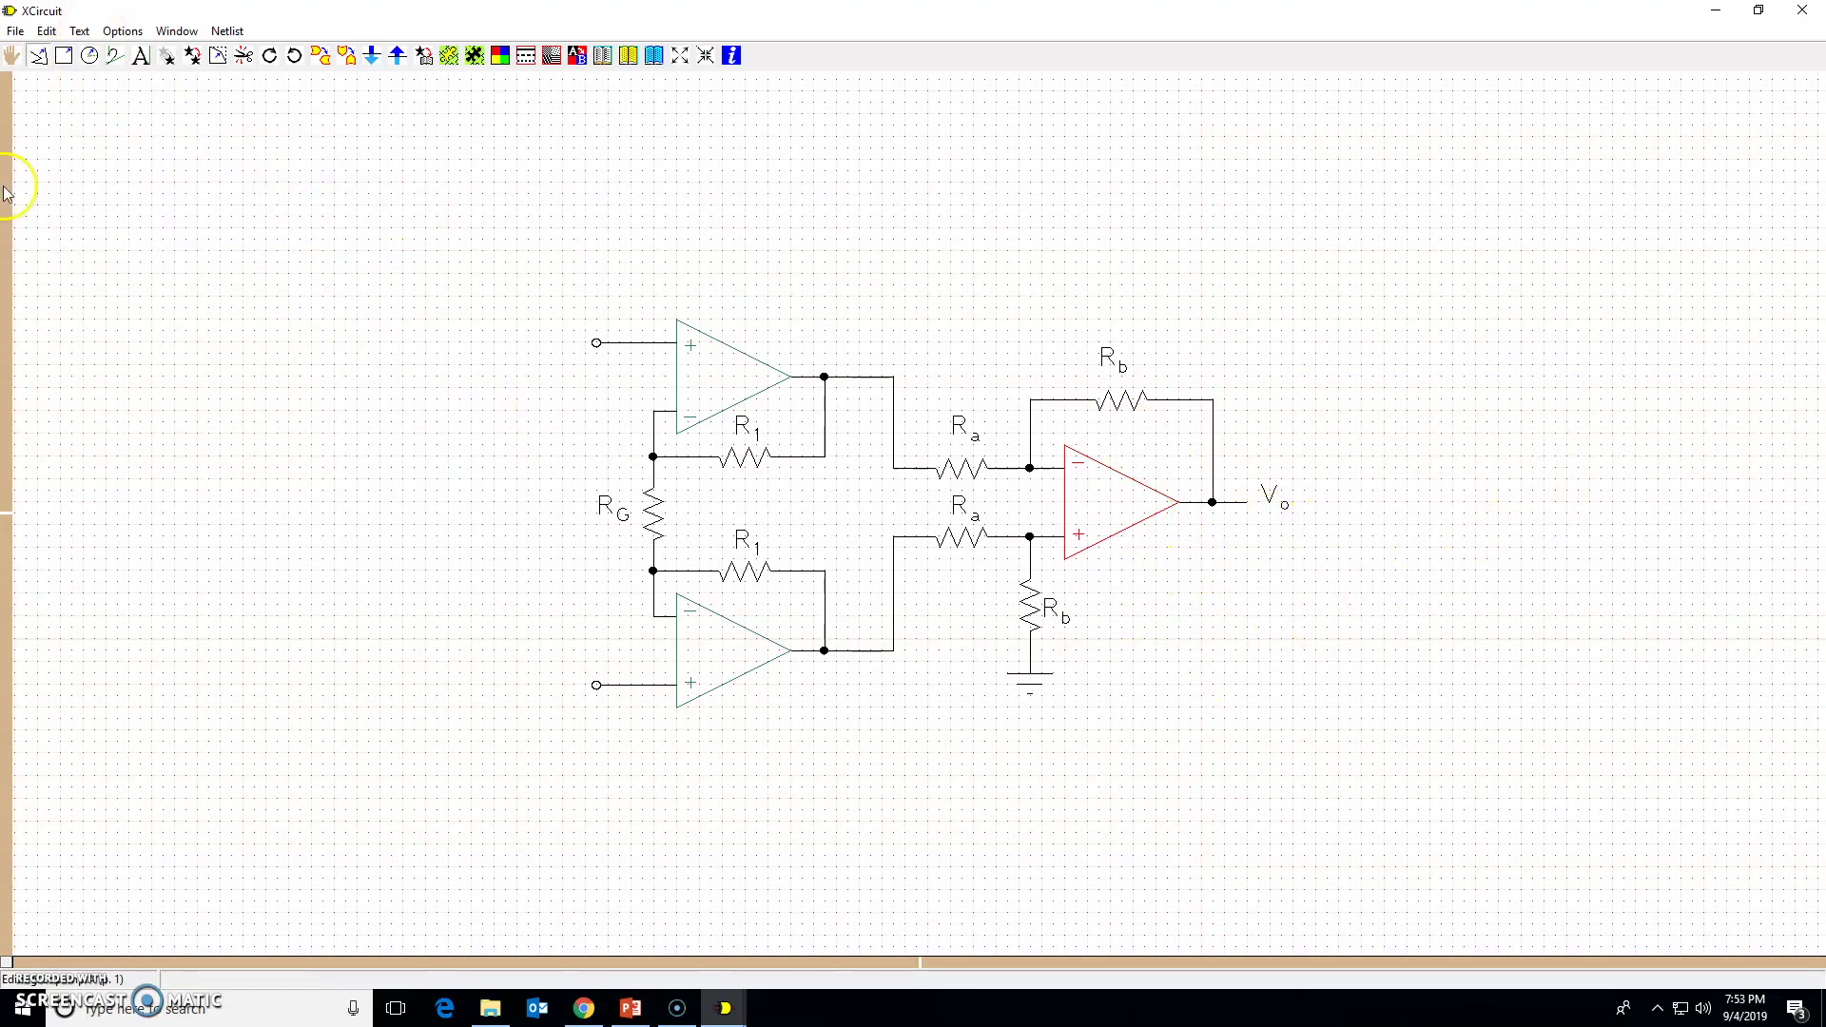
- Write the schematic as PostScript 3opamplA, overwriting the existing file
click(12, 31)
click(83, 136)
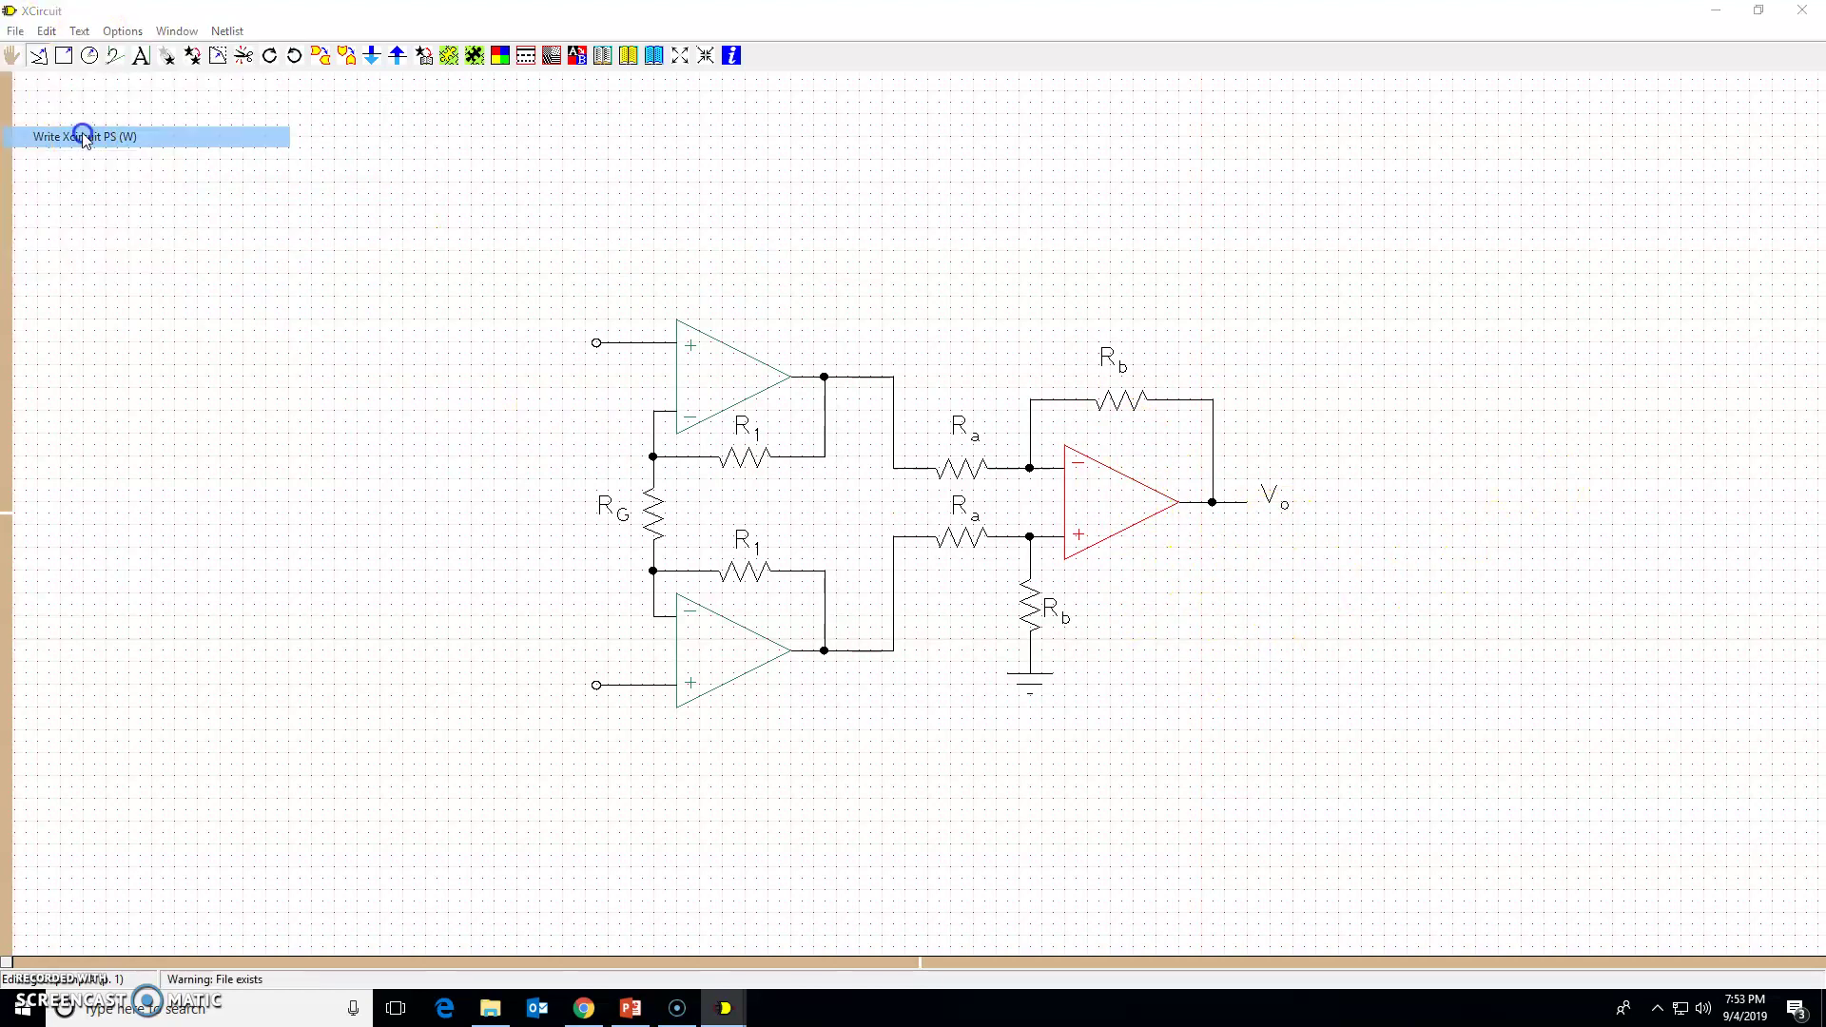
click(1061, 406)
click(1061, 438)
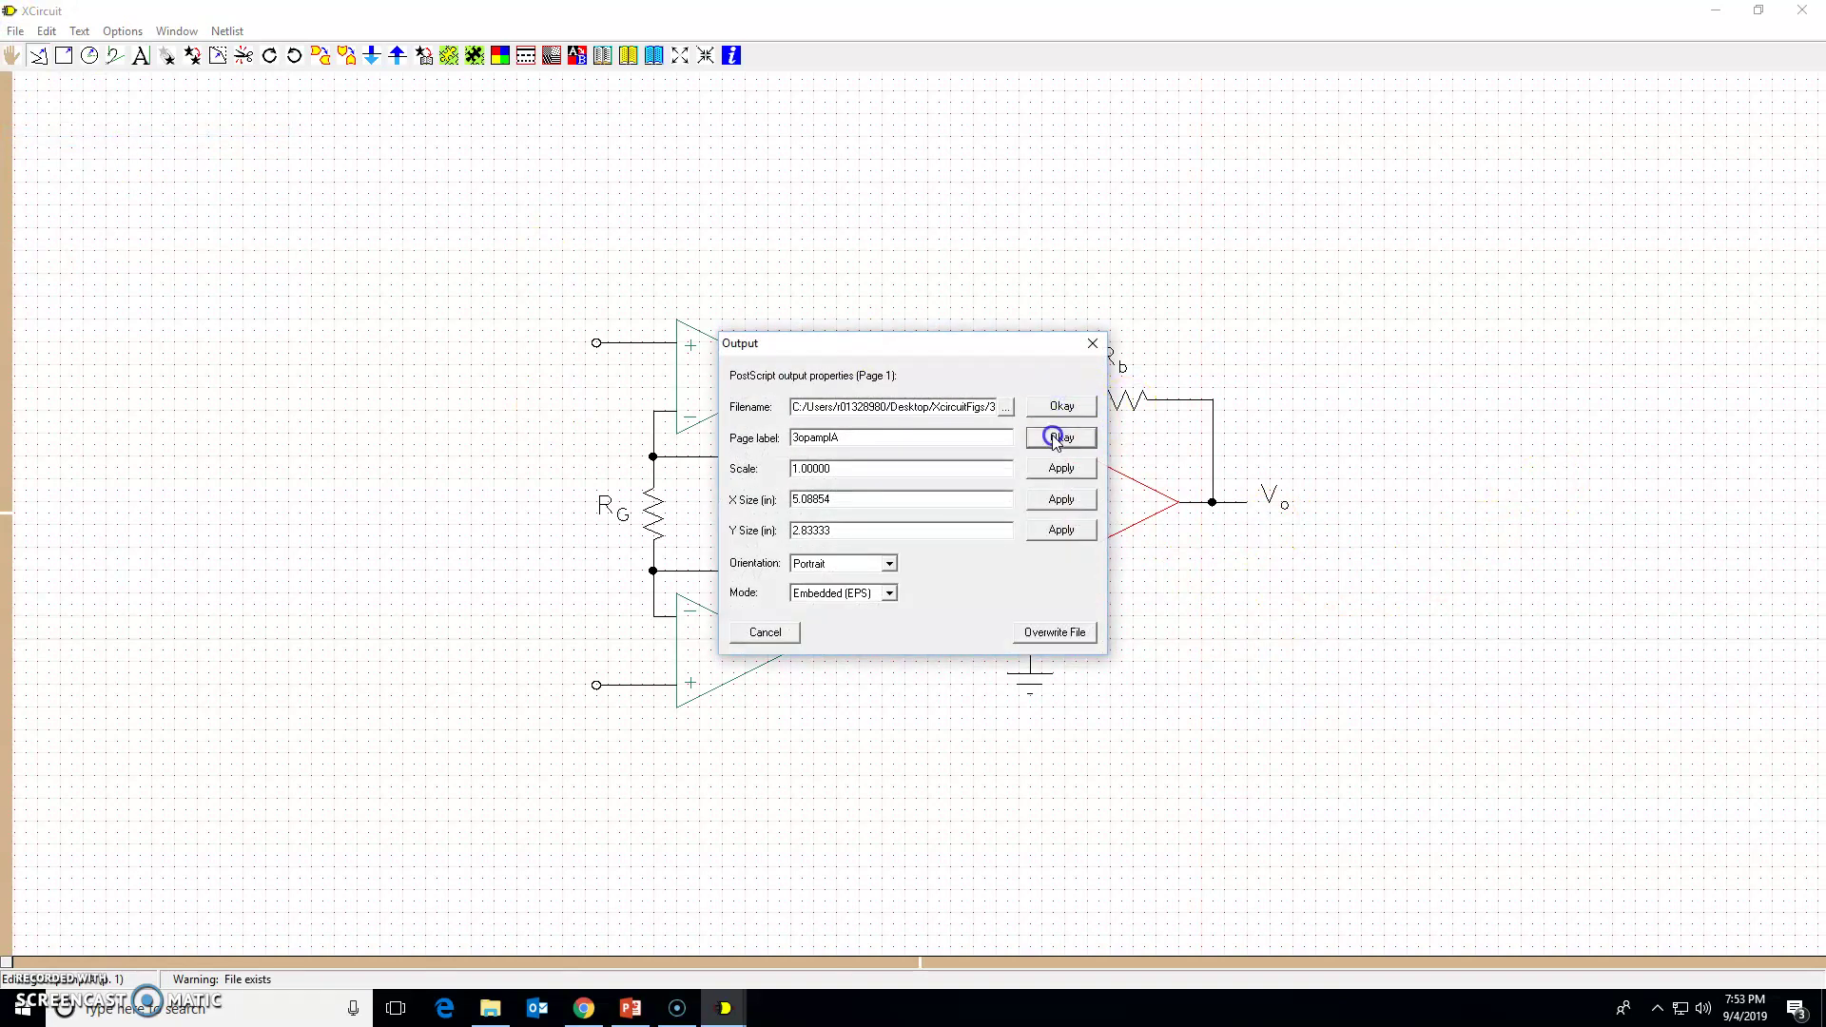
click(1056, 632)
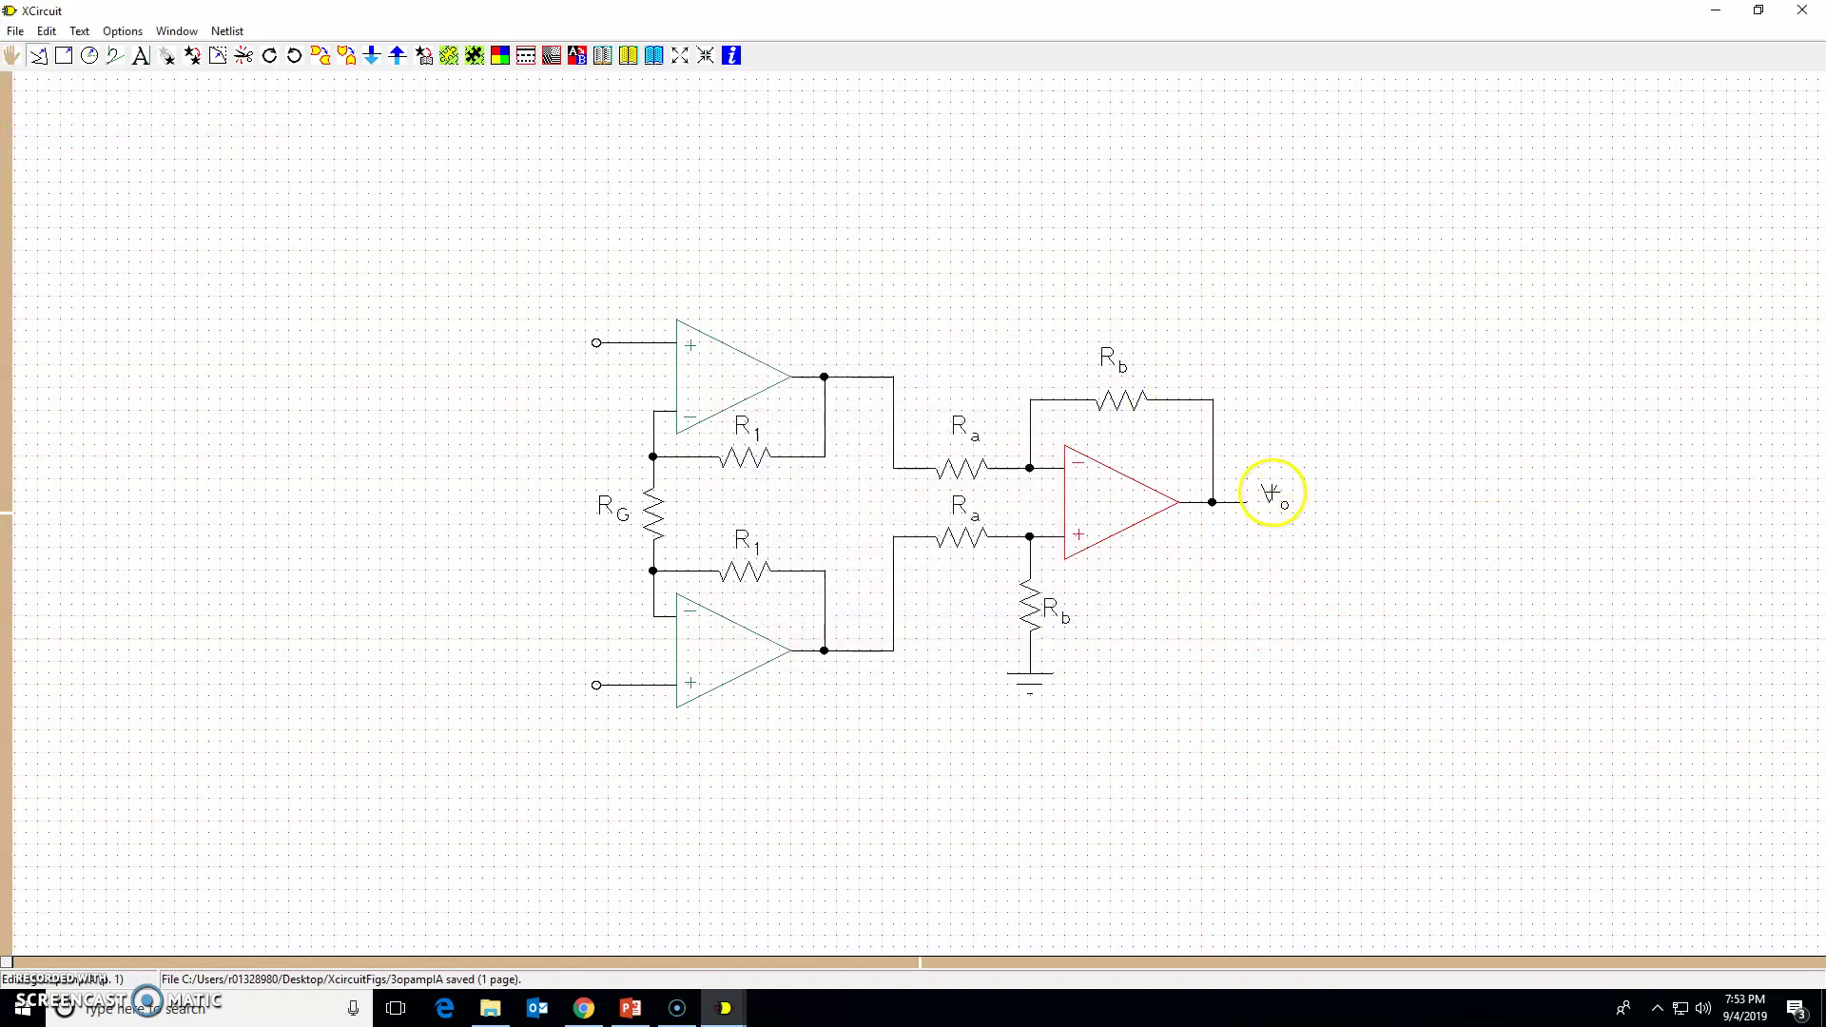
- Copy the Vo label to the upper and lower input terminals
key(c)
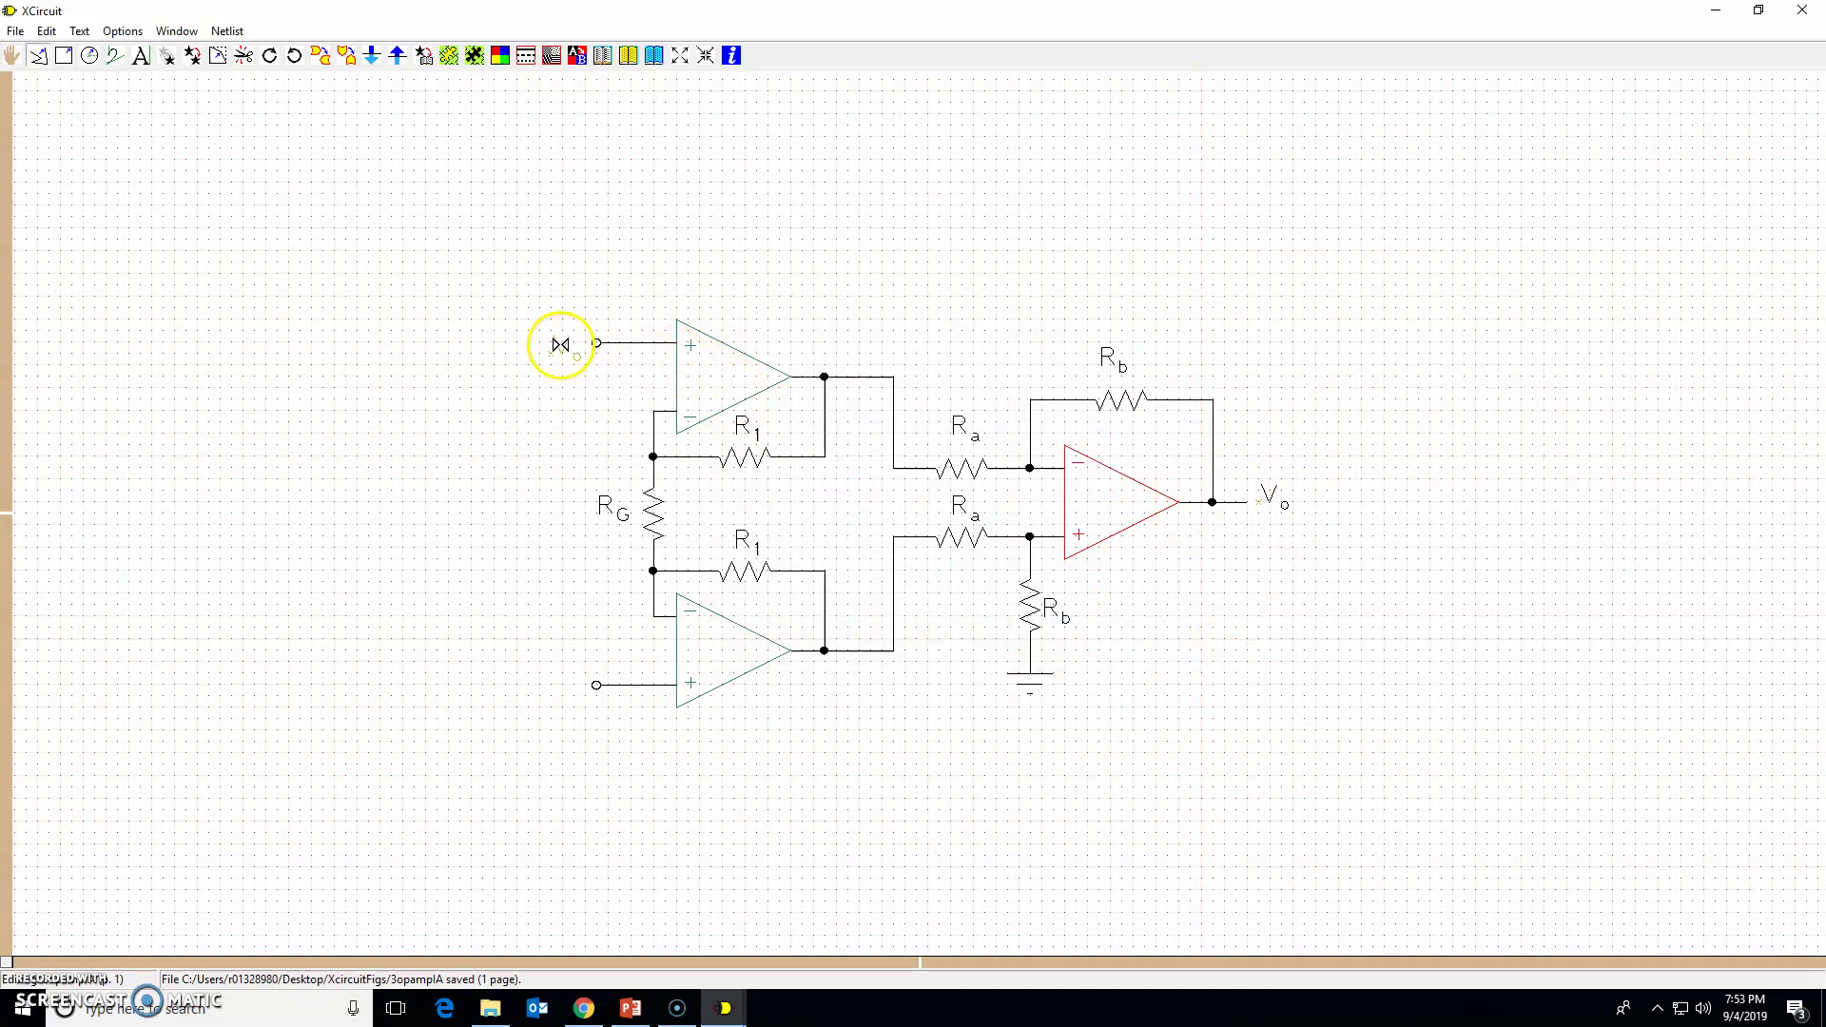
click(561, 345)
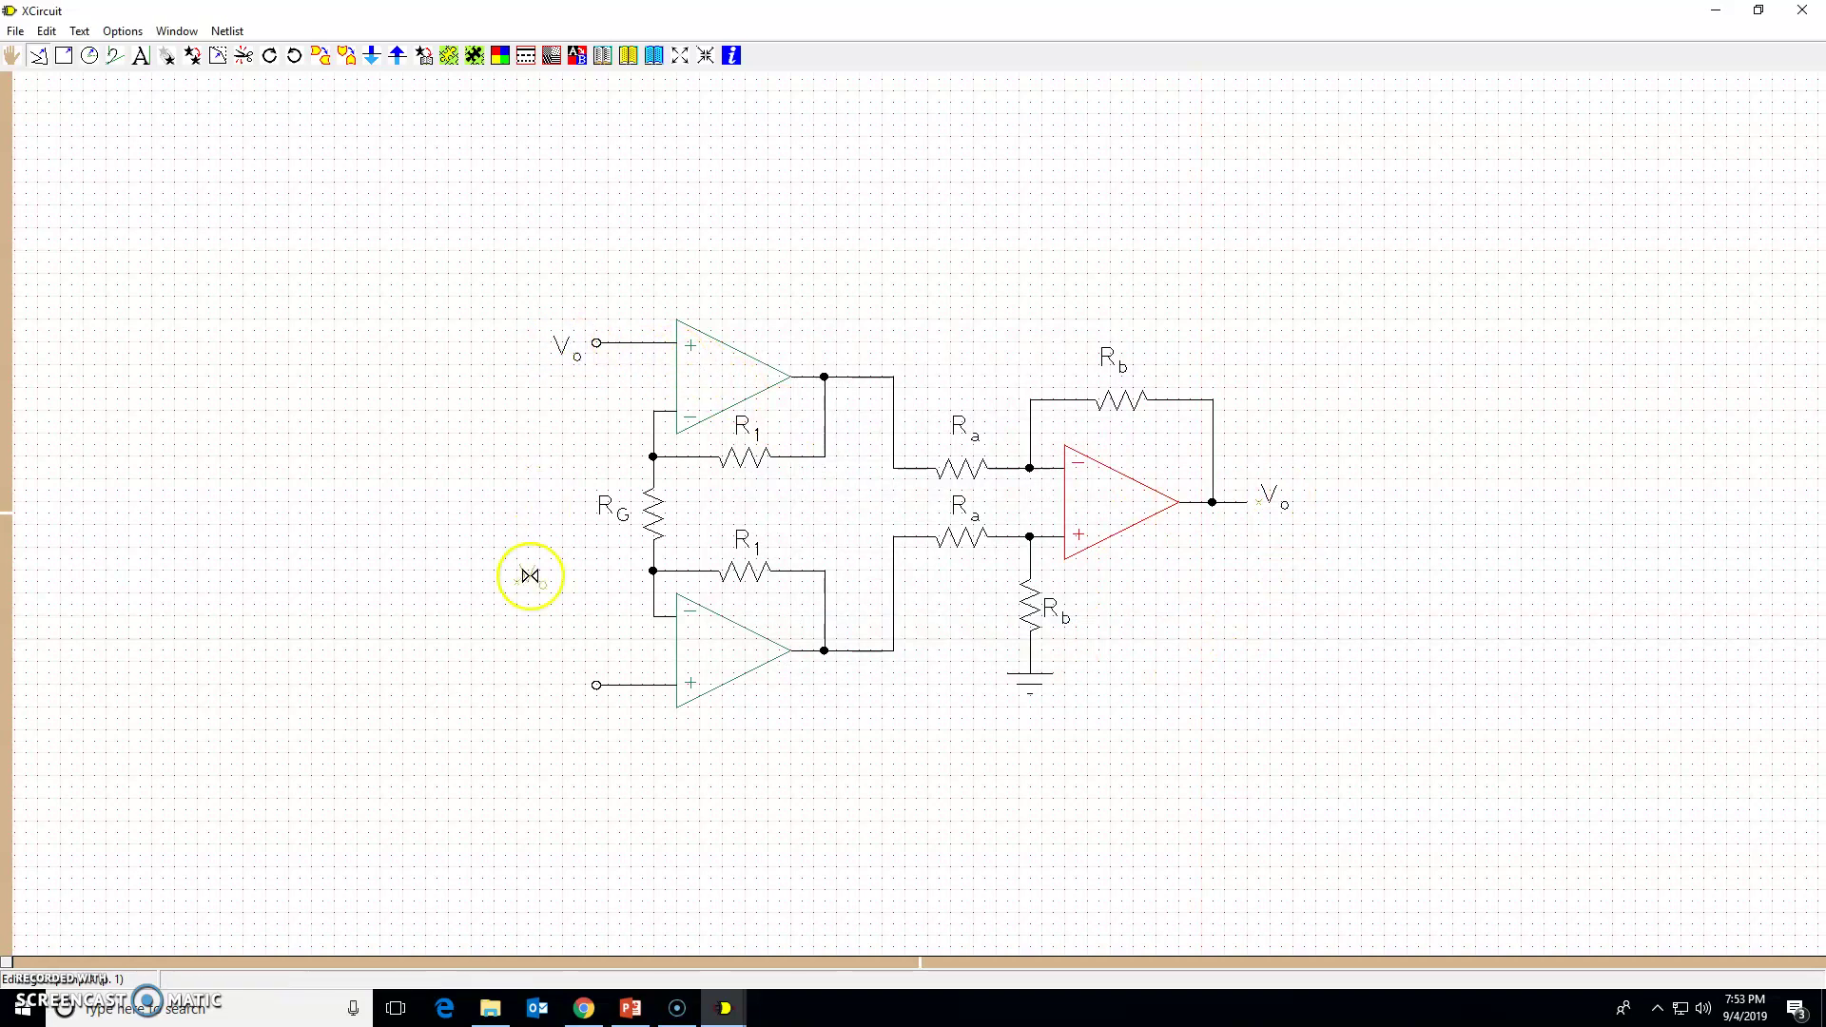
click(563, 687)
- Edit the two copied labels to read Vi1 and Vi2
click(589, 387)
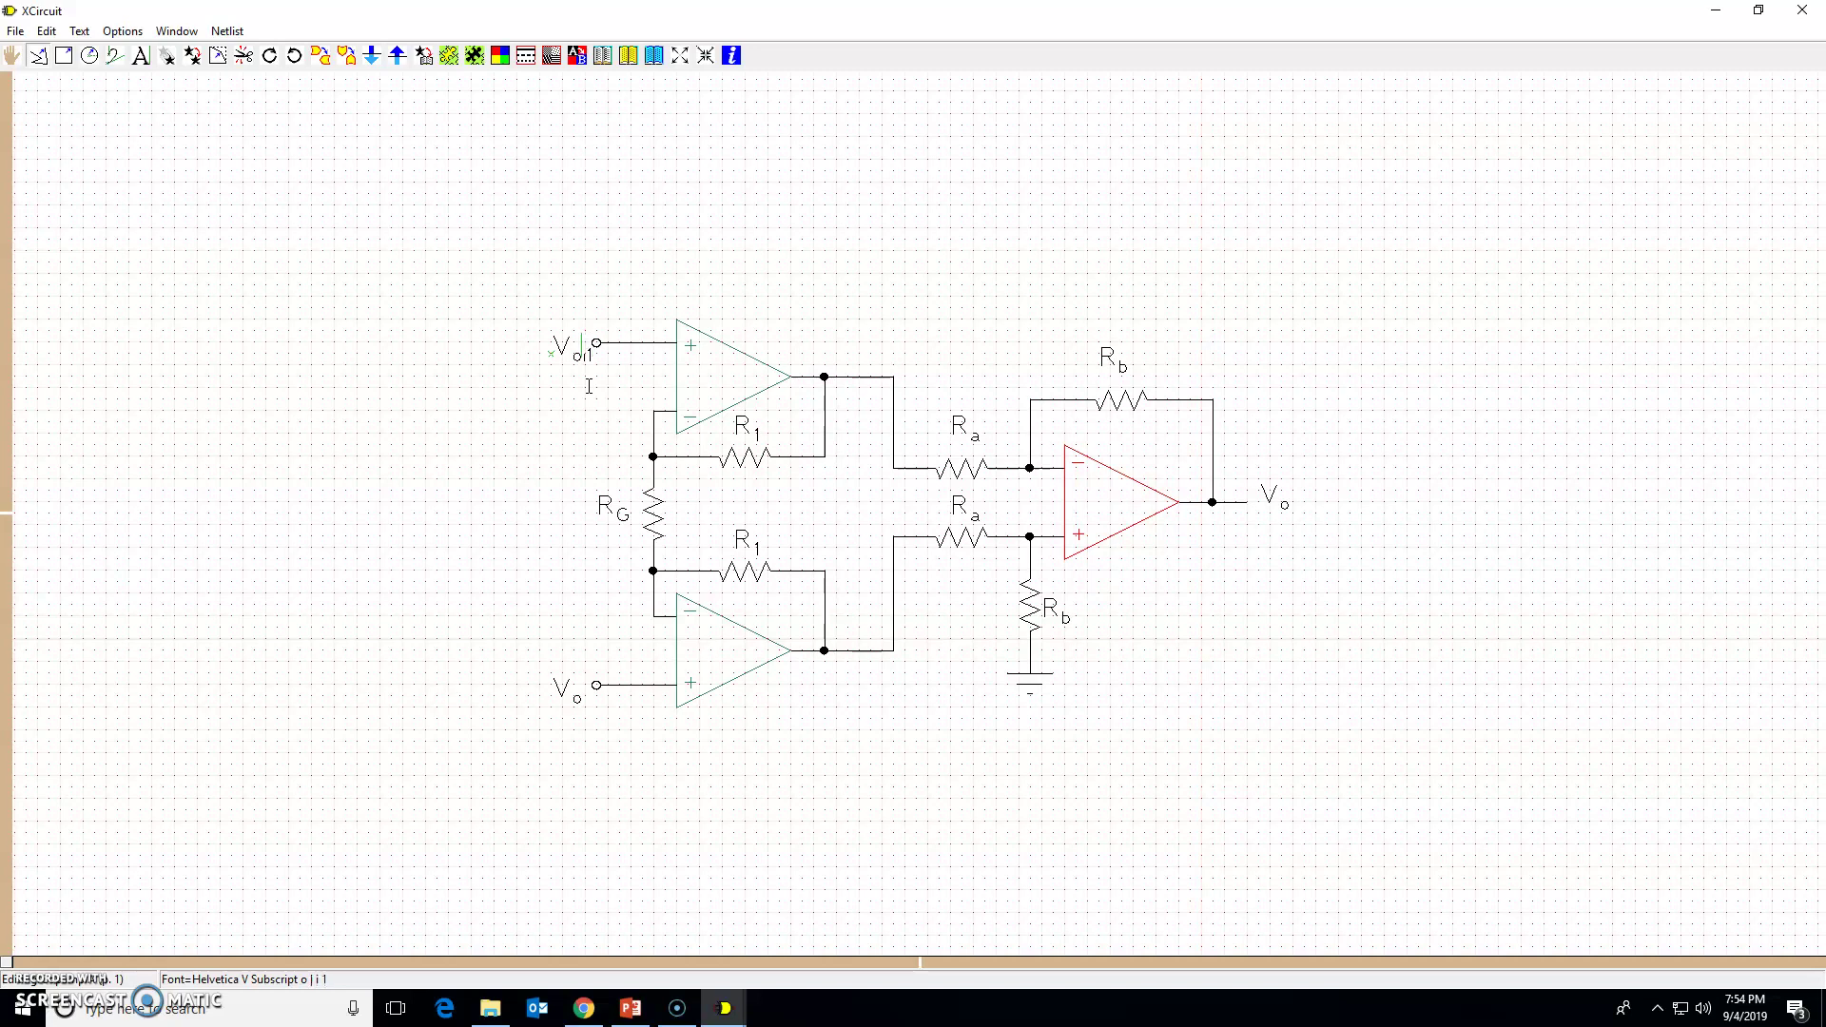
key(BackSpace)
click(542, 412)
click(537, 596)
click(595, 768)
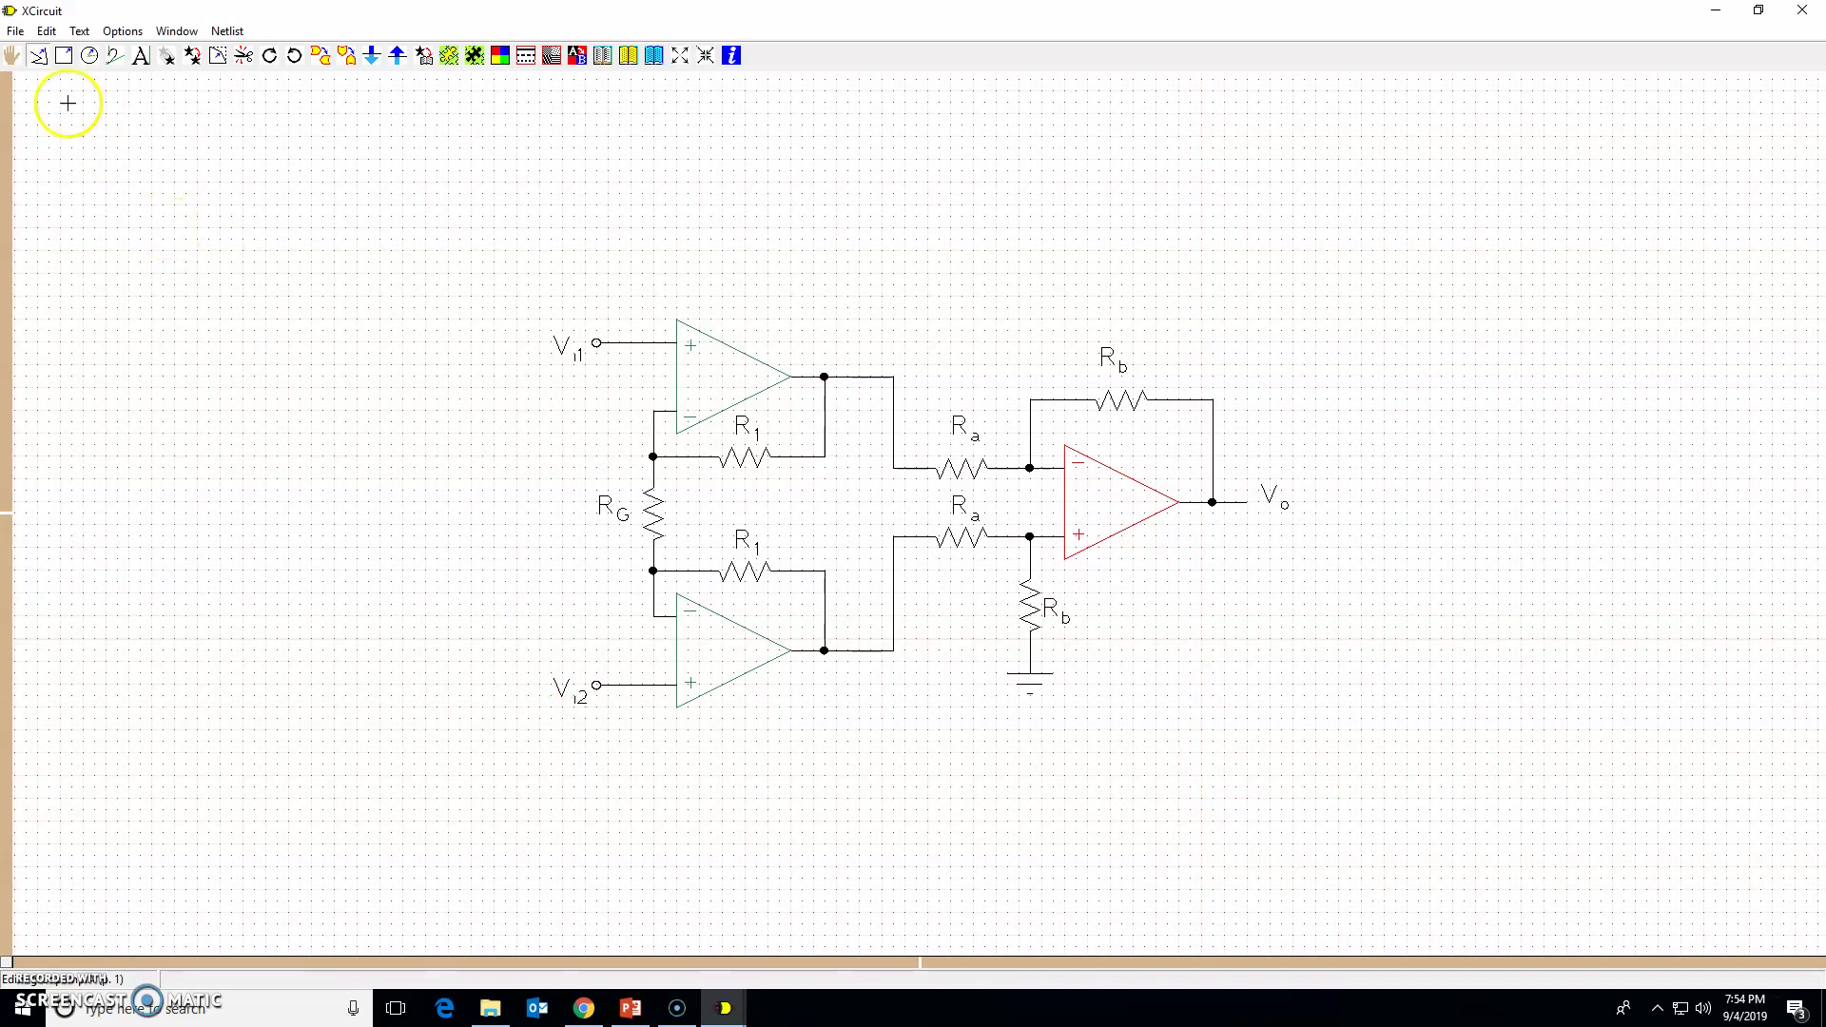
- Overwrite 3opamplA with the relabelled schematic as XCircuit PostScript
click(16, 32)
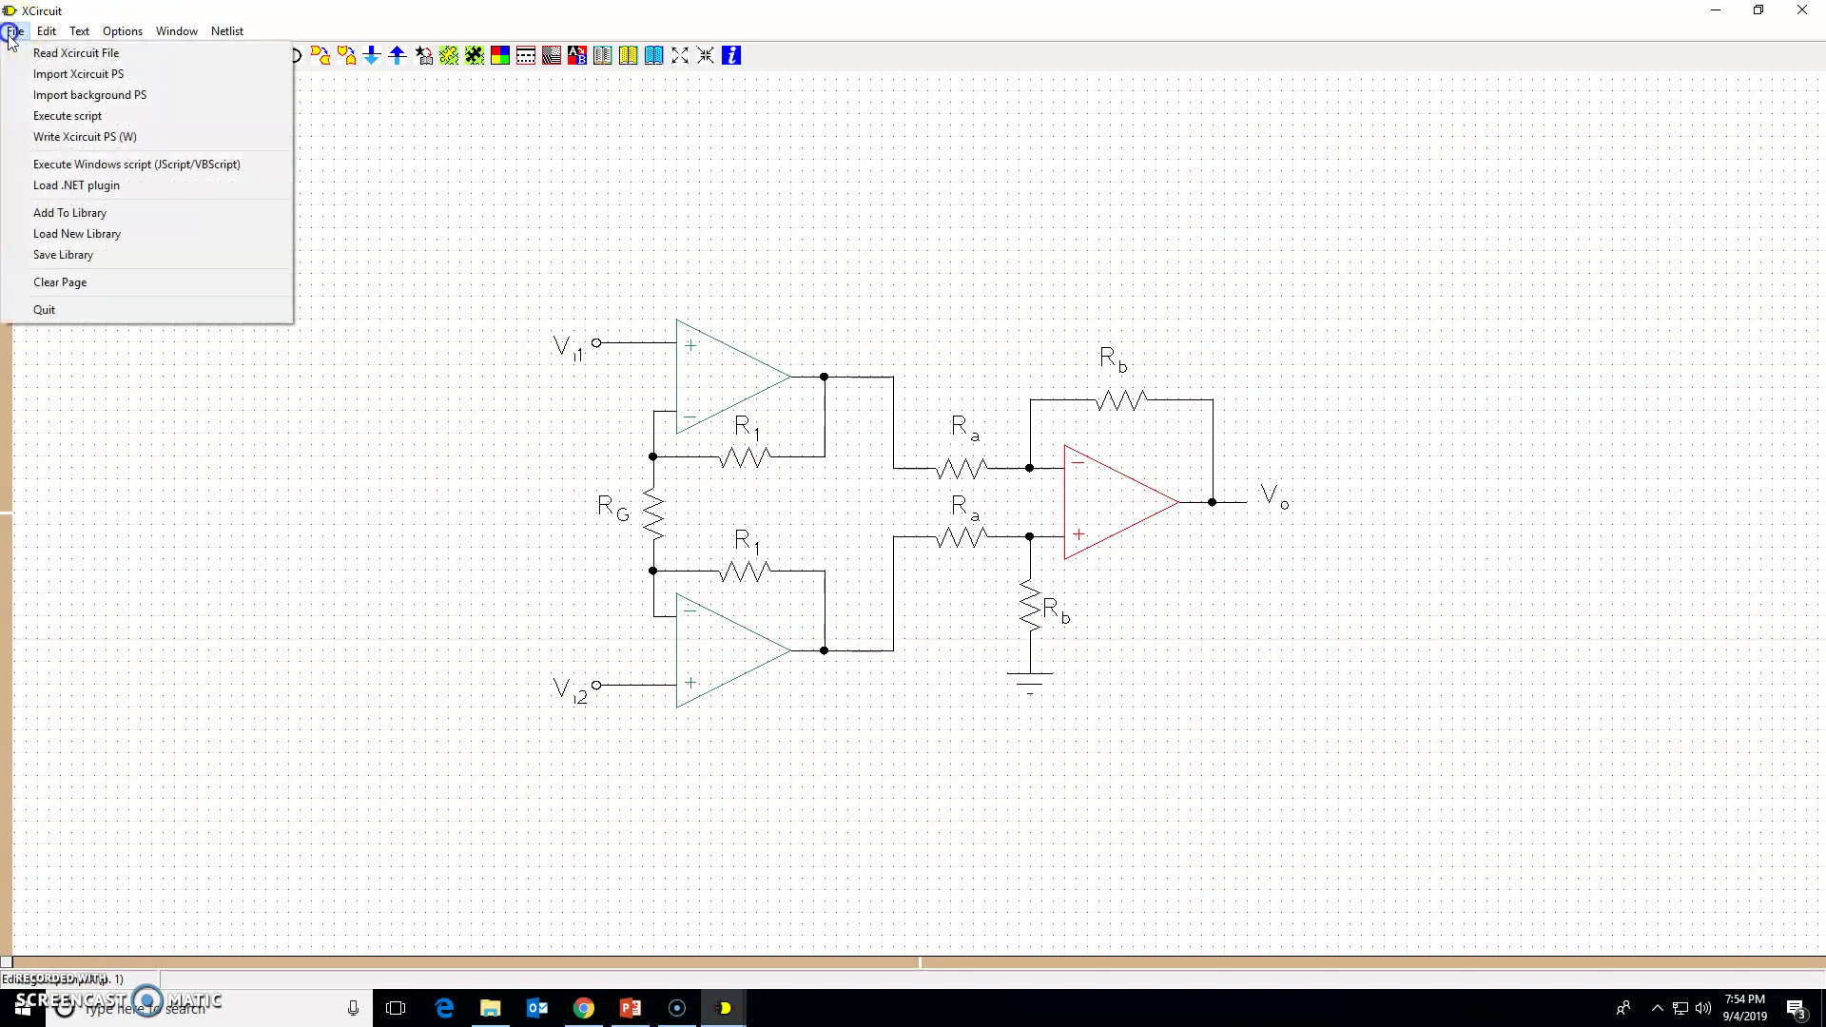
click(94, 138)
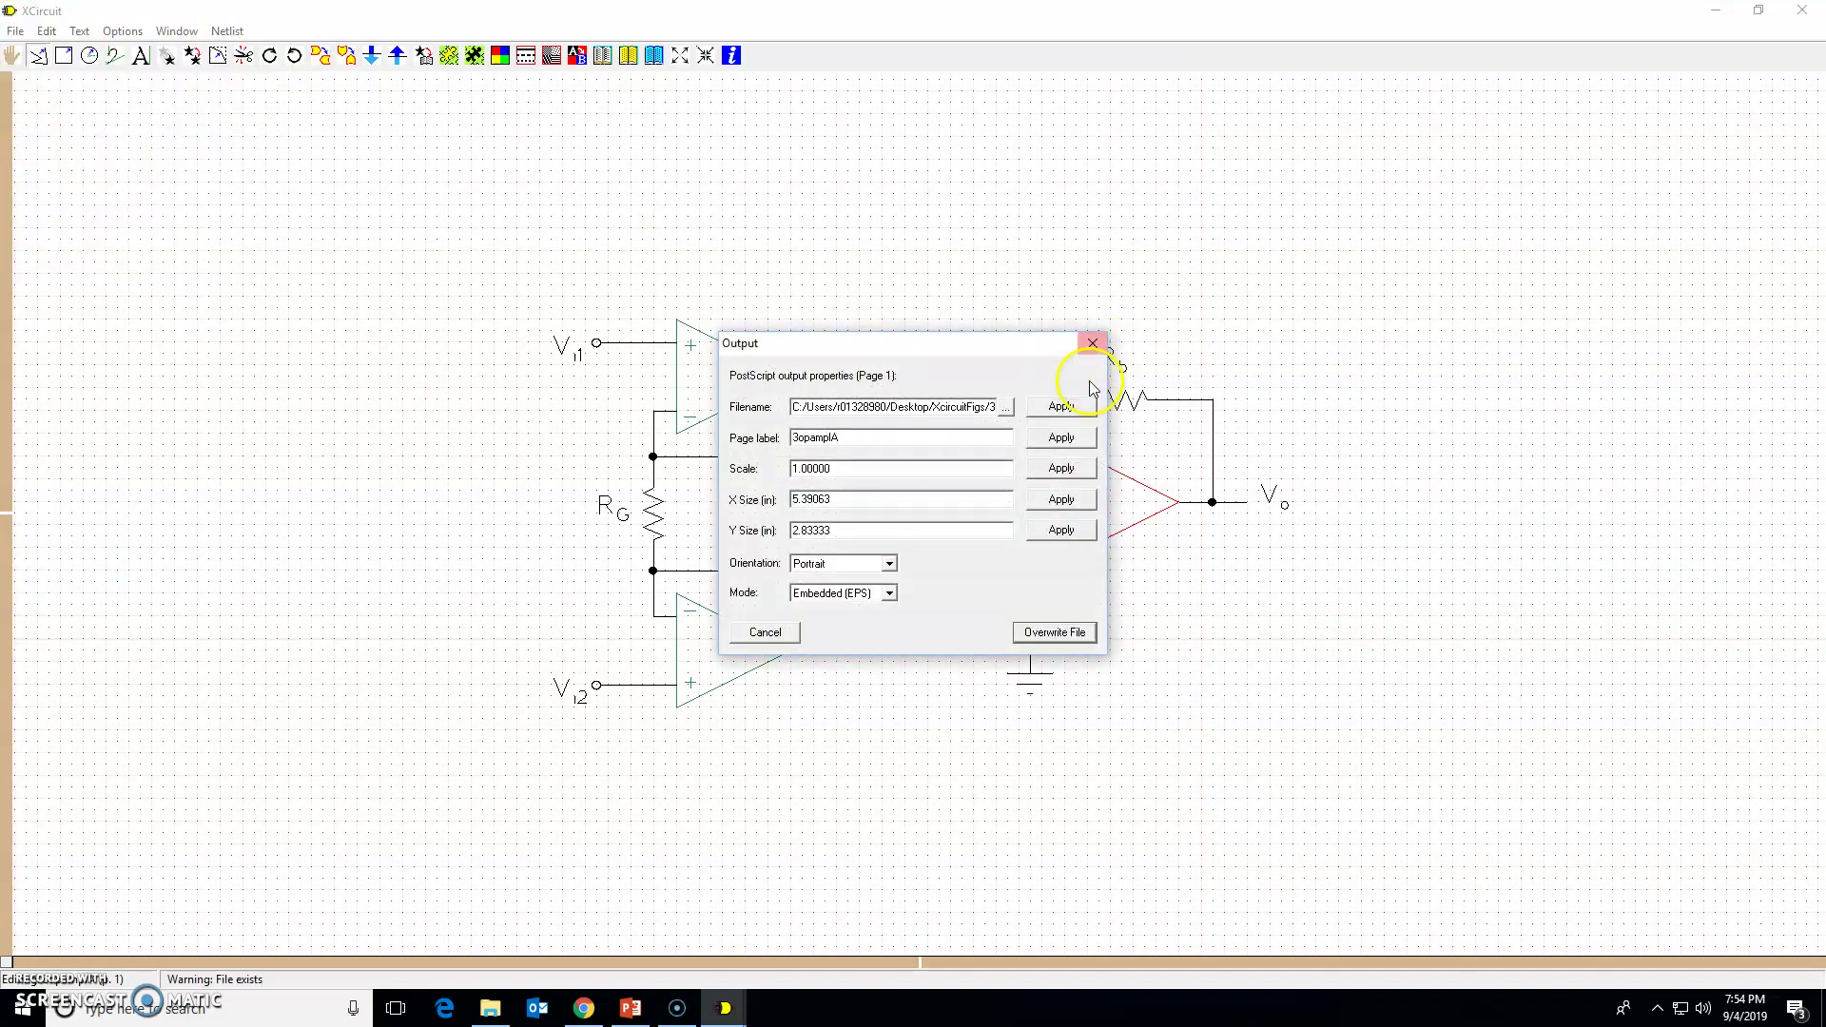
click(1060, 633)
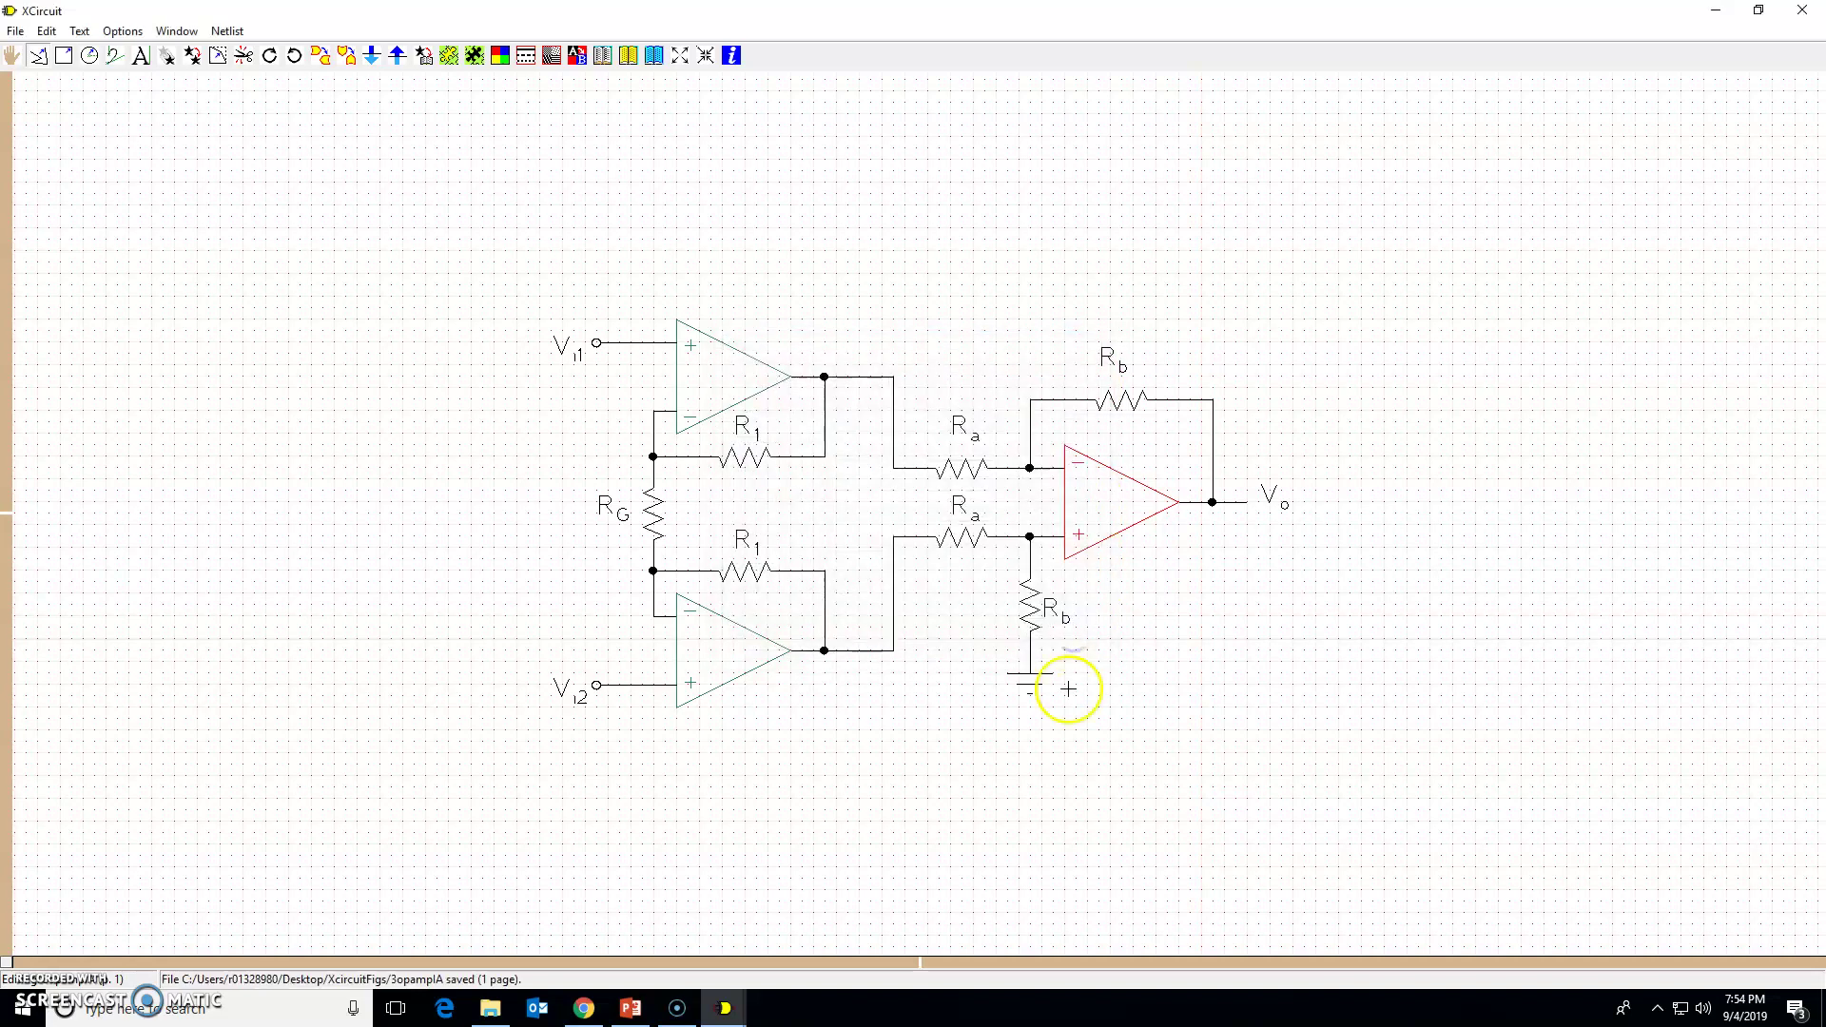
- Minimise the file browser, XCircuit window and console to show the desktop
click(491, 1008)
click(492, 1008)
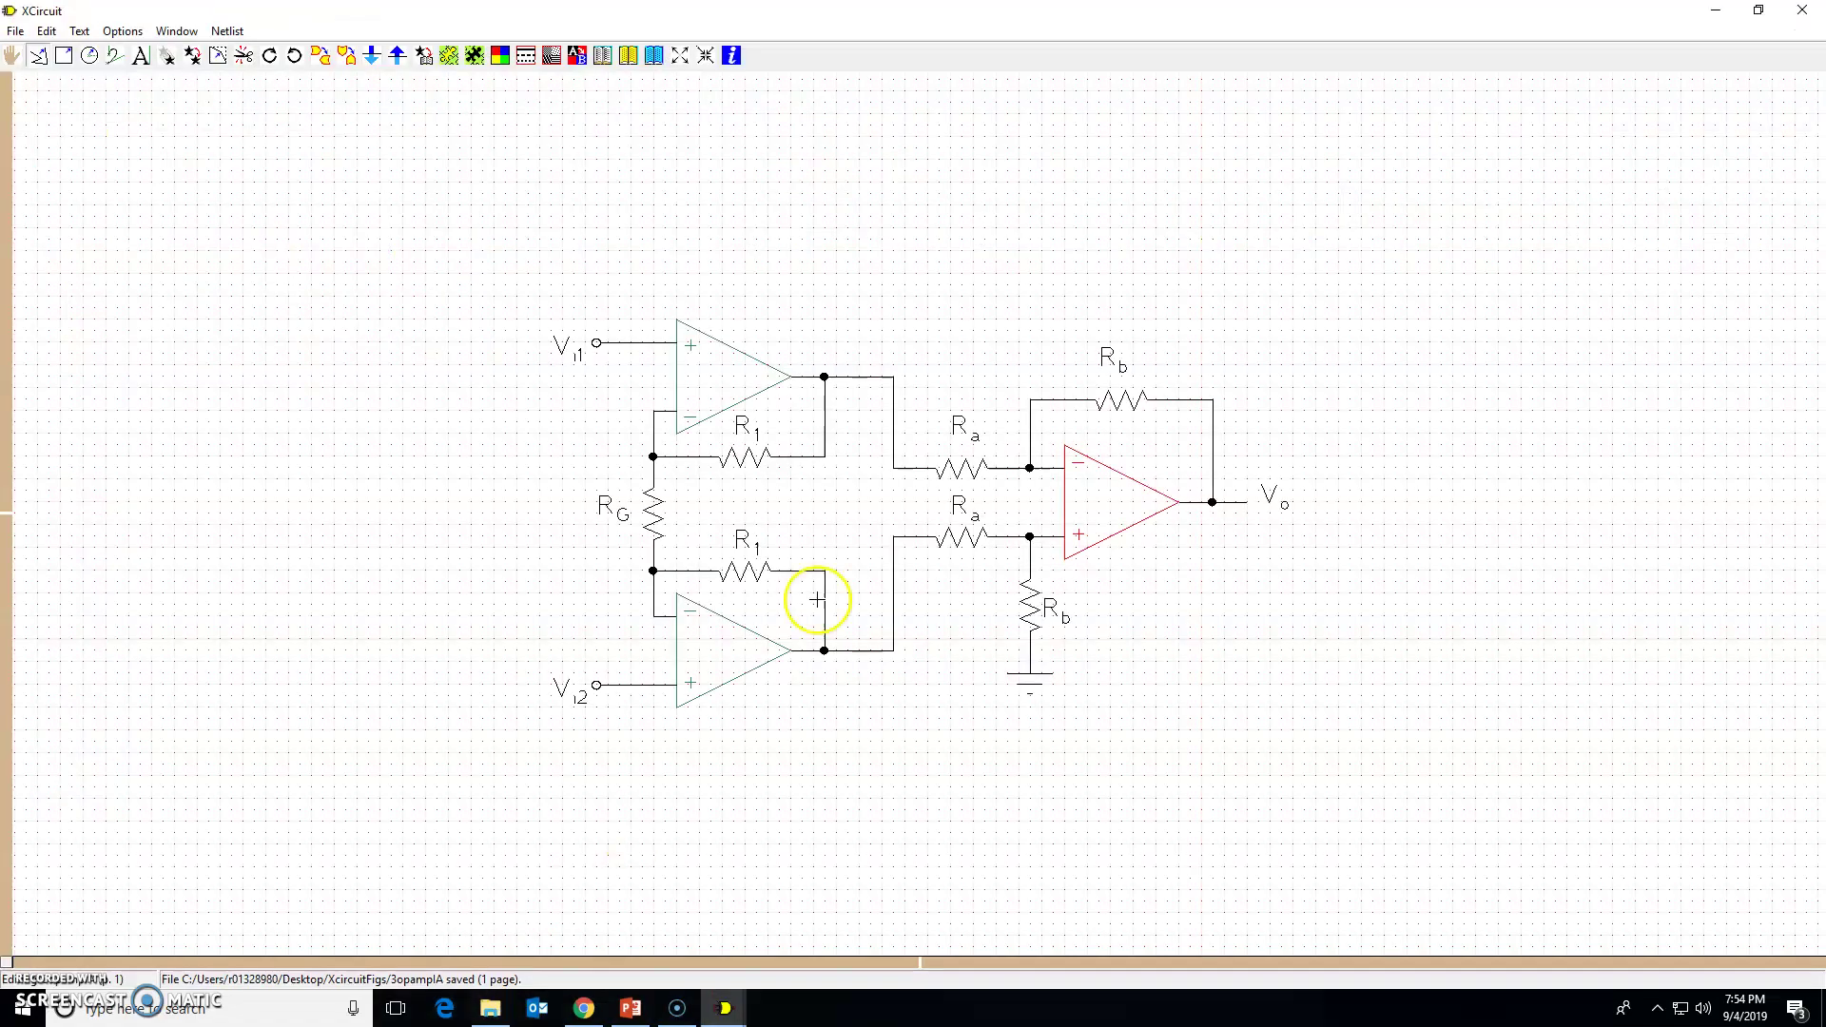
click(1714, 14)
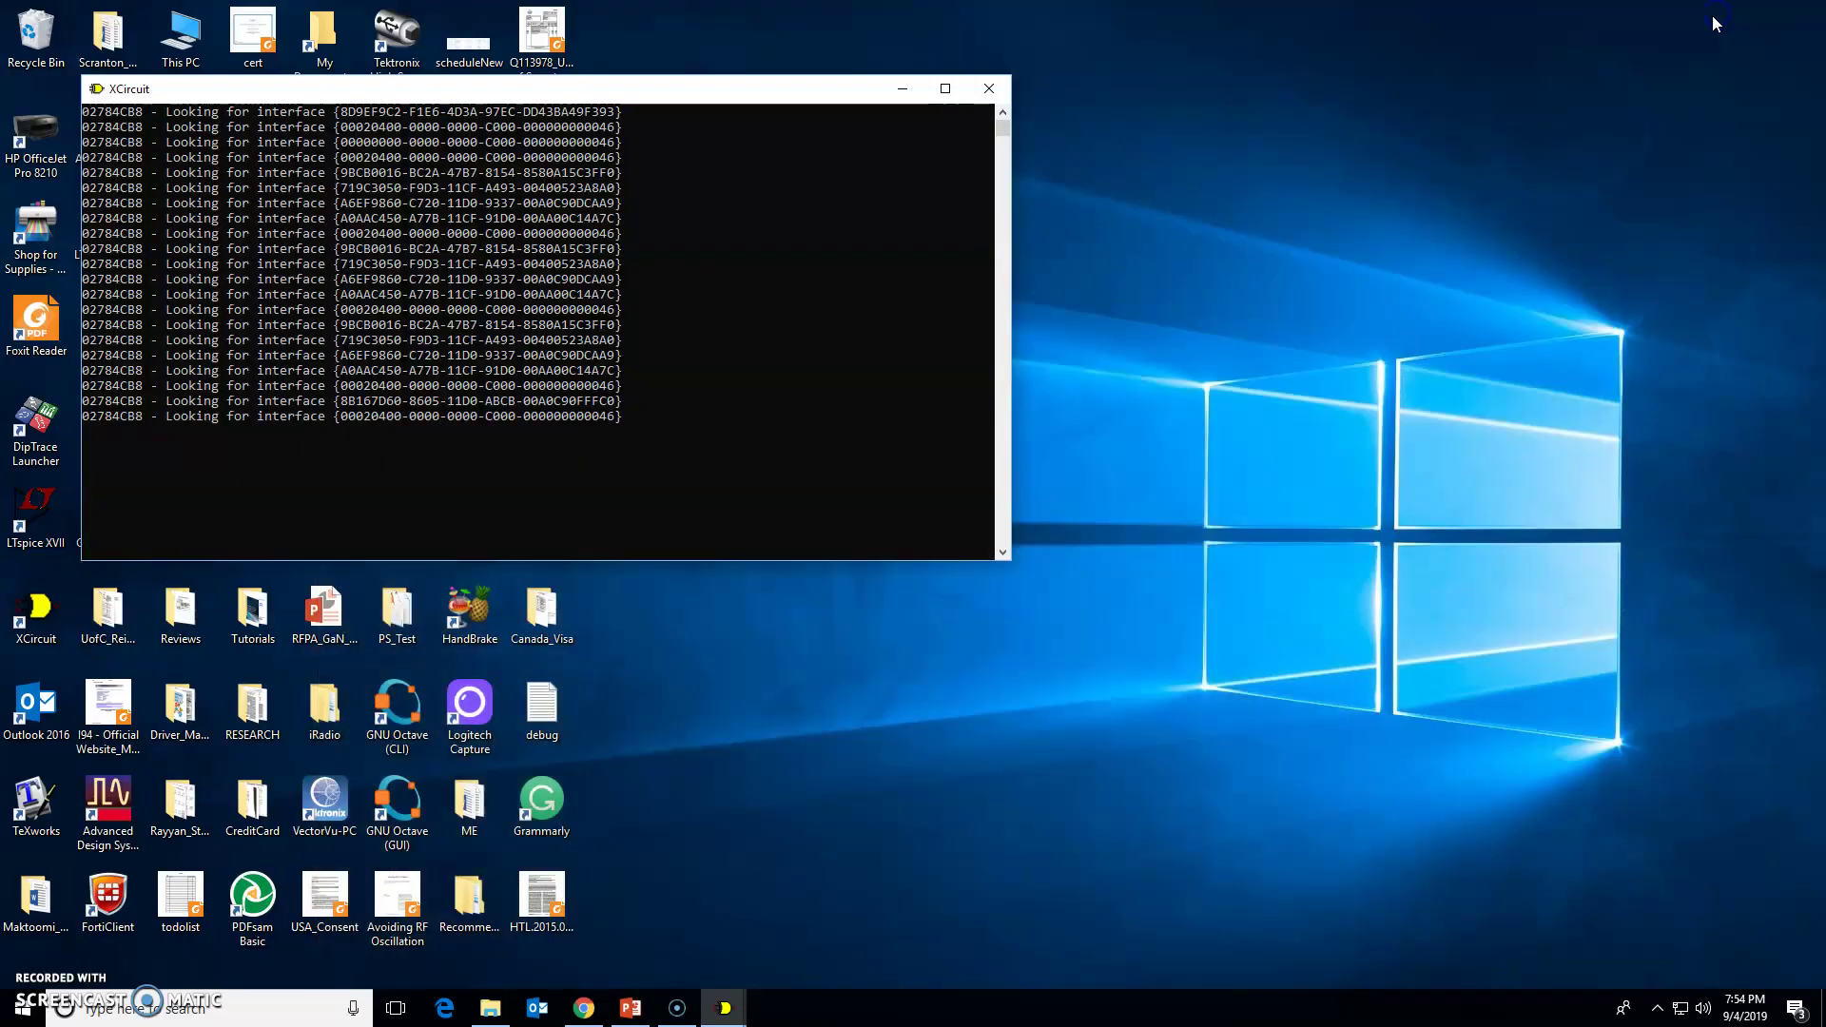
click(903, 88)
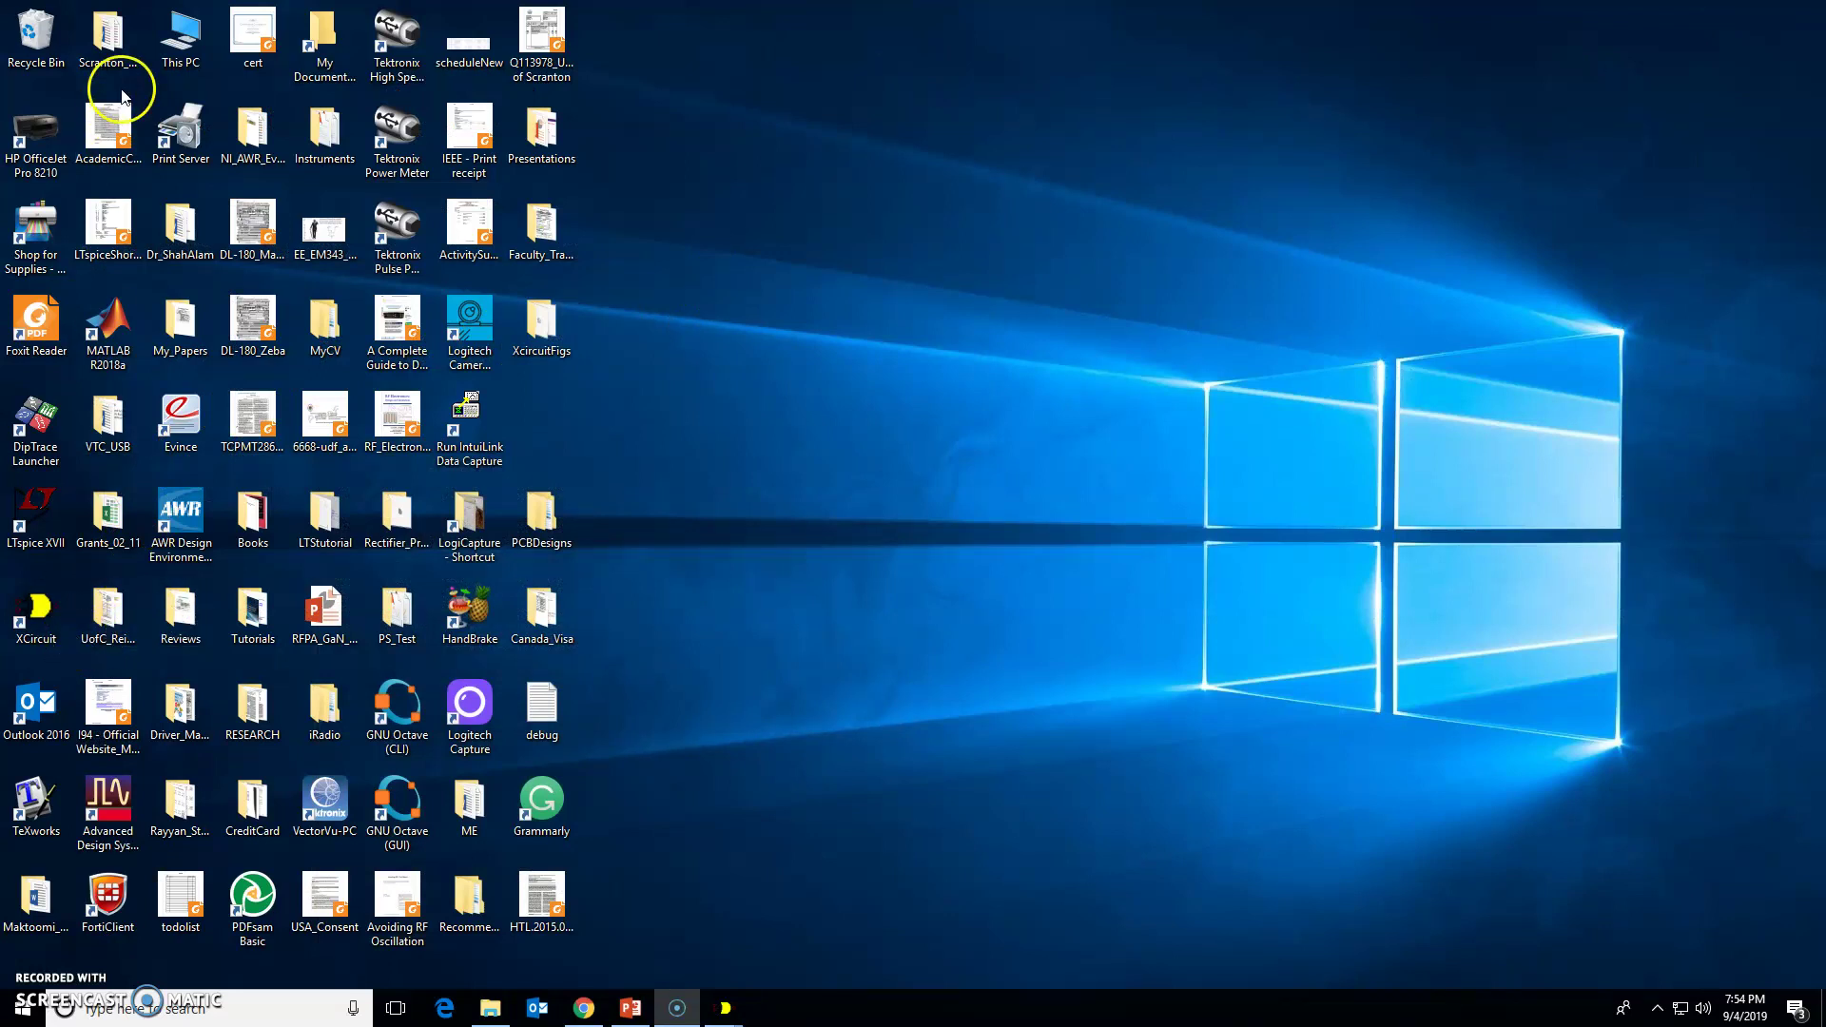
- Preview 3opamplA from XcircuitFigs in Evince, then return to the XCircuit schematic
double_click(547, 342)
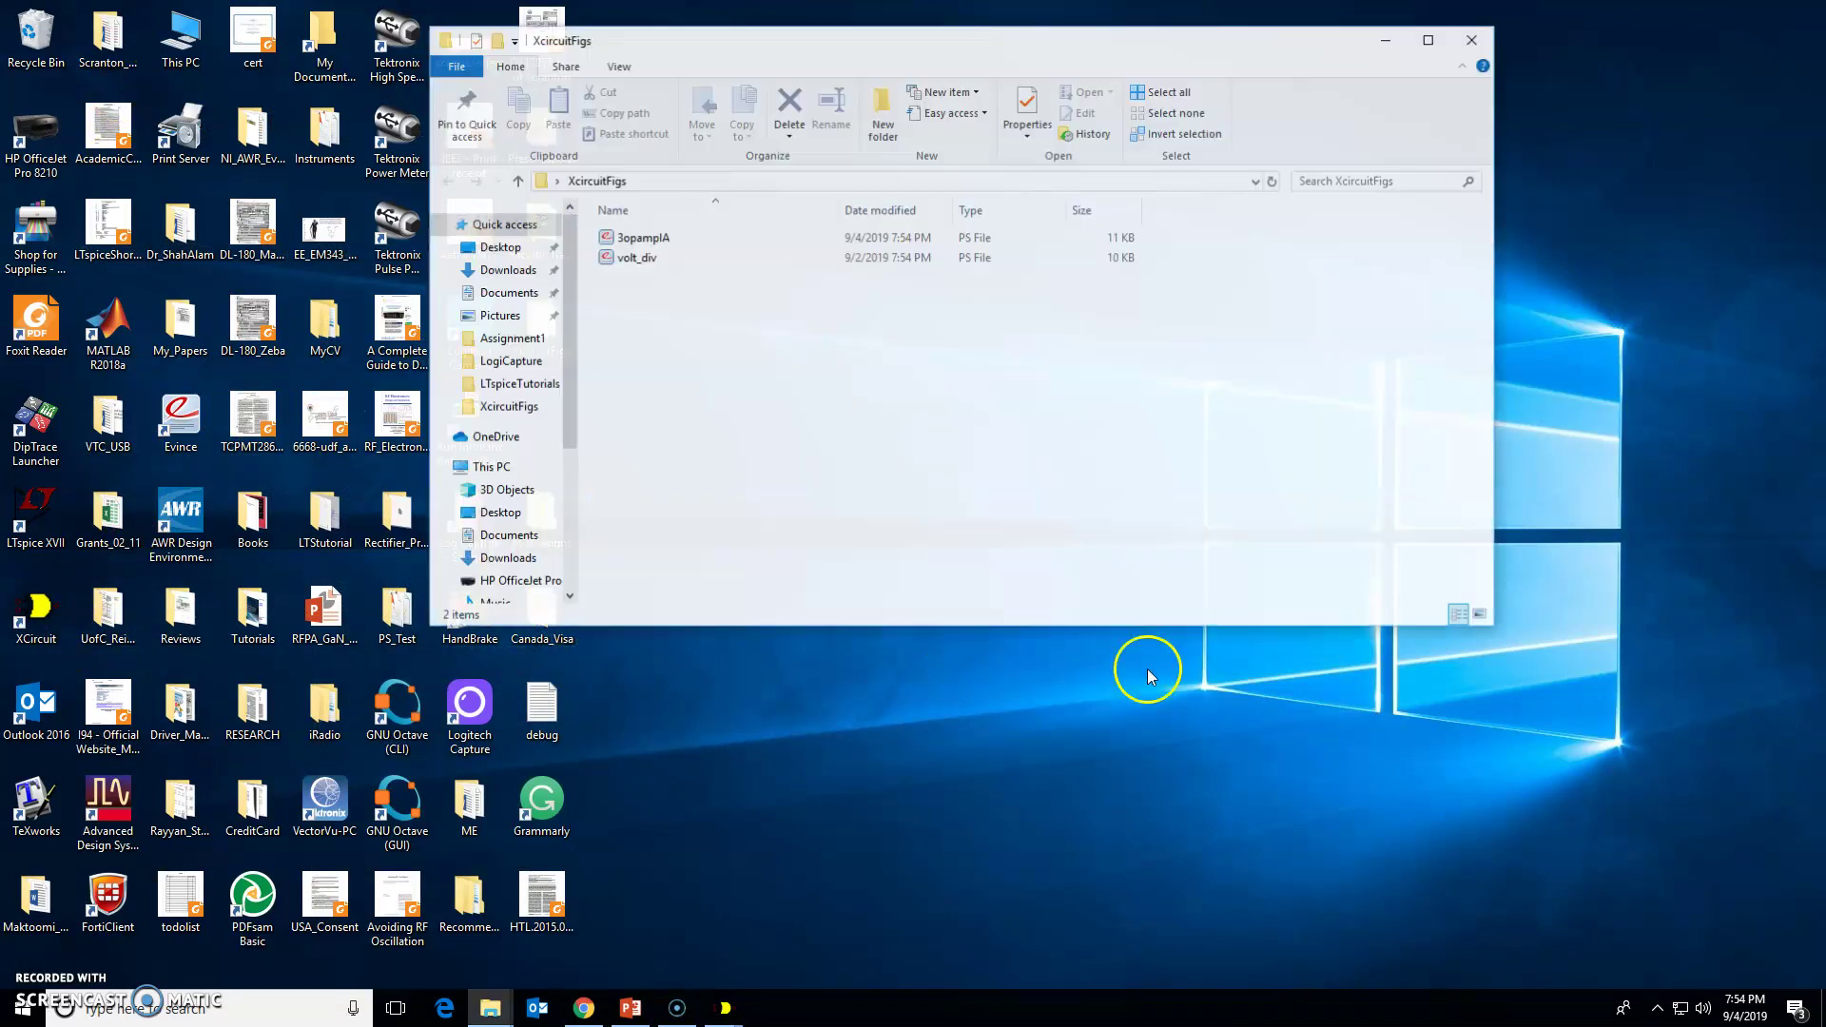
click(1427, 39)
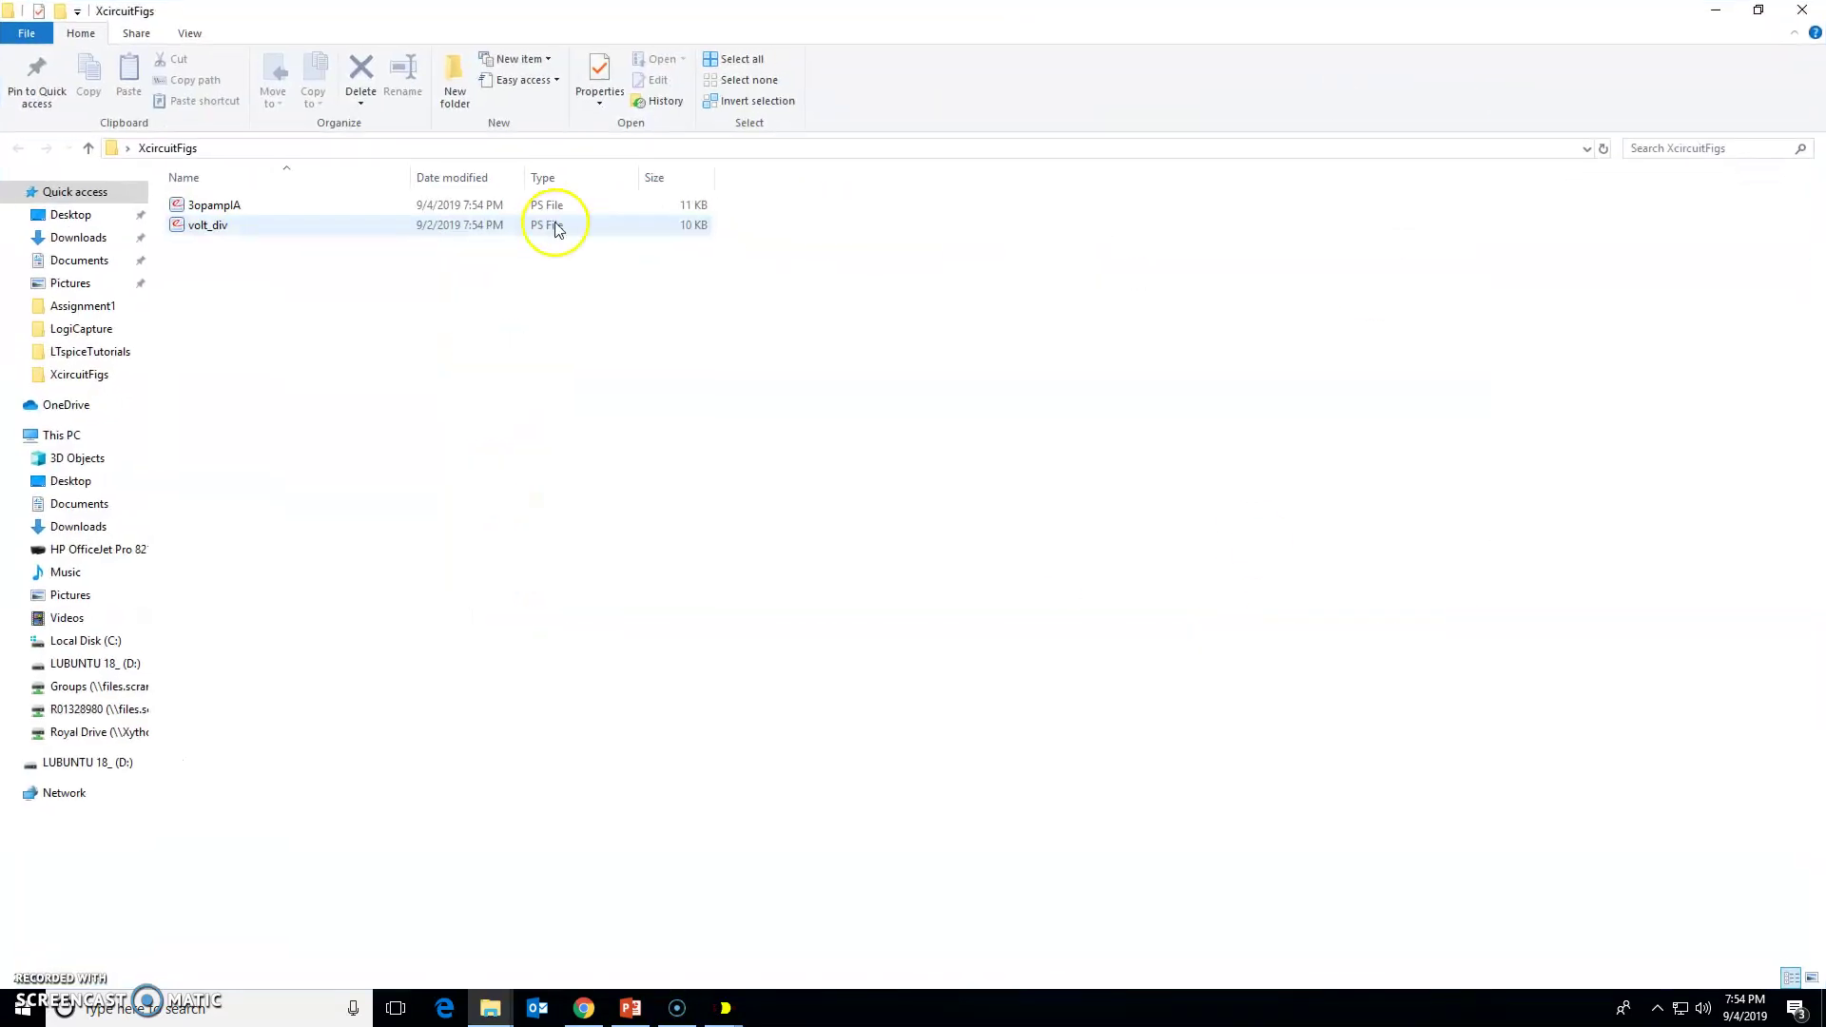
double_click(245, 211)
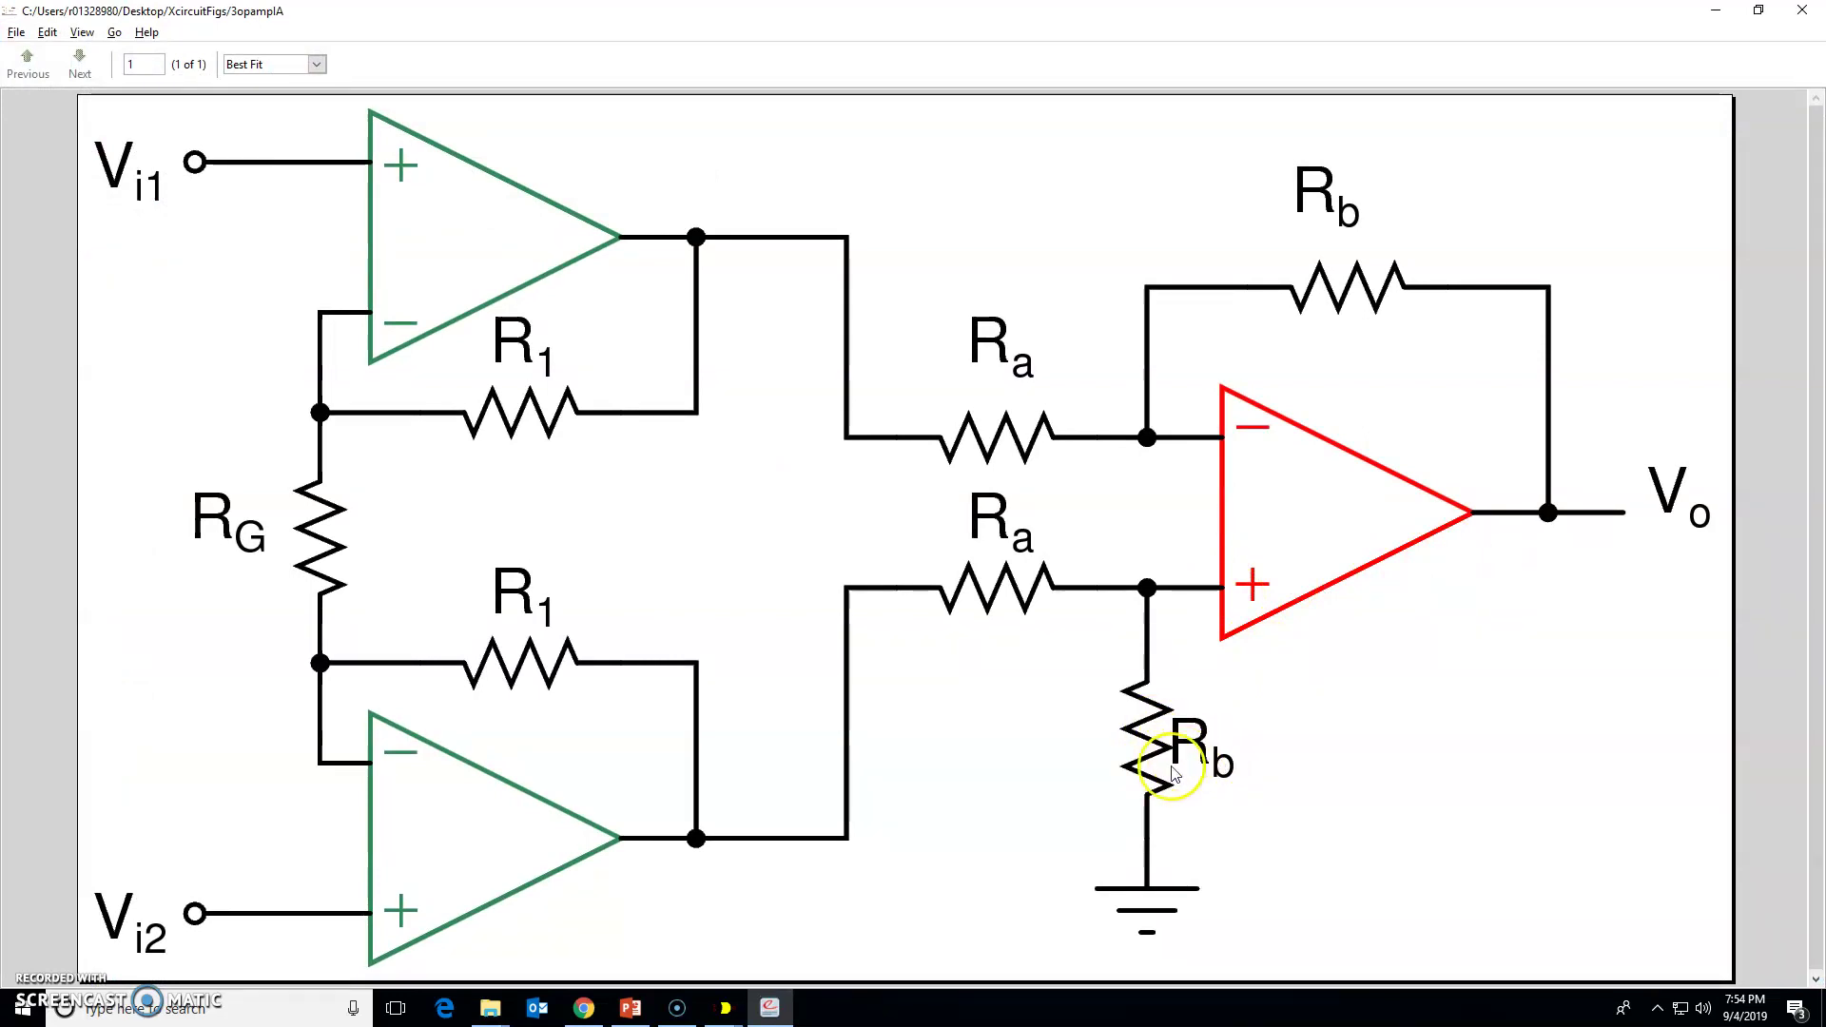
click(725, 1007)
click(772, 972)
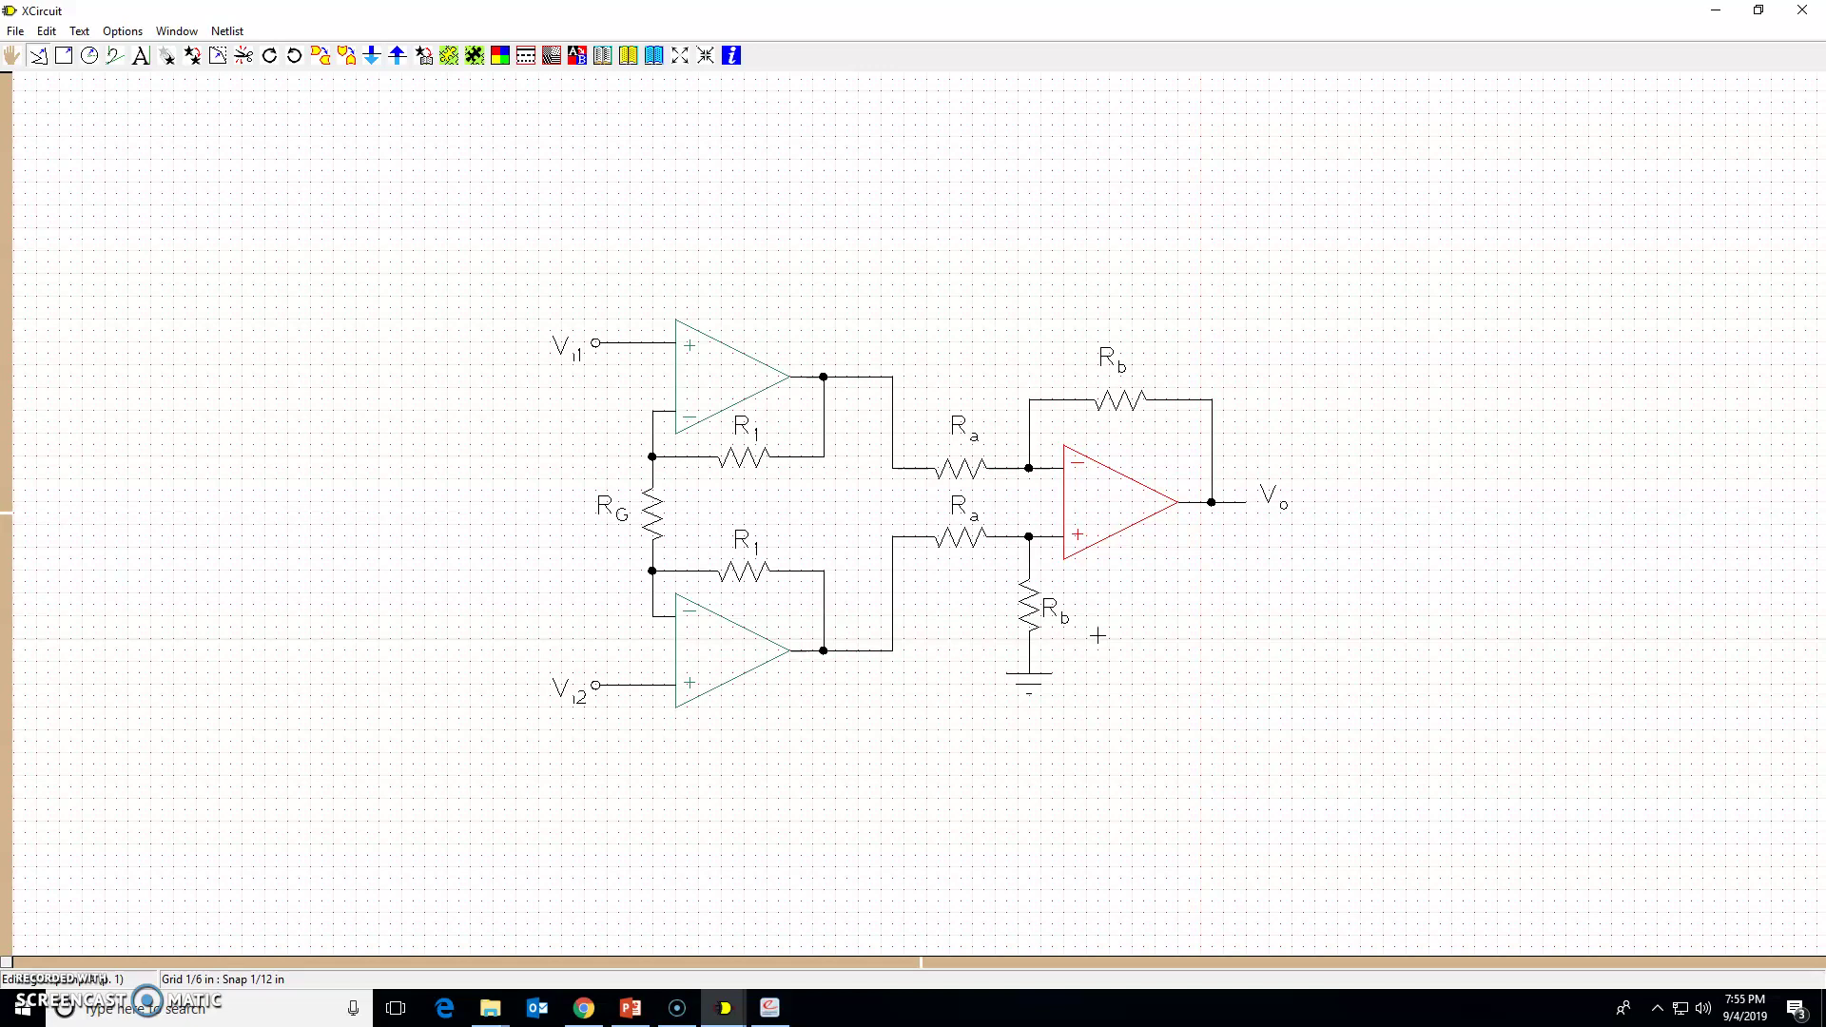
- Use 1/24 in snap spacing, overwrite 3opamplA, and switch to the PostScript viewer
click(1139, 619)
key(s)
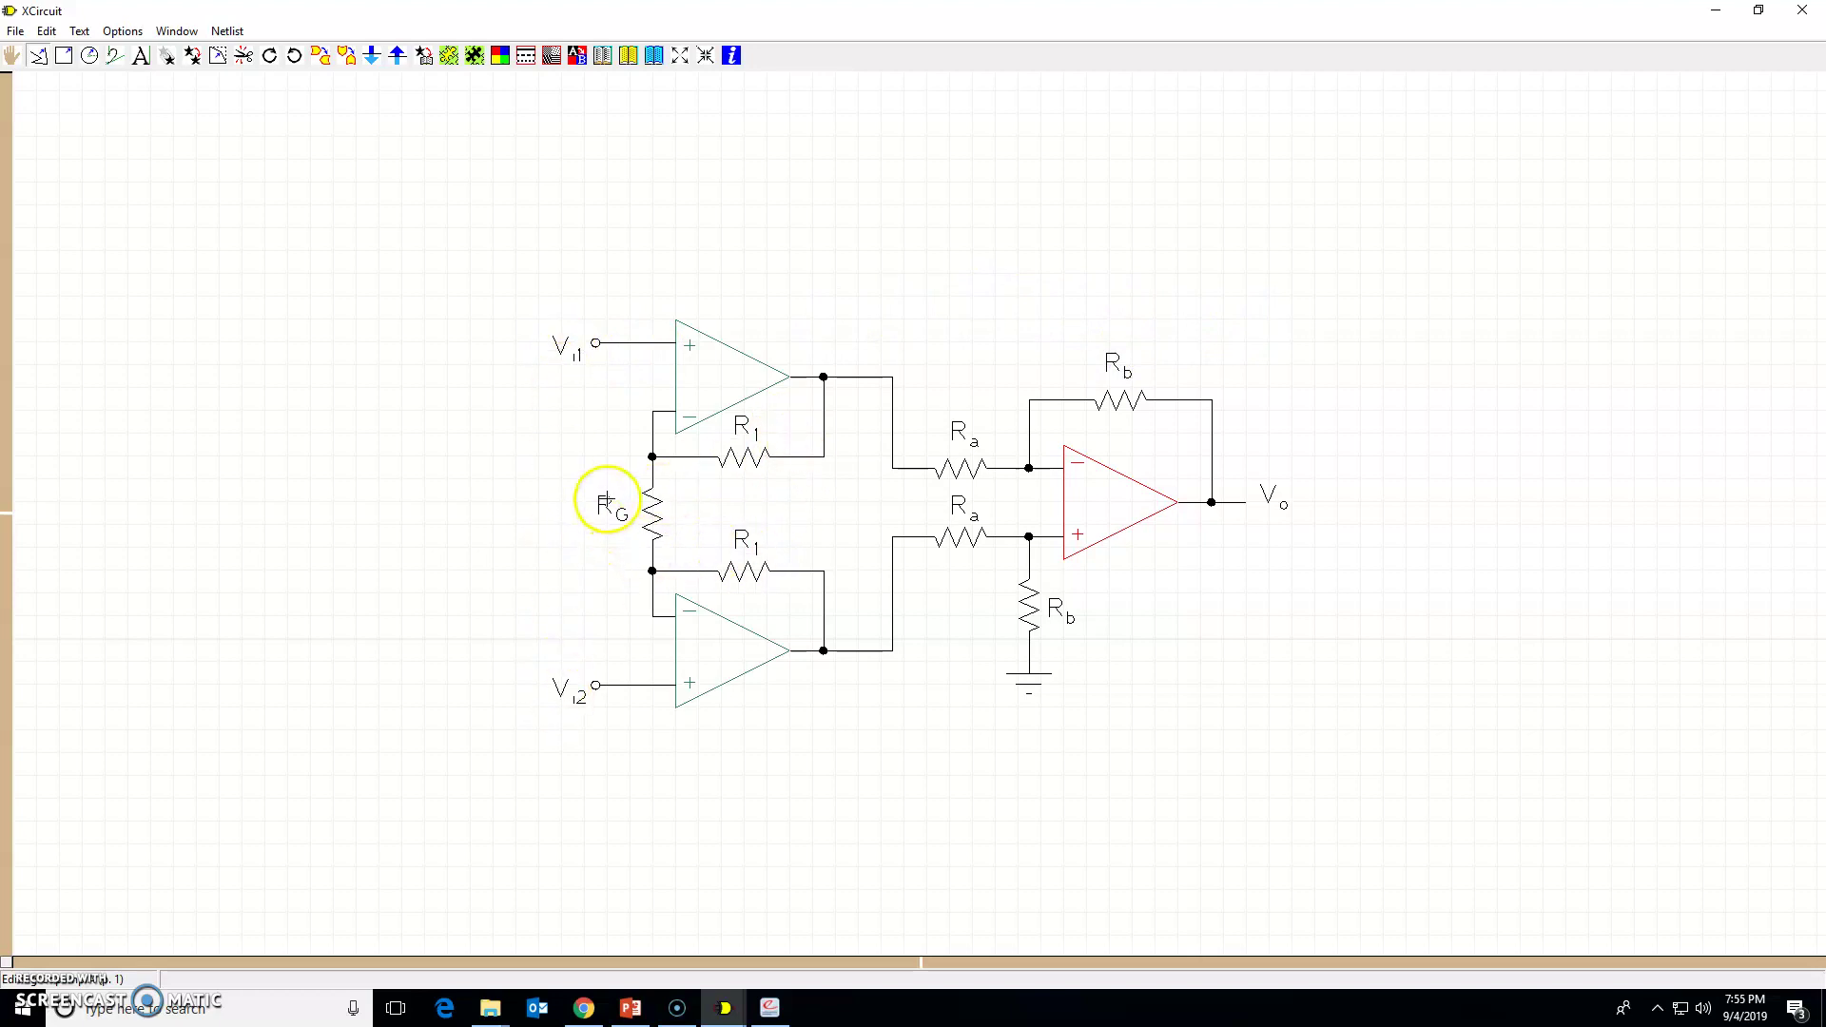
click(15, 31)
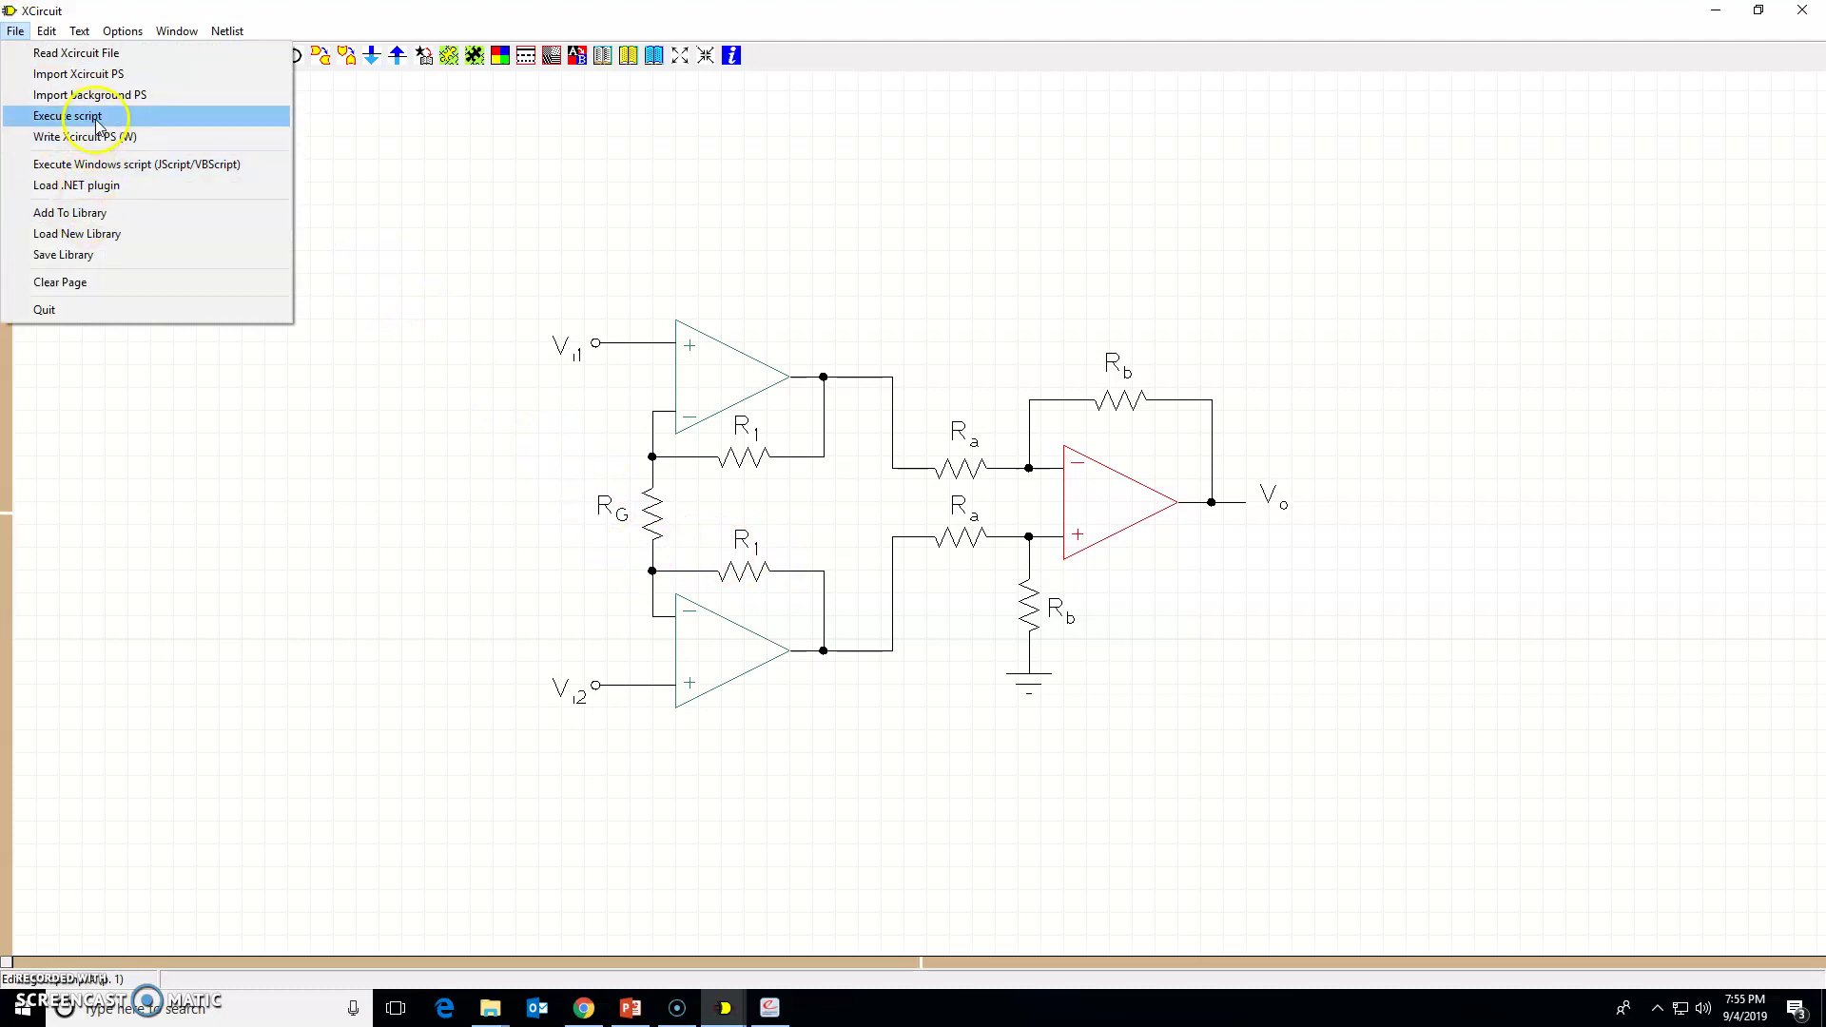
click(95, 135)
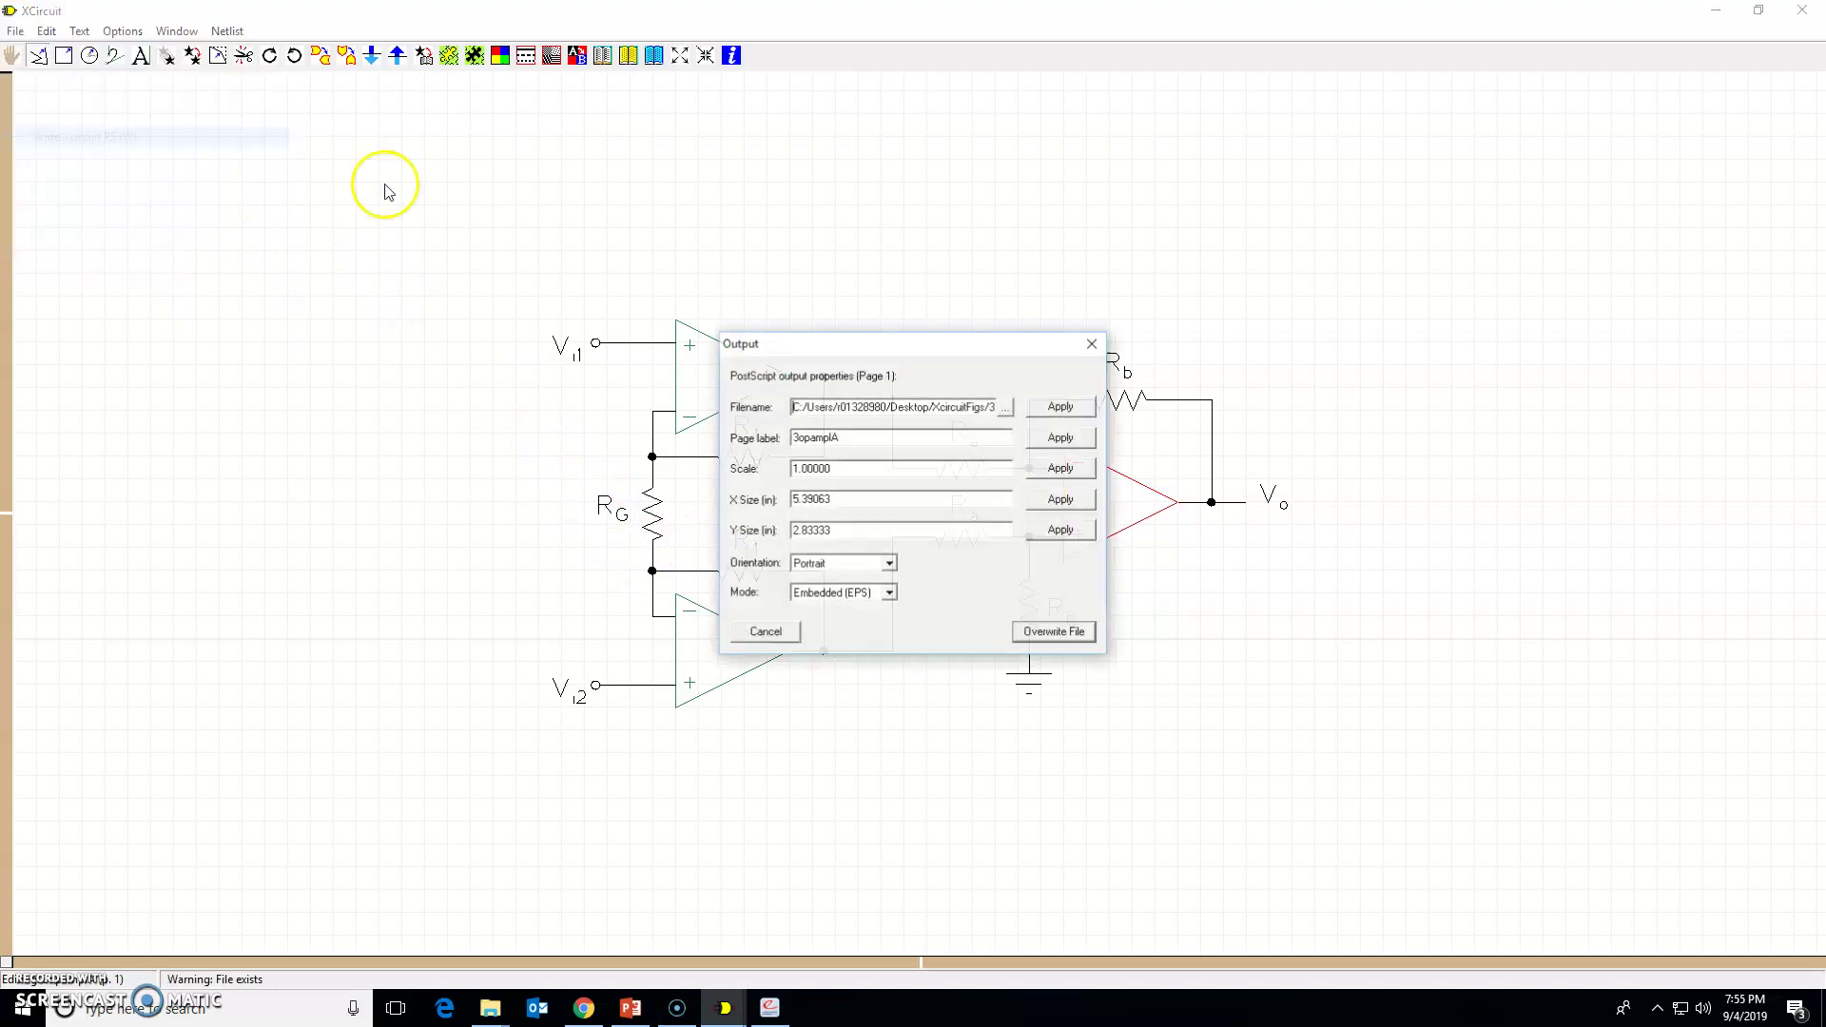
click(1063, 406)
click(1059, 436)
click(1063, 629)
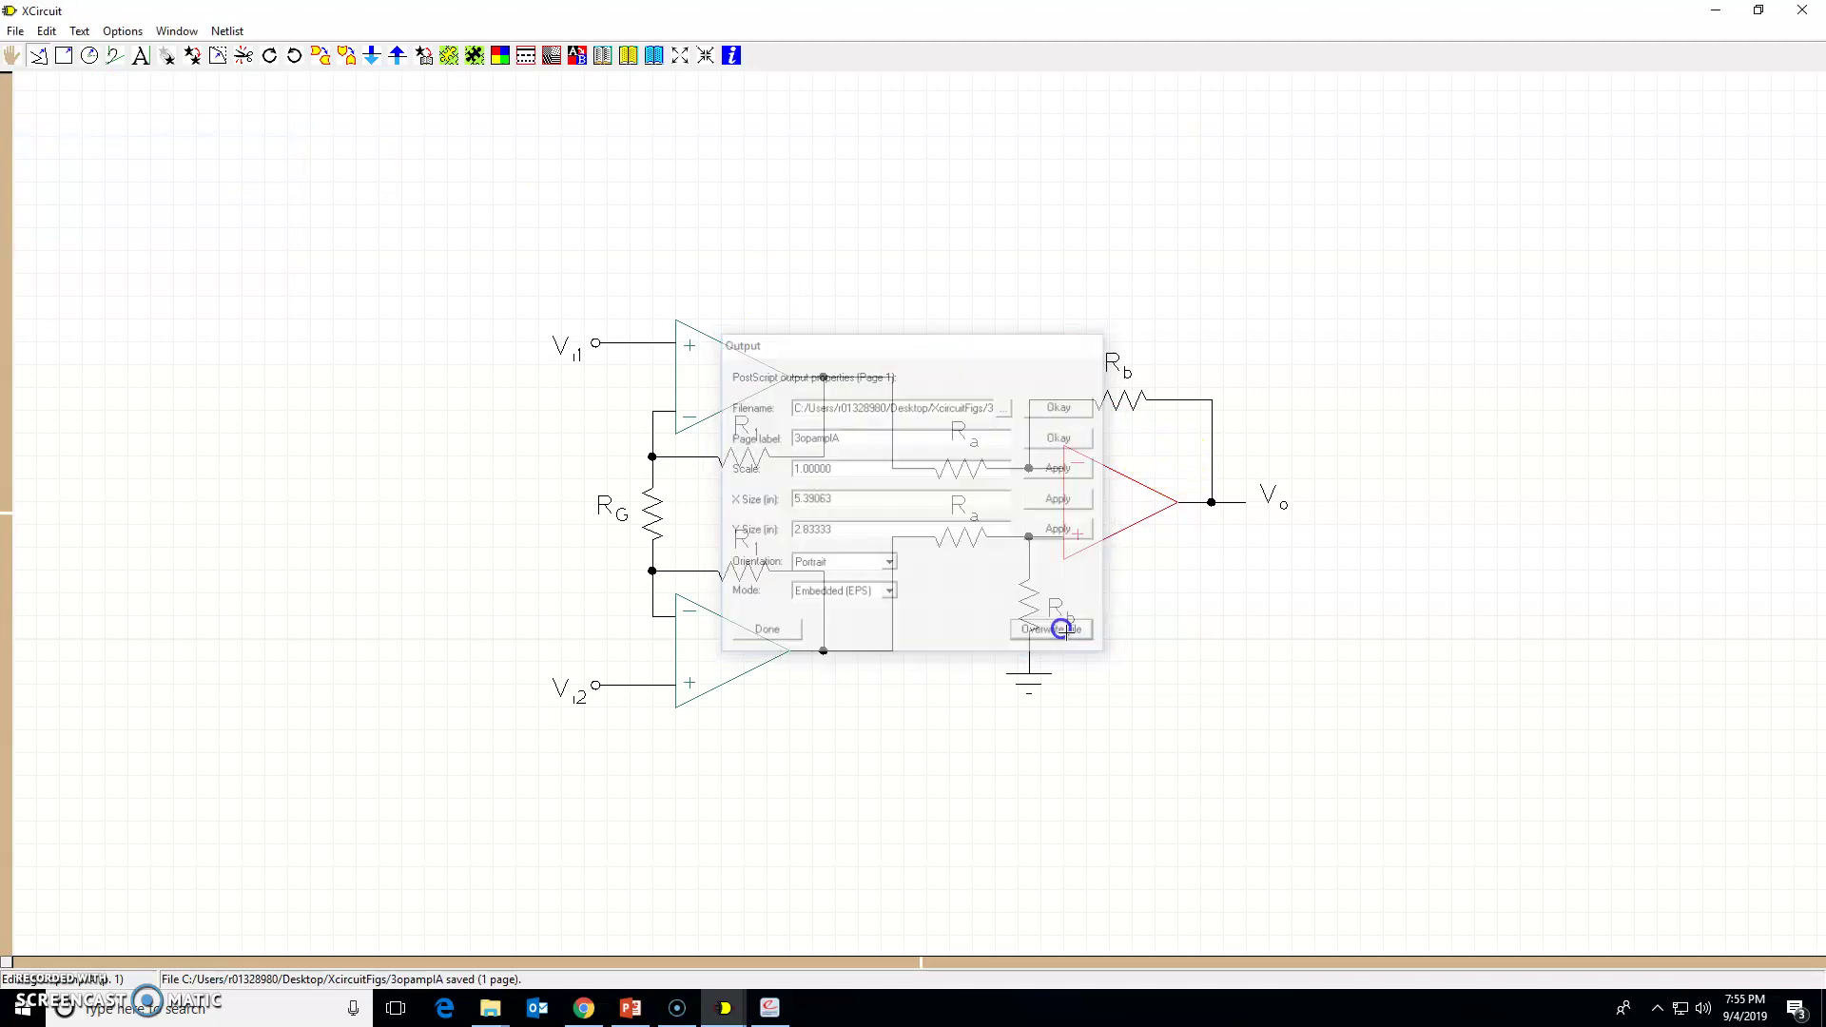
click(770, 1007)
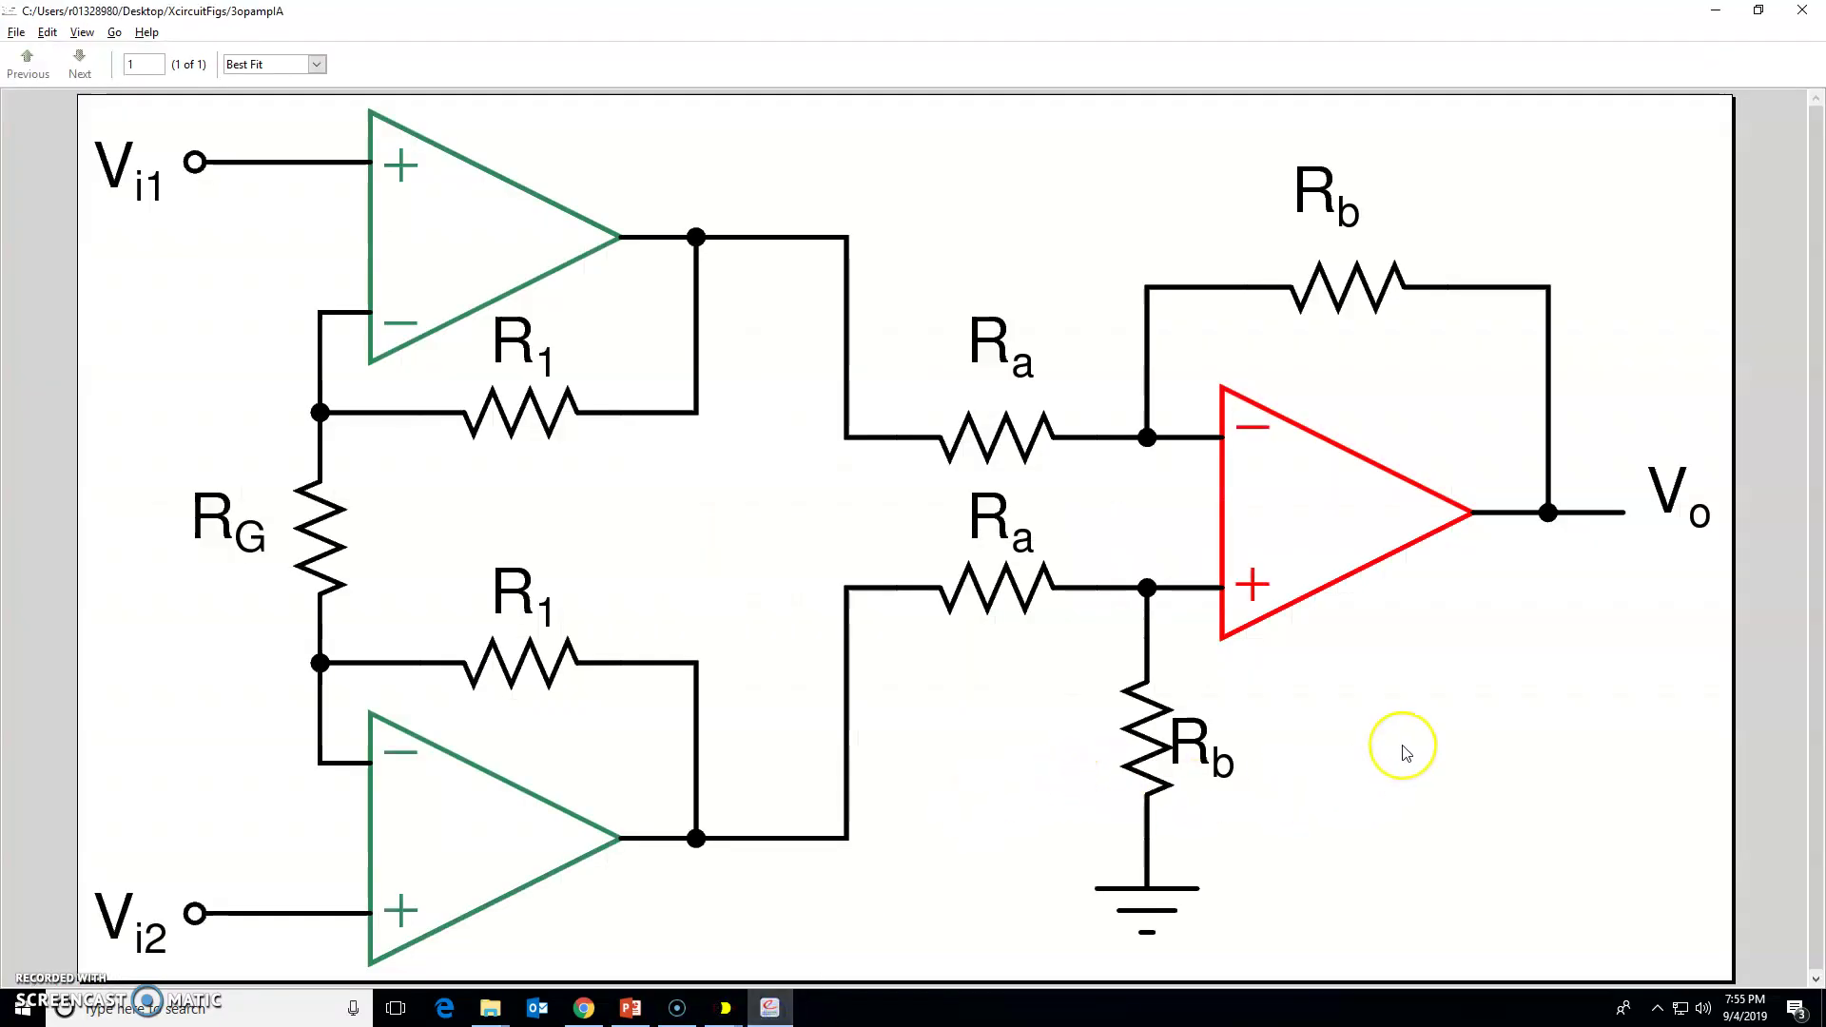
- Reload the 3opamplA document in Evince to show the moved Rb labels
click(1249, 747)
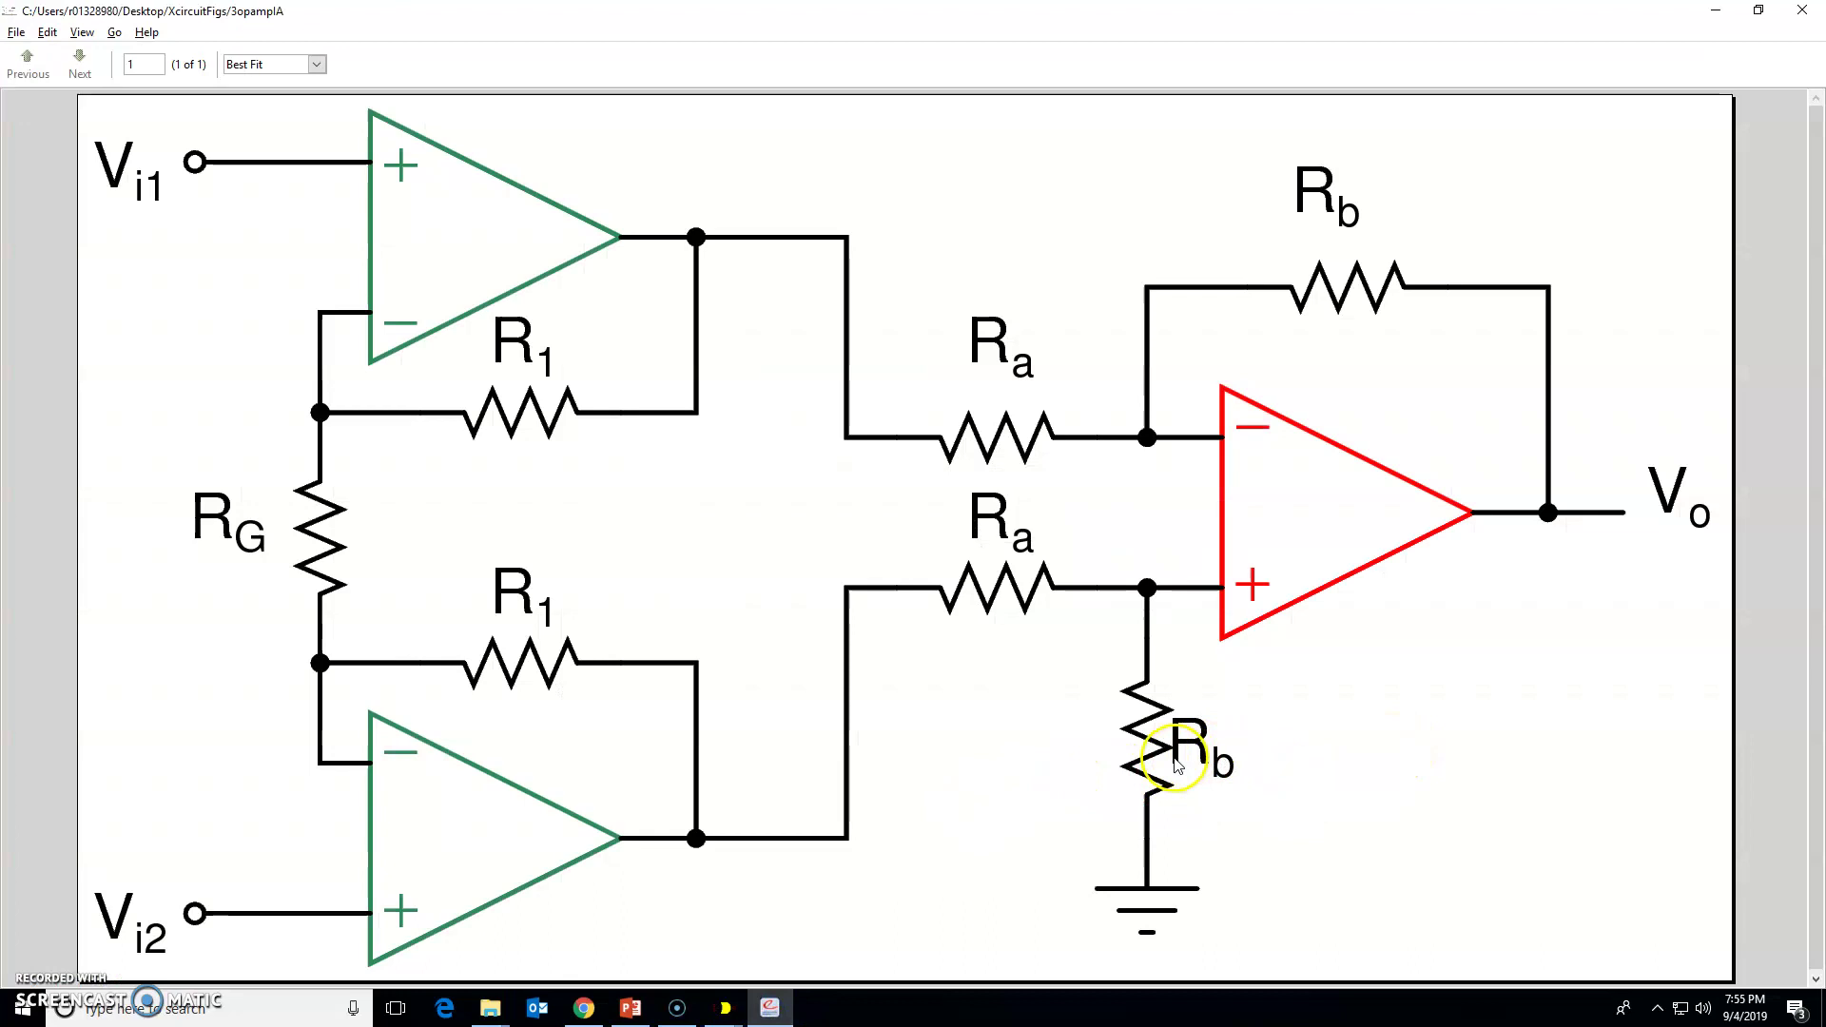
click(1329, 754)
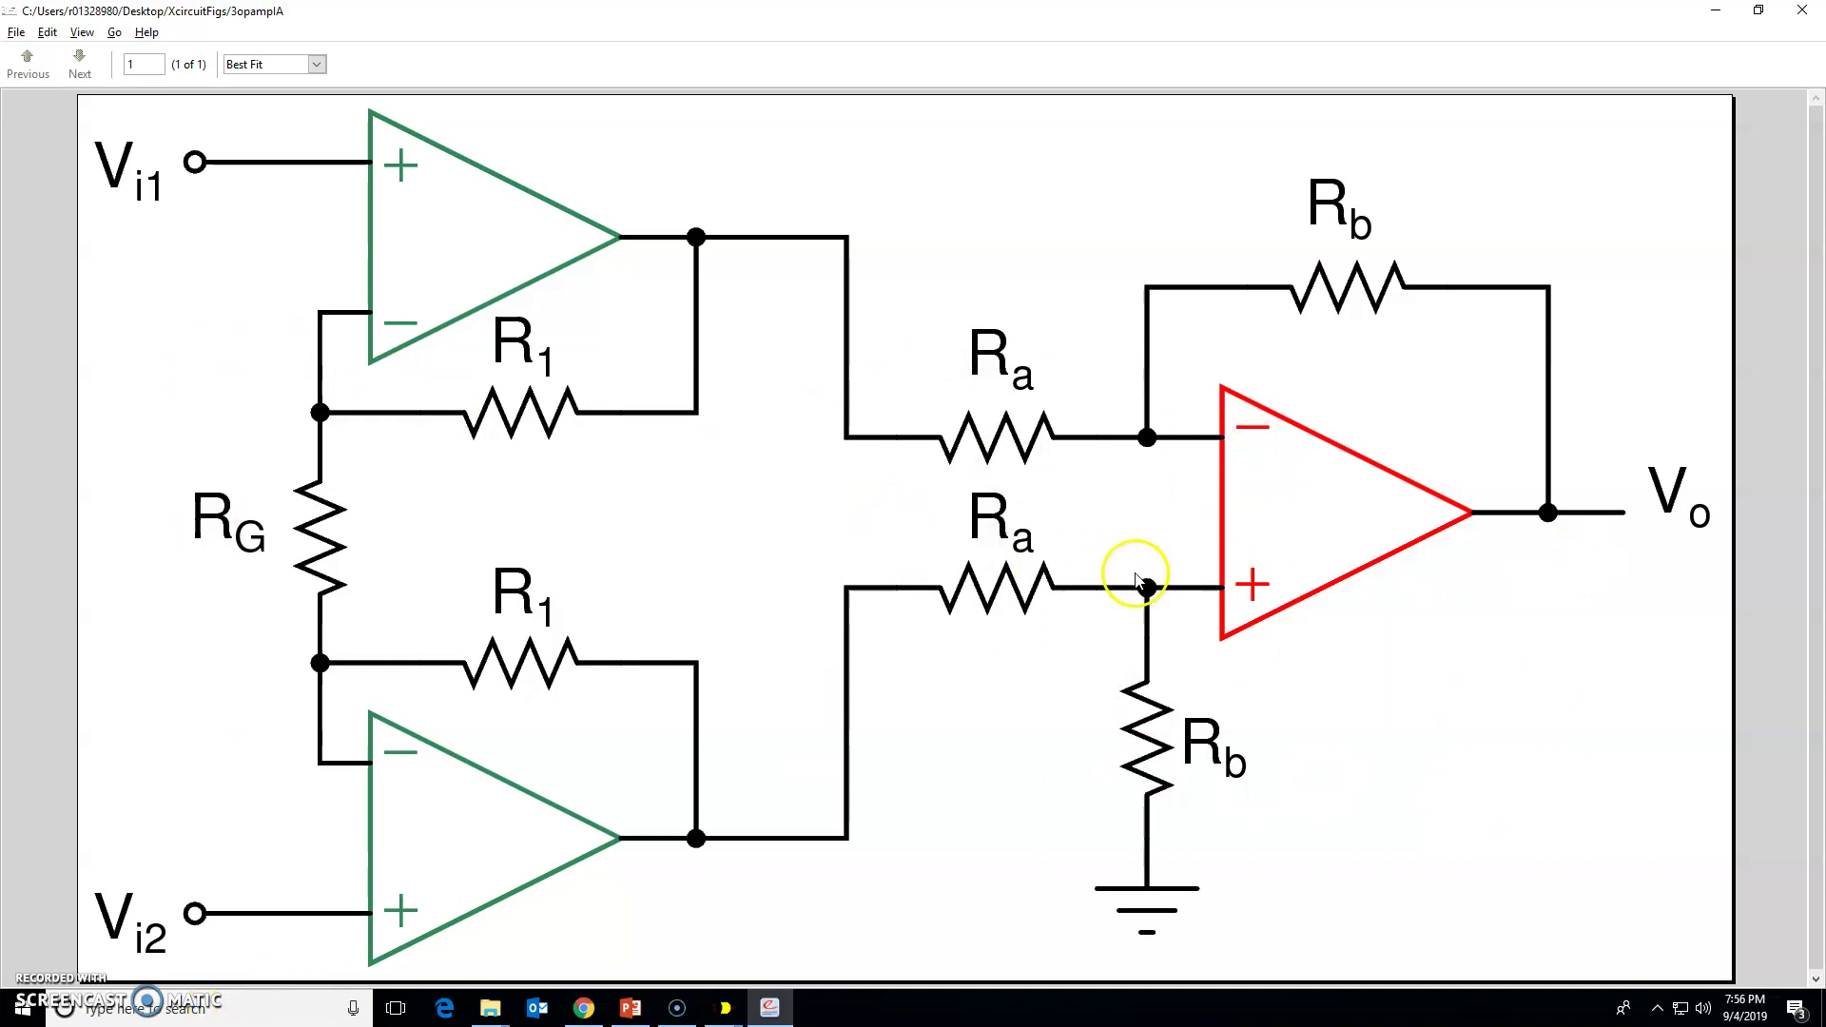
- Launch Snipping Tool and snip the amplifier schematic area shown in the Evince viewer
click(217, 1012)
text(sn)
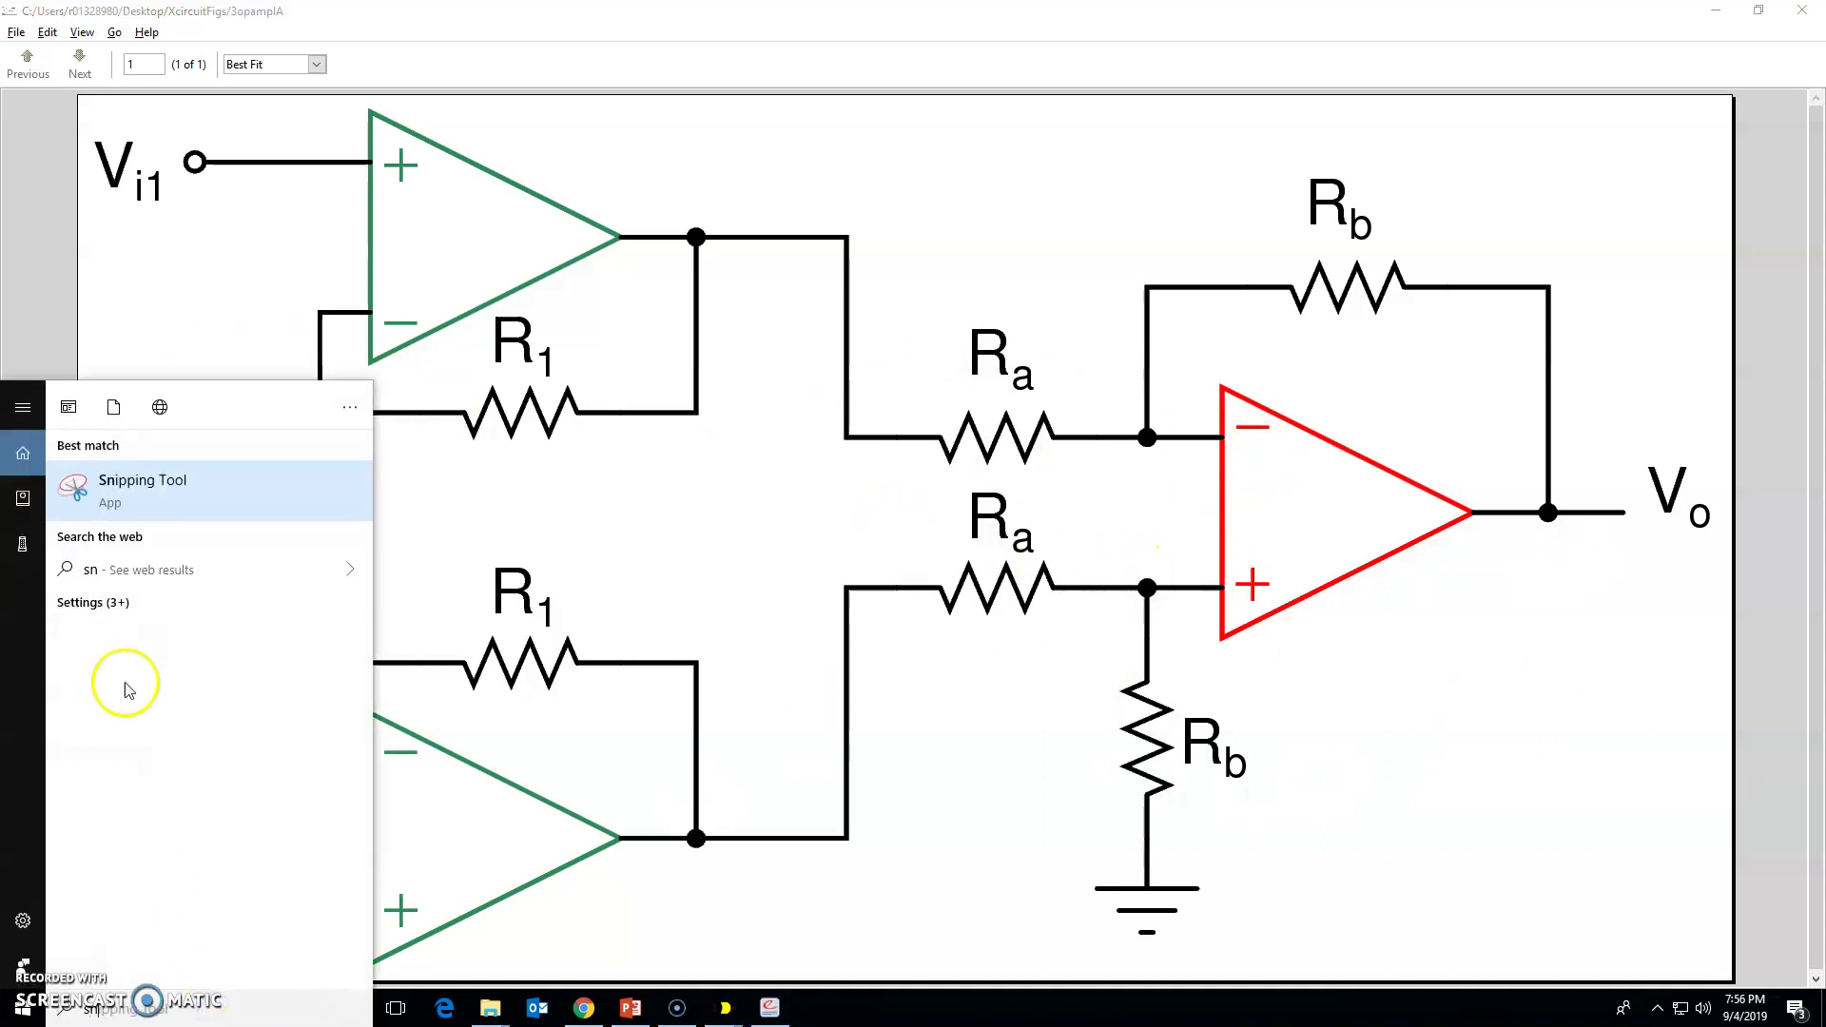
click(143, 481)
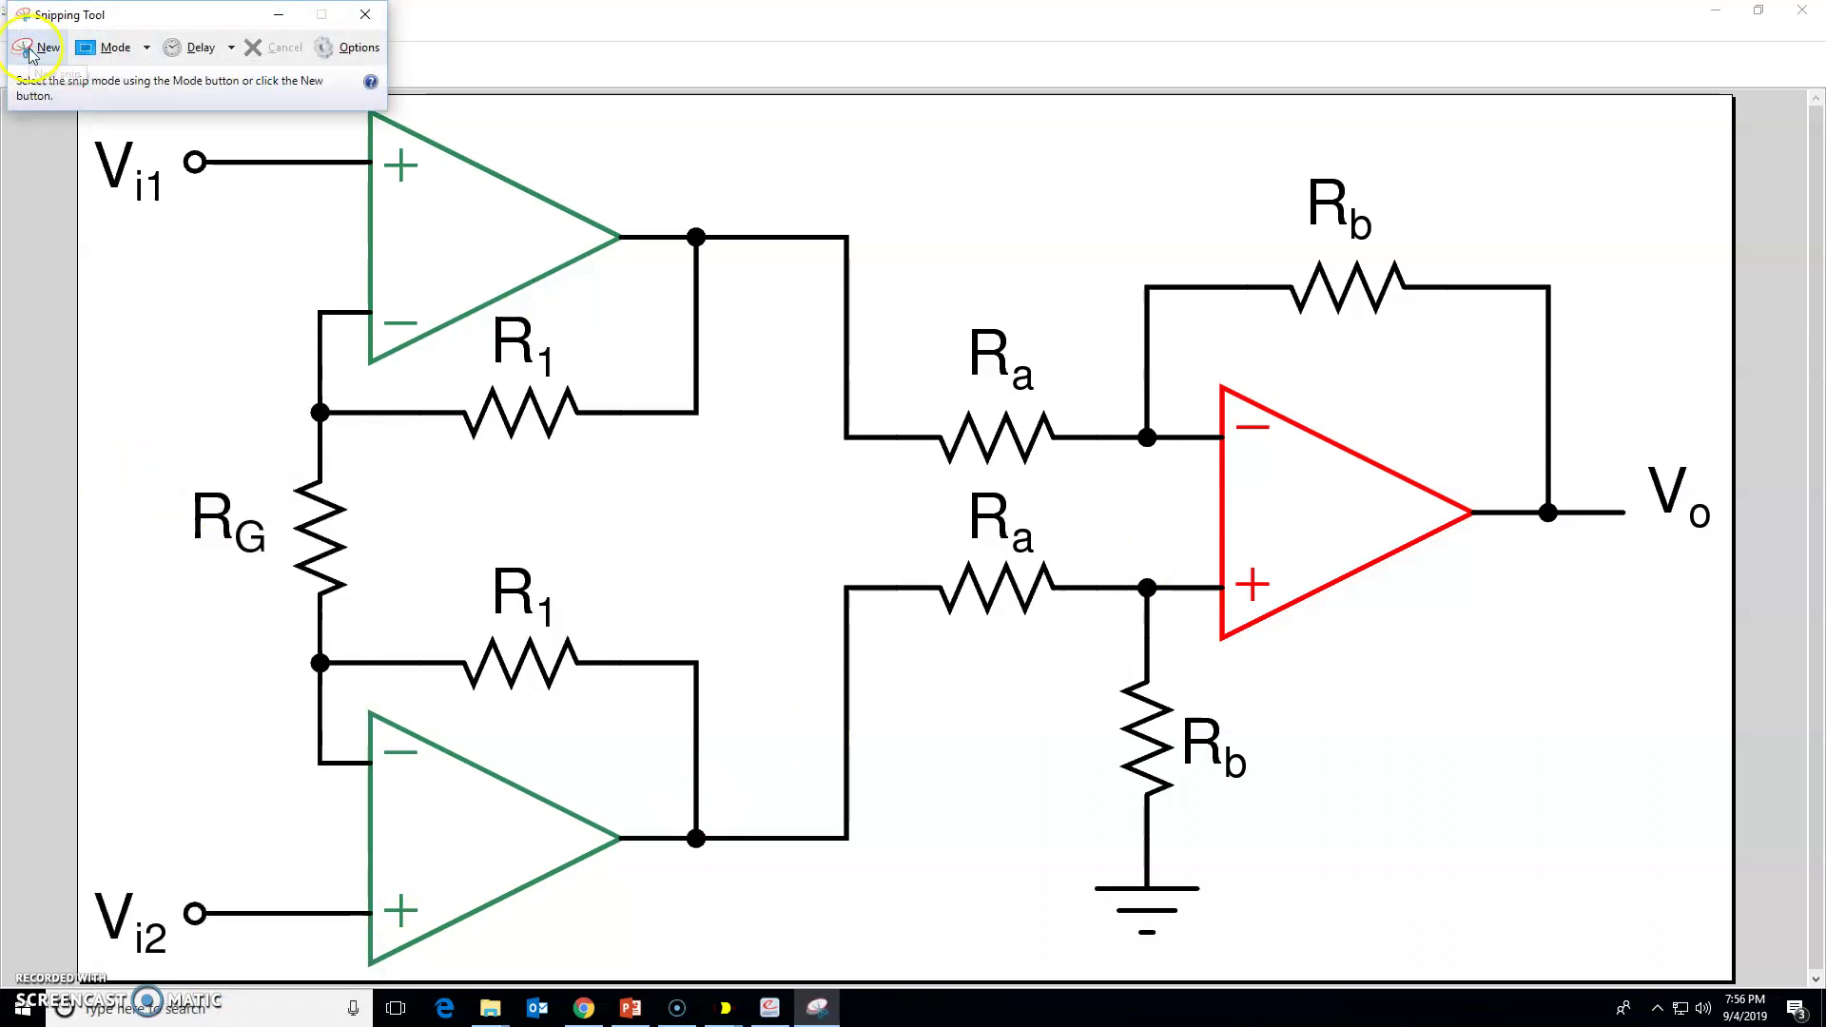
click(31, 49)
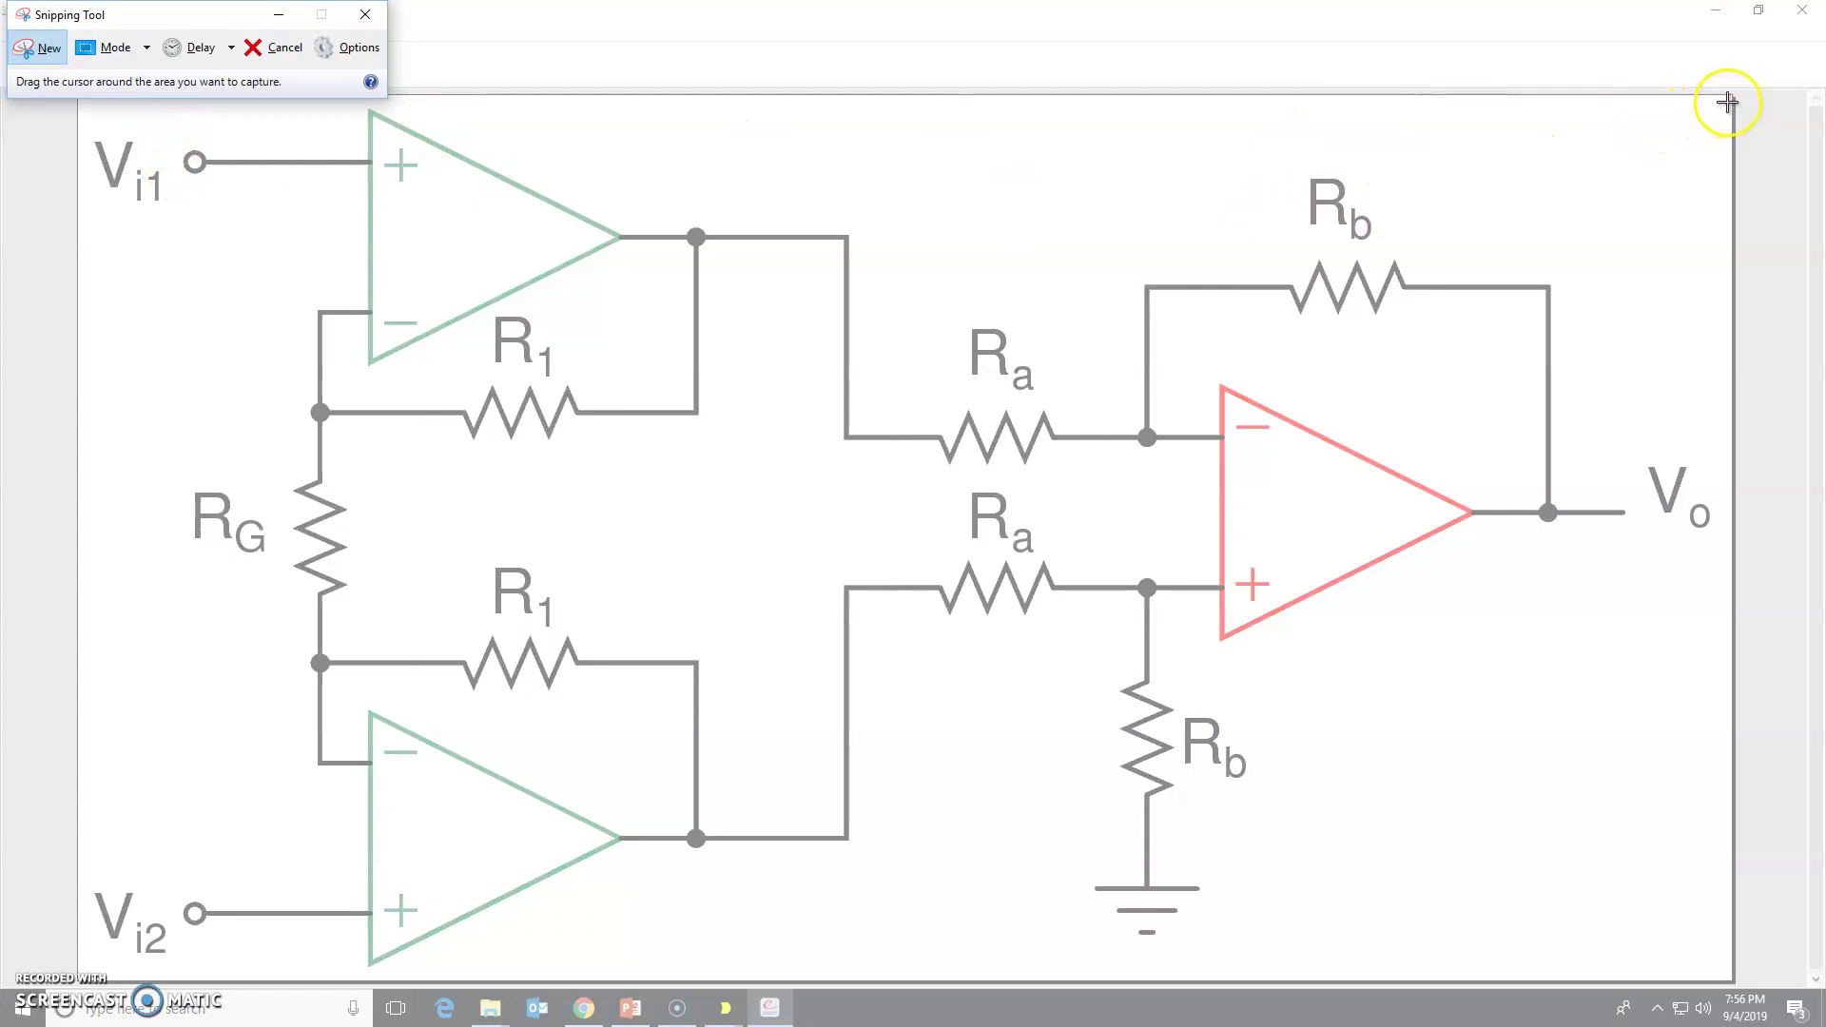
drag(1727, 101, 84, 973)
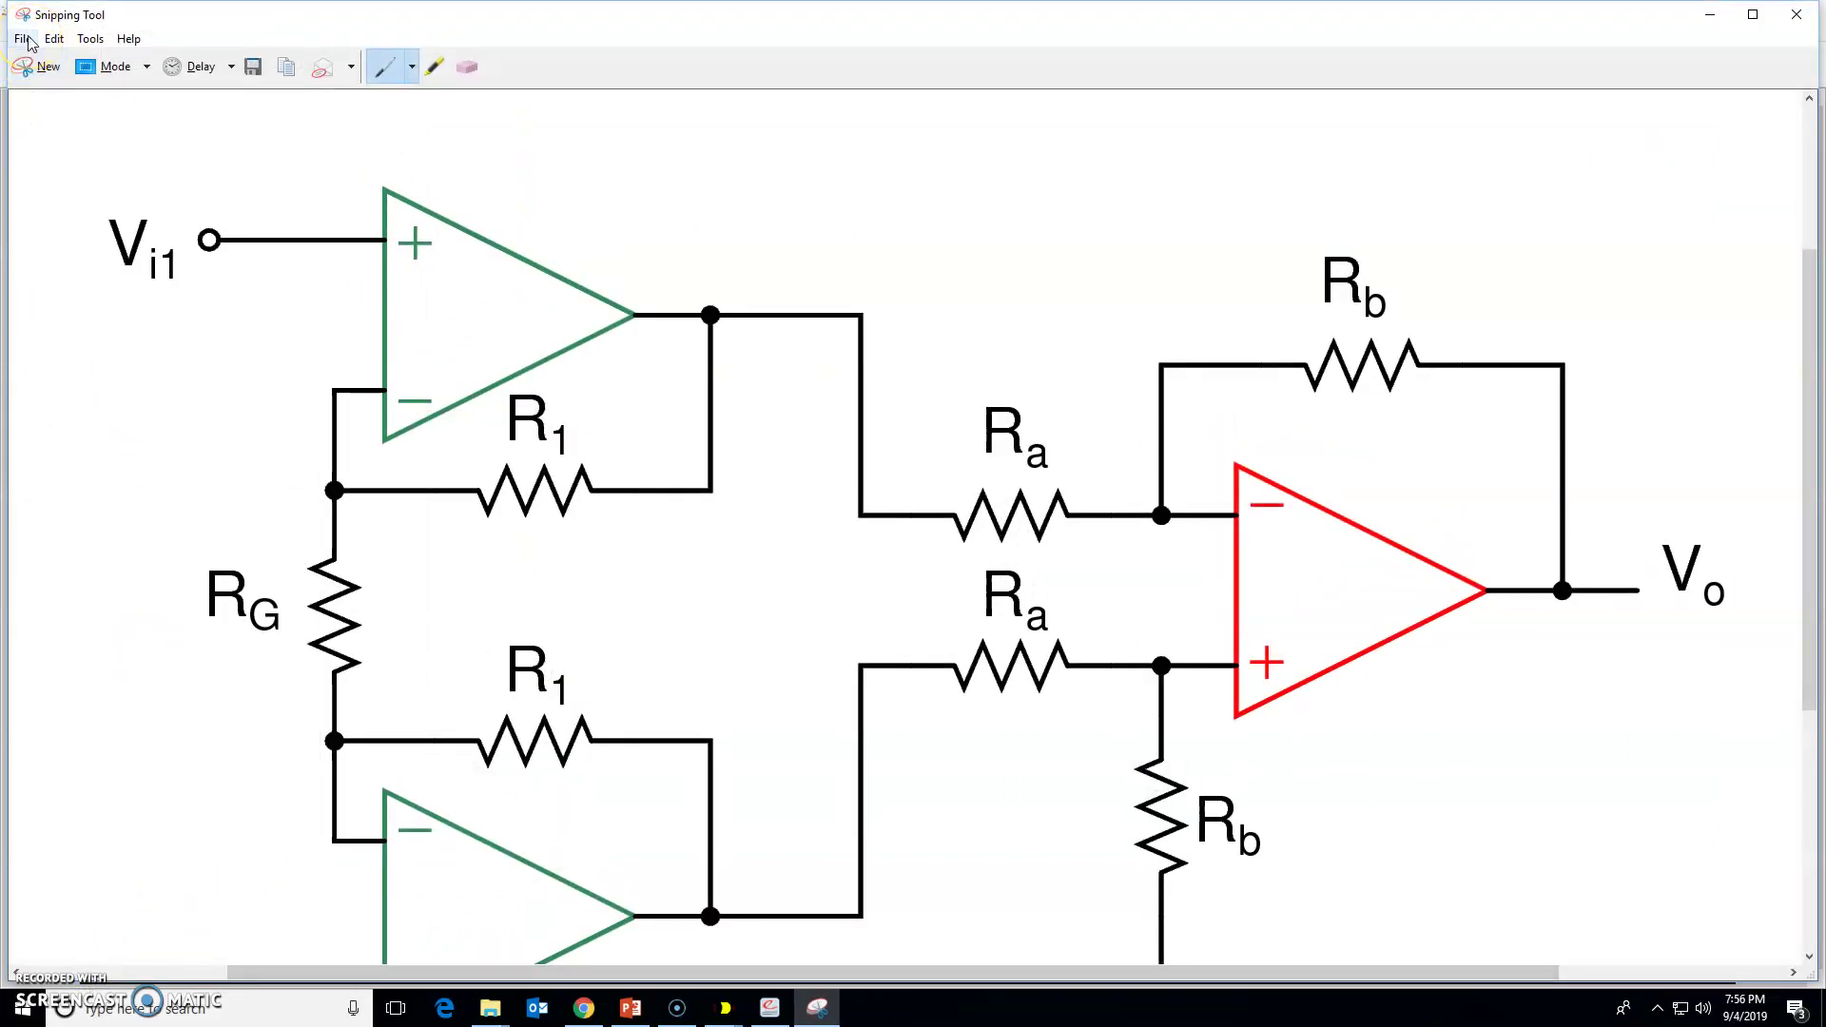
click(225, 974)
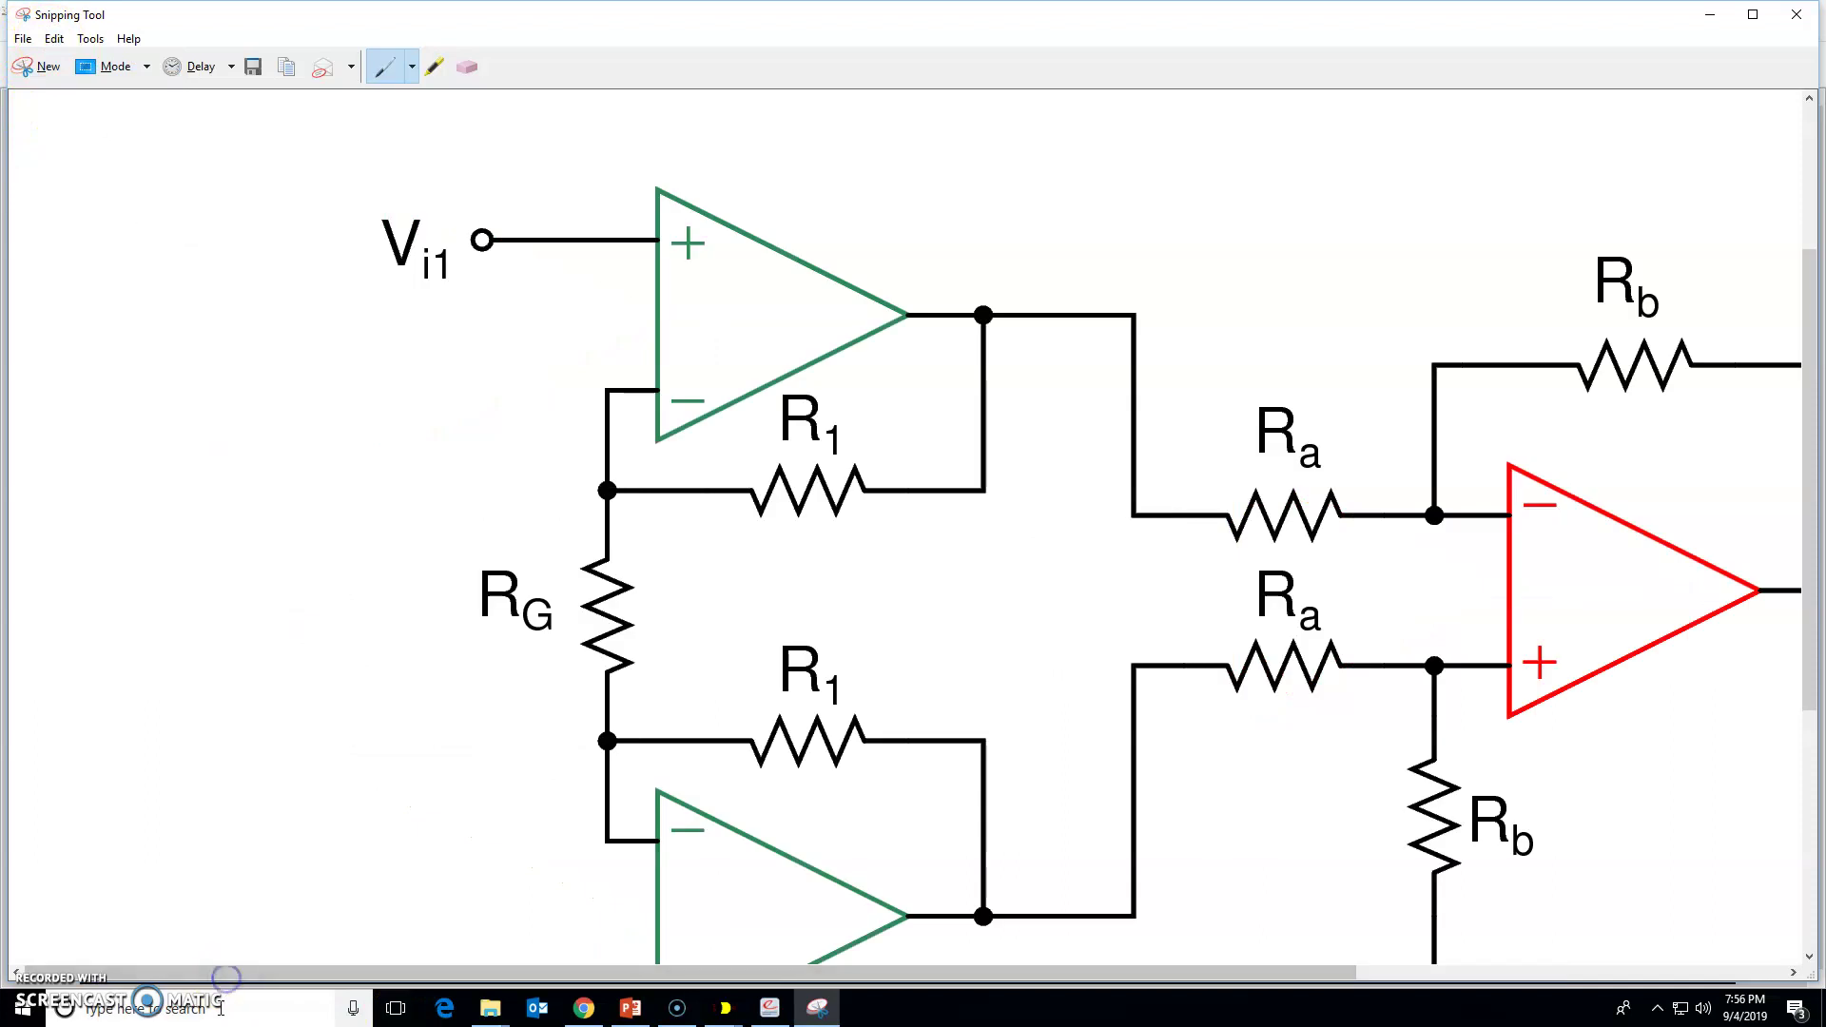
- Start Word 2016 with a new blank document
click(220, 1008)
text(wo)
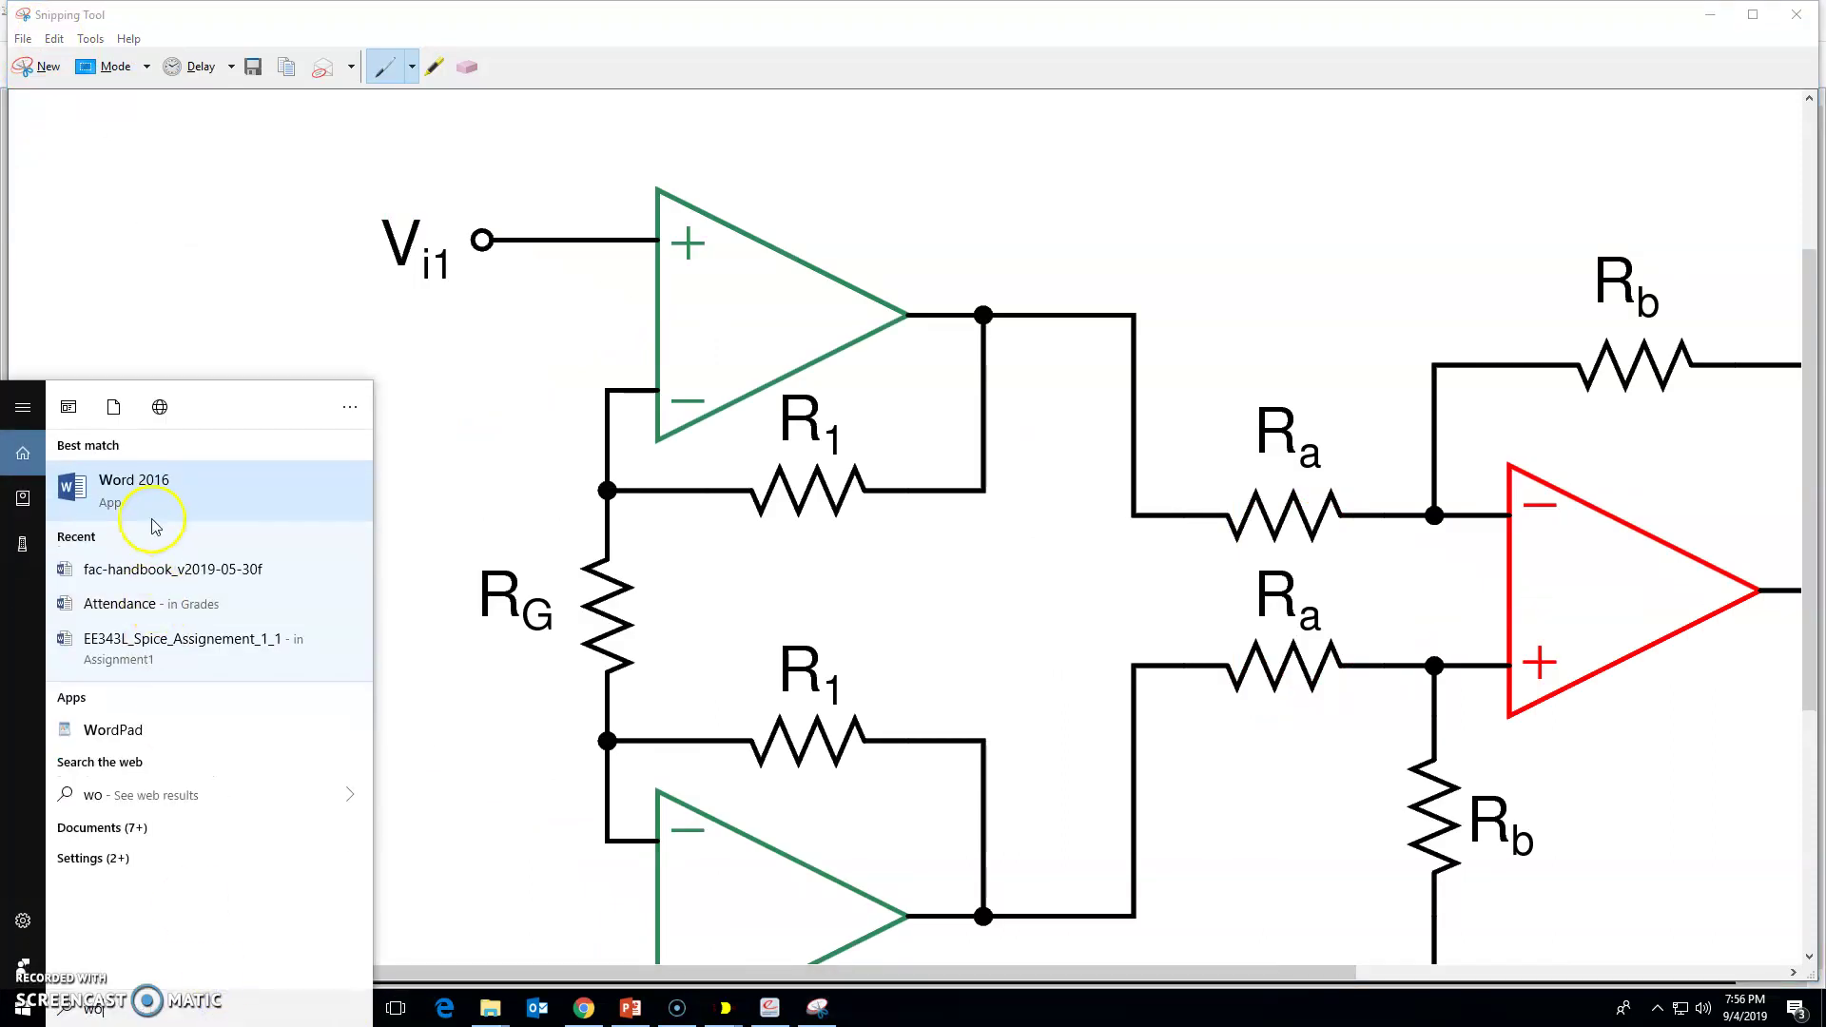
click(171, 508)
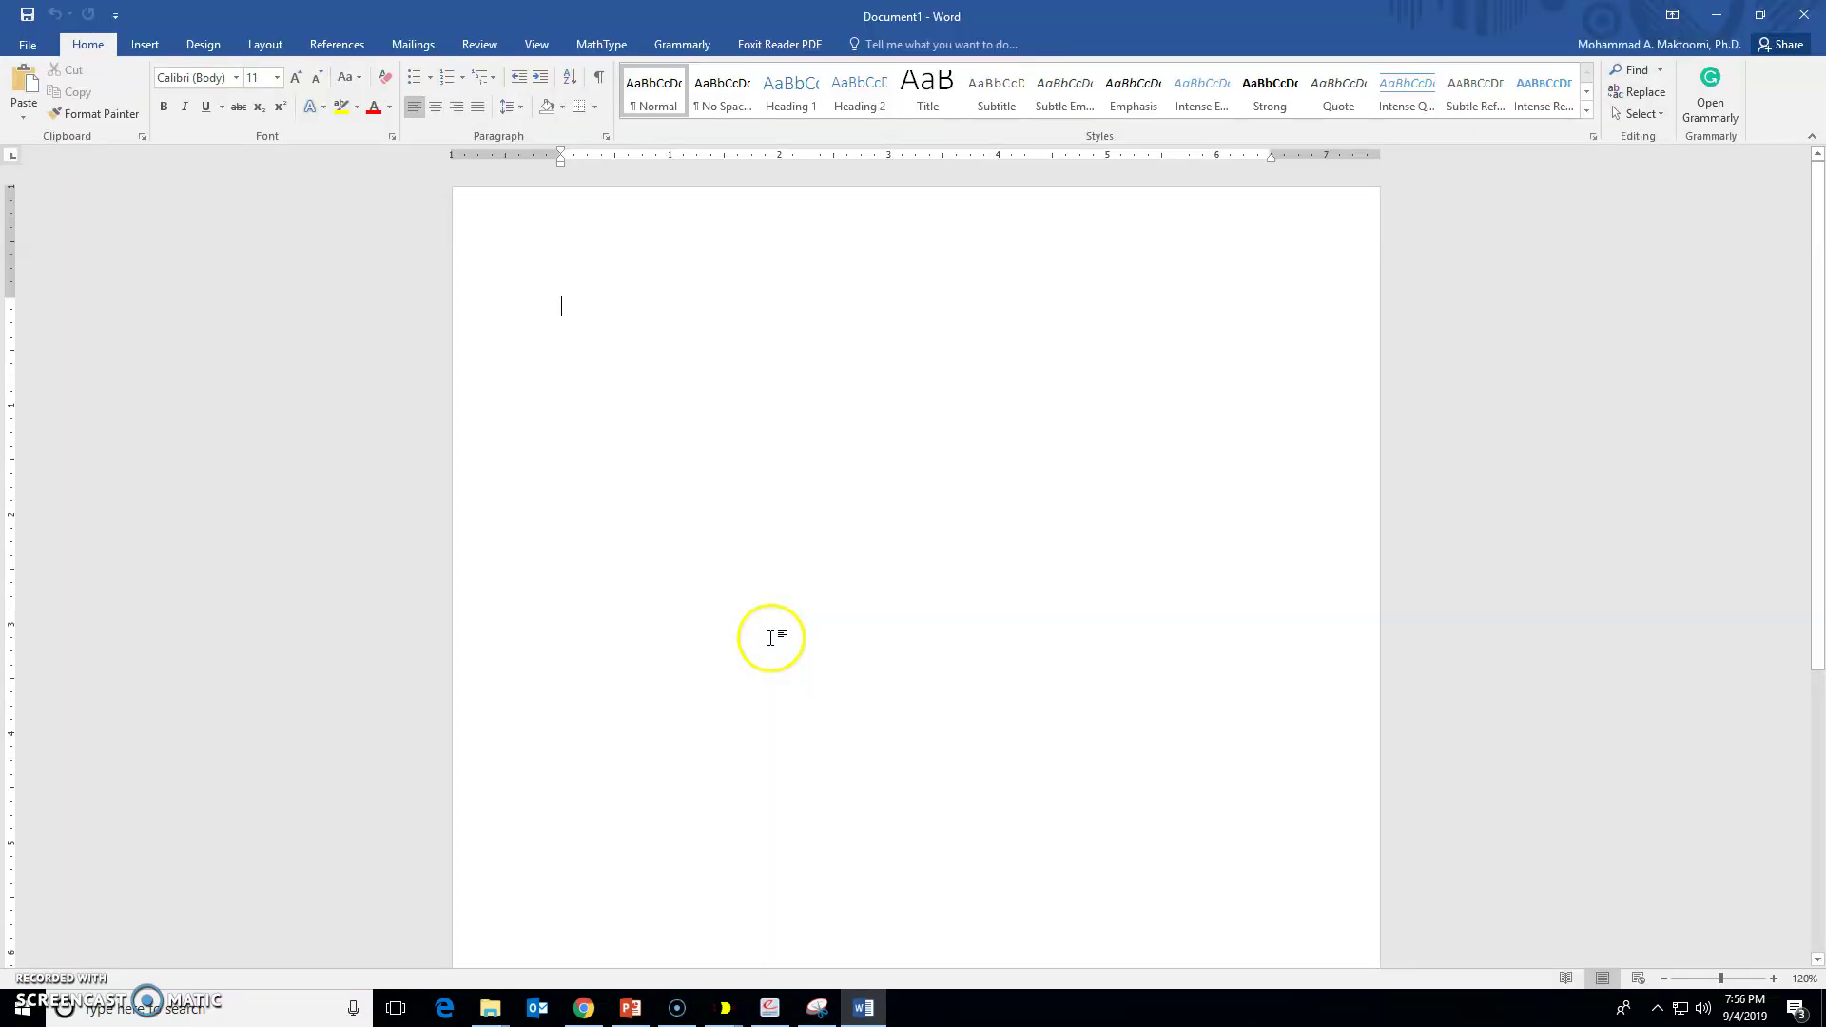
- Paste the schematic snip and shrink the picture to about half size
key(ctrl+v)
click(1165, 433)
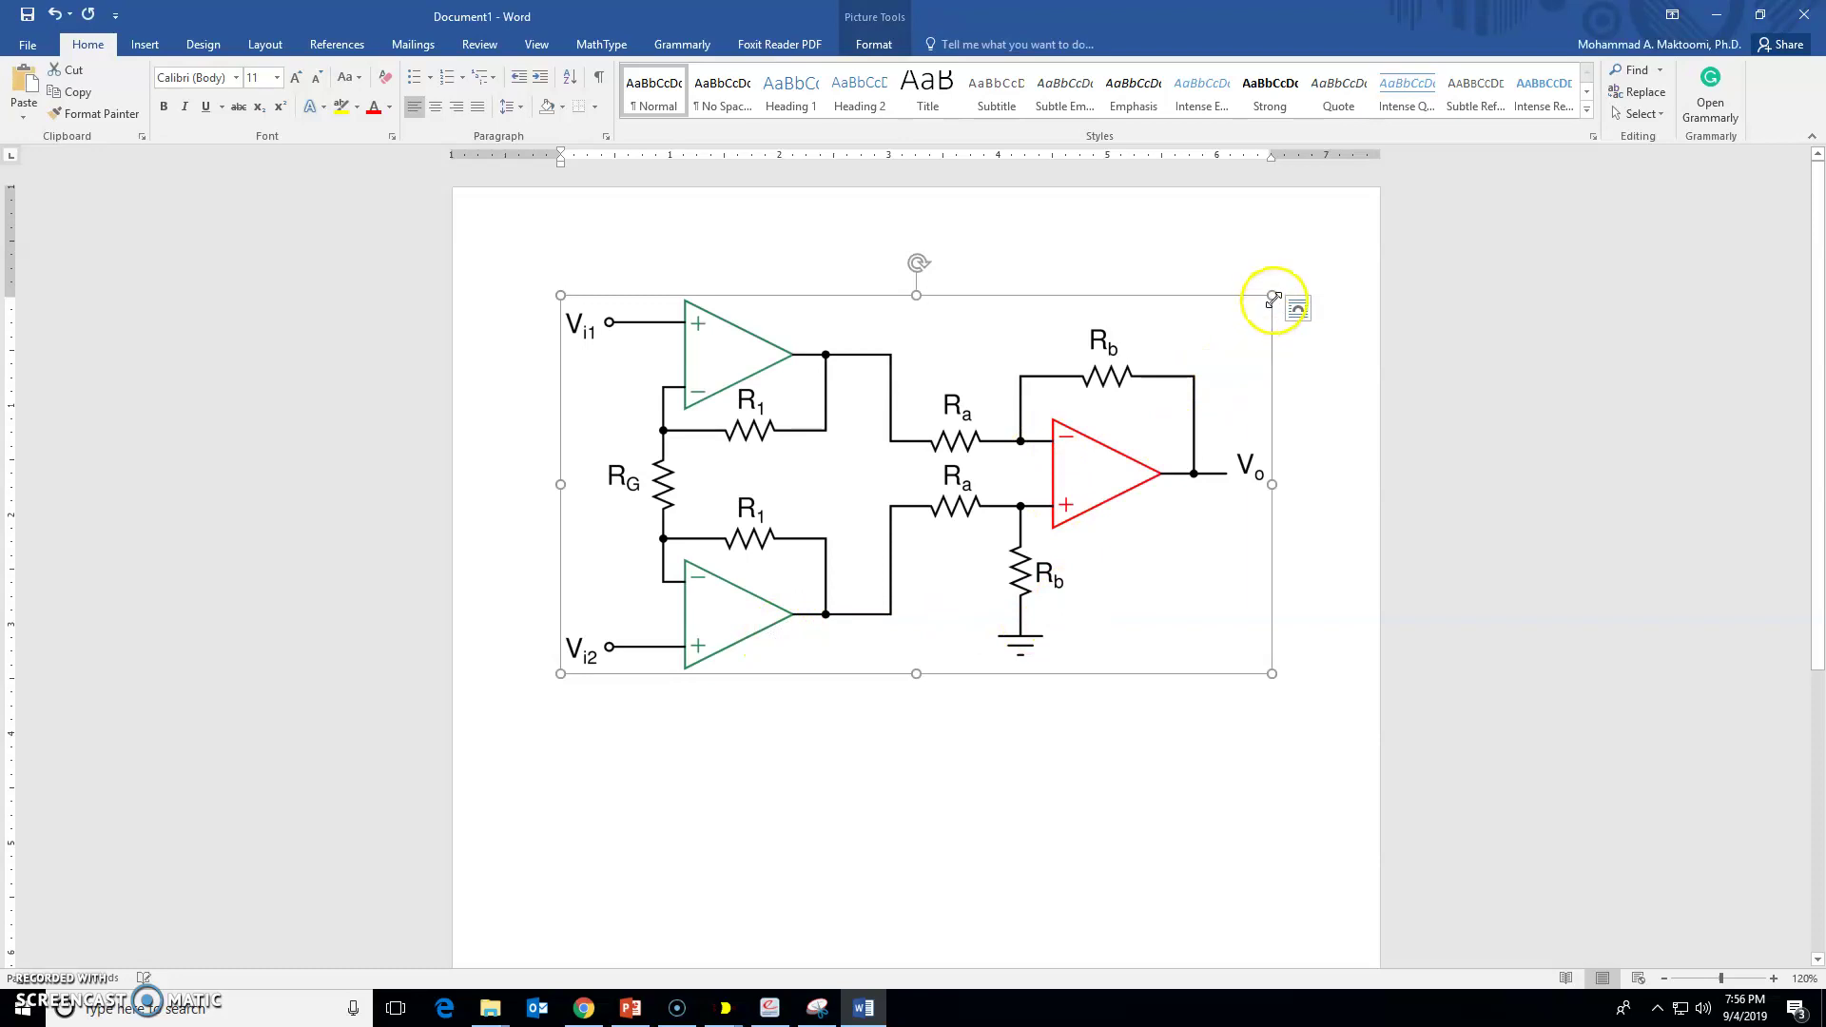
drag(1274, 299, 802, 589)
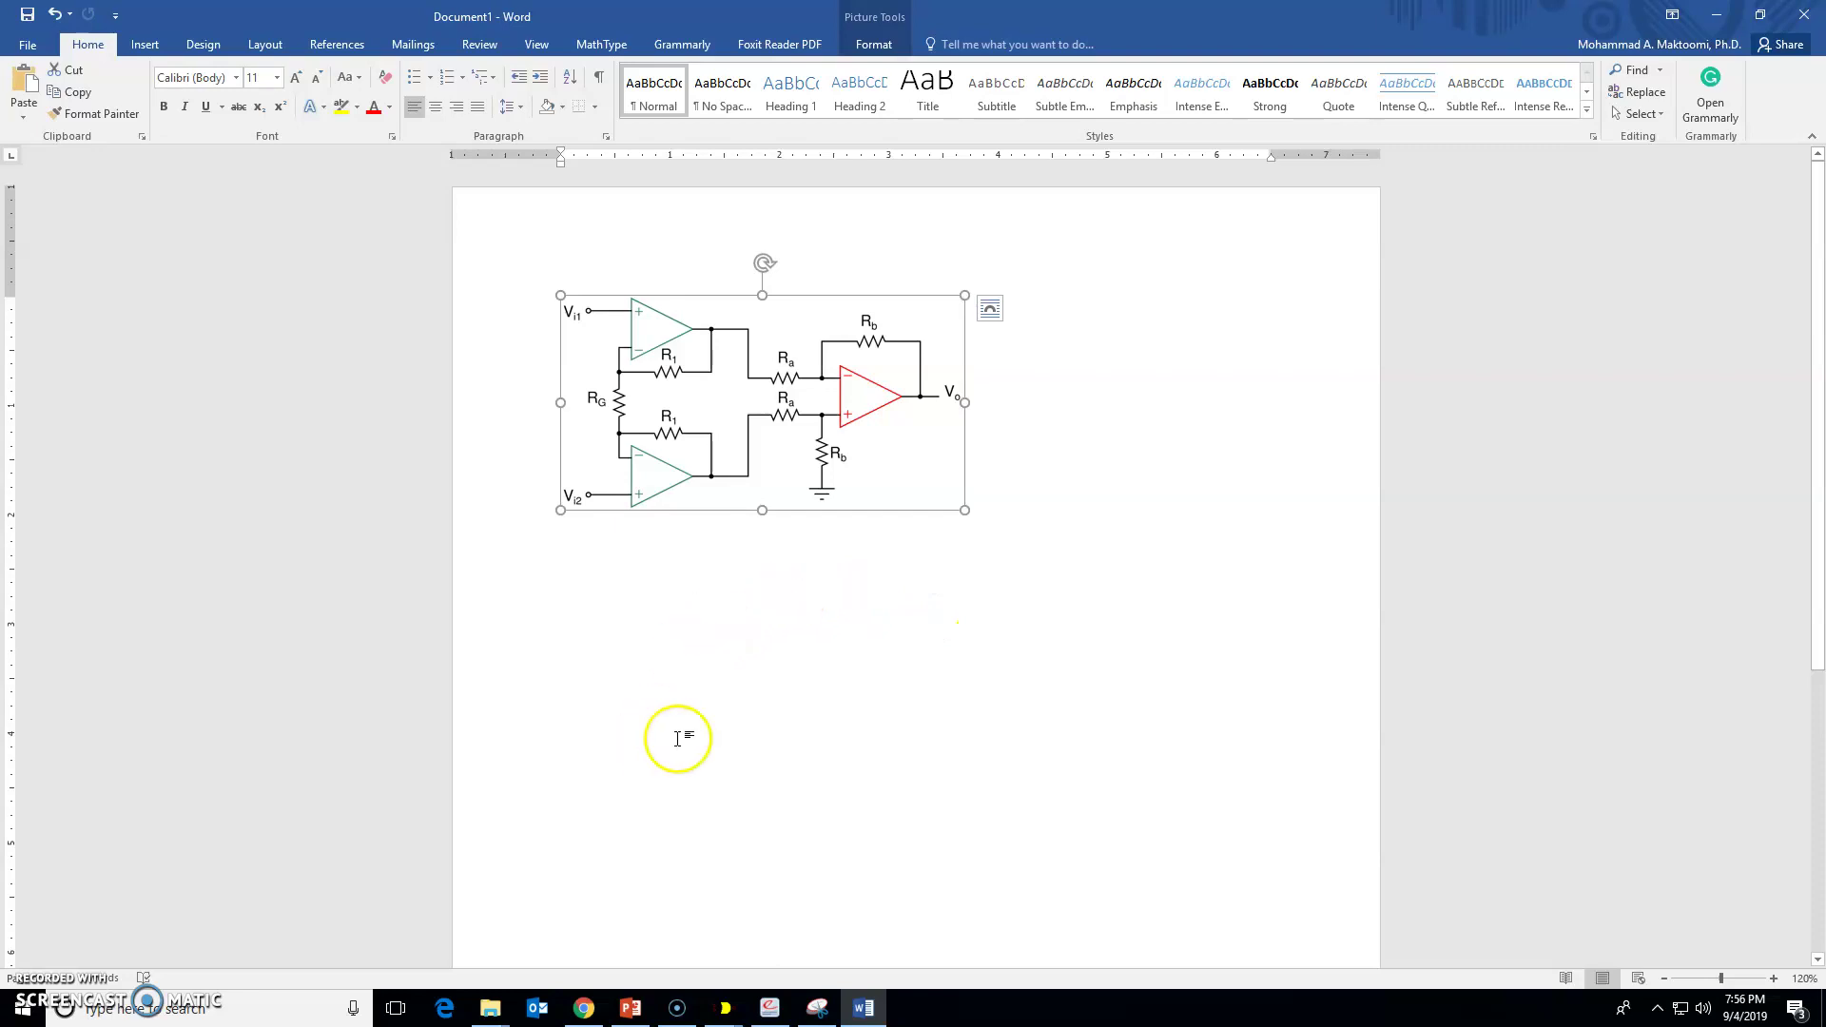
click(726, 1010)
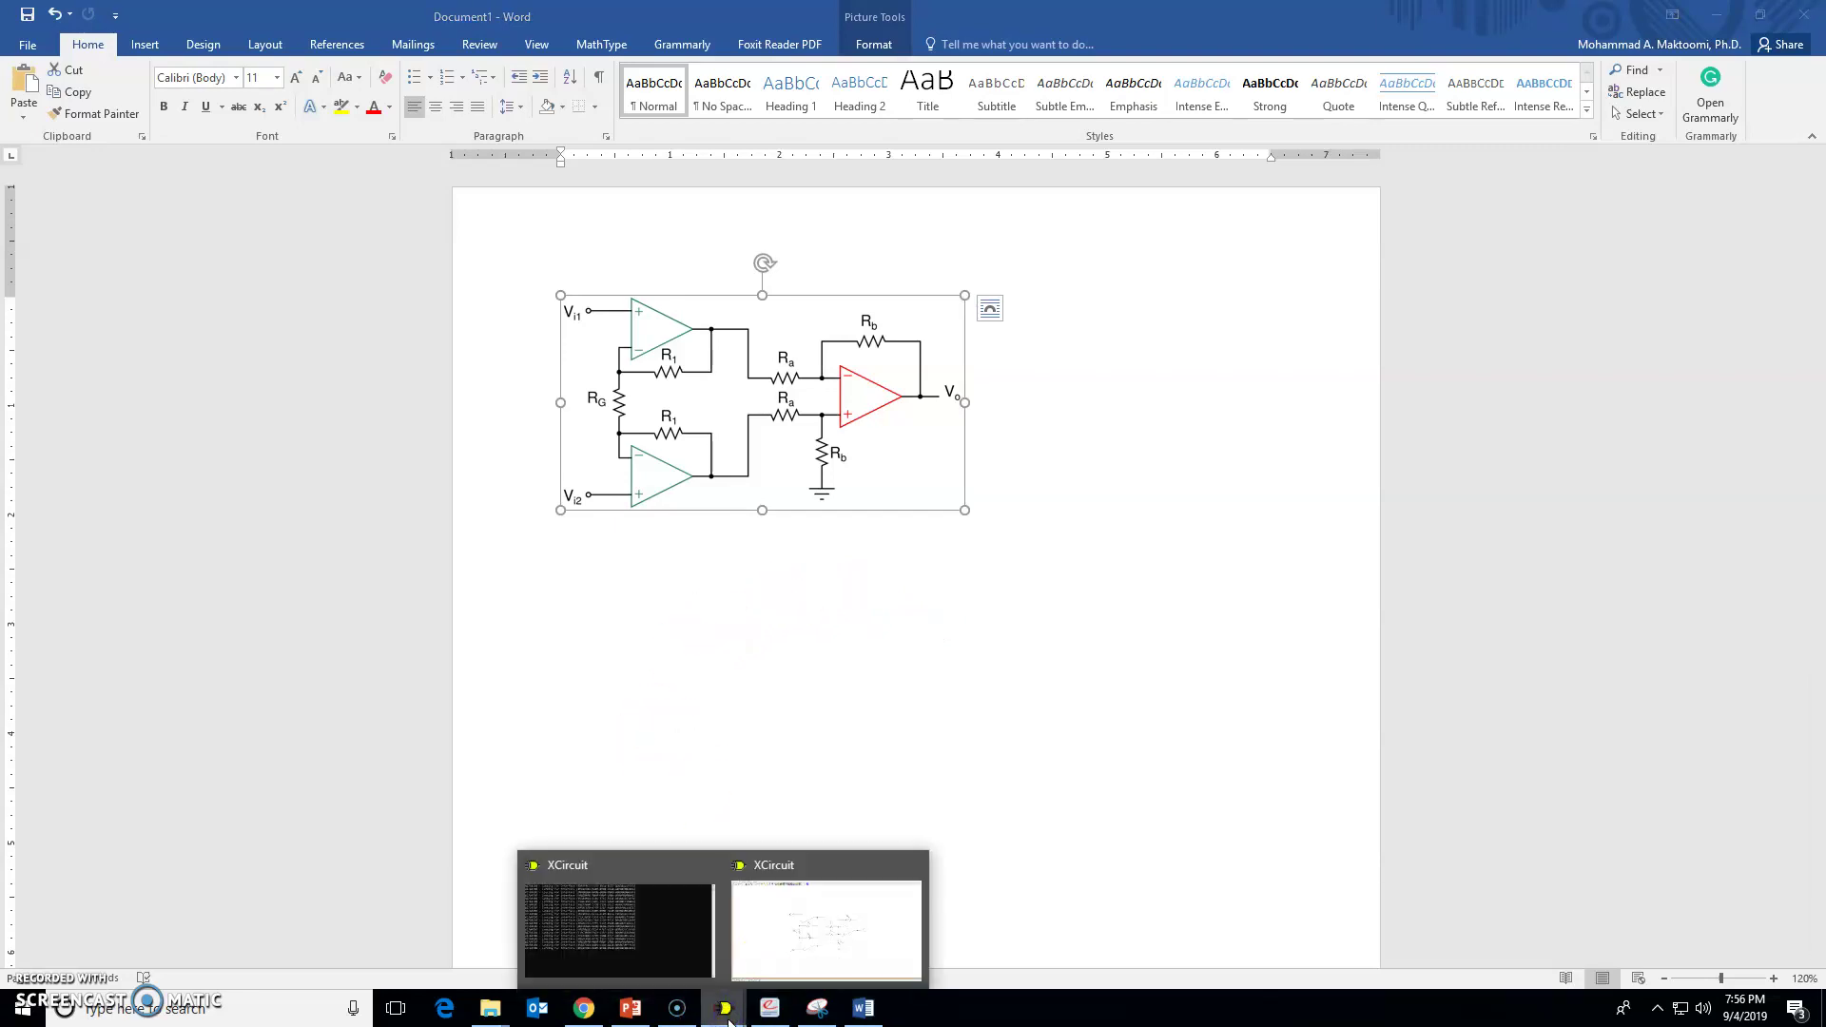
- Select the 3opamplA PostScript file in the XcircuitFigs folder window
click(826, 927)
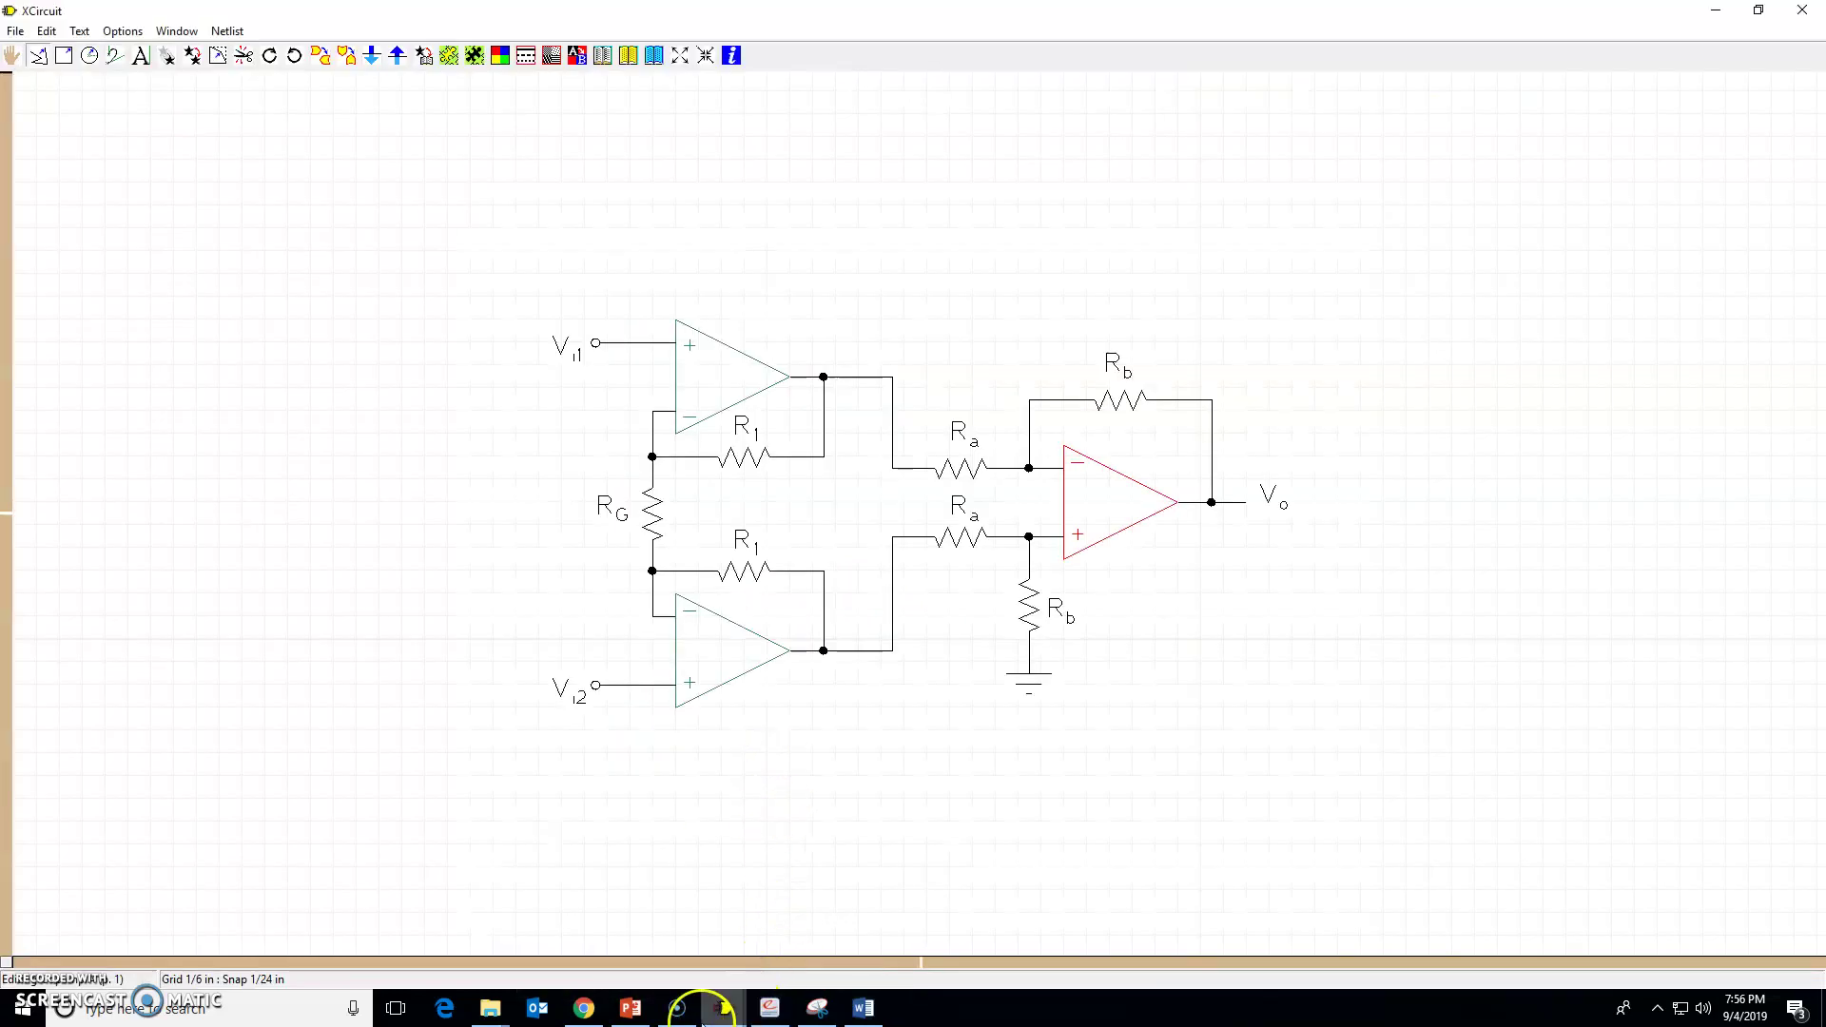
click(490, 1009)
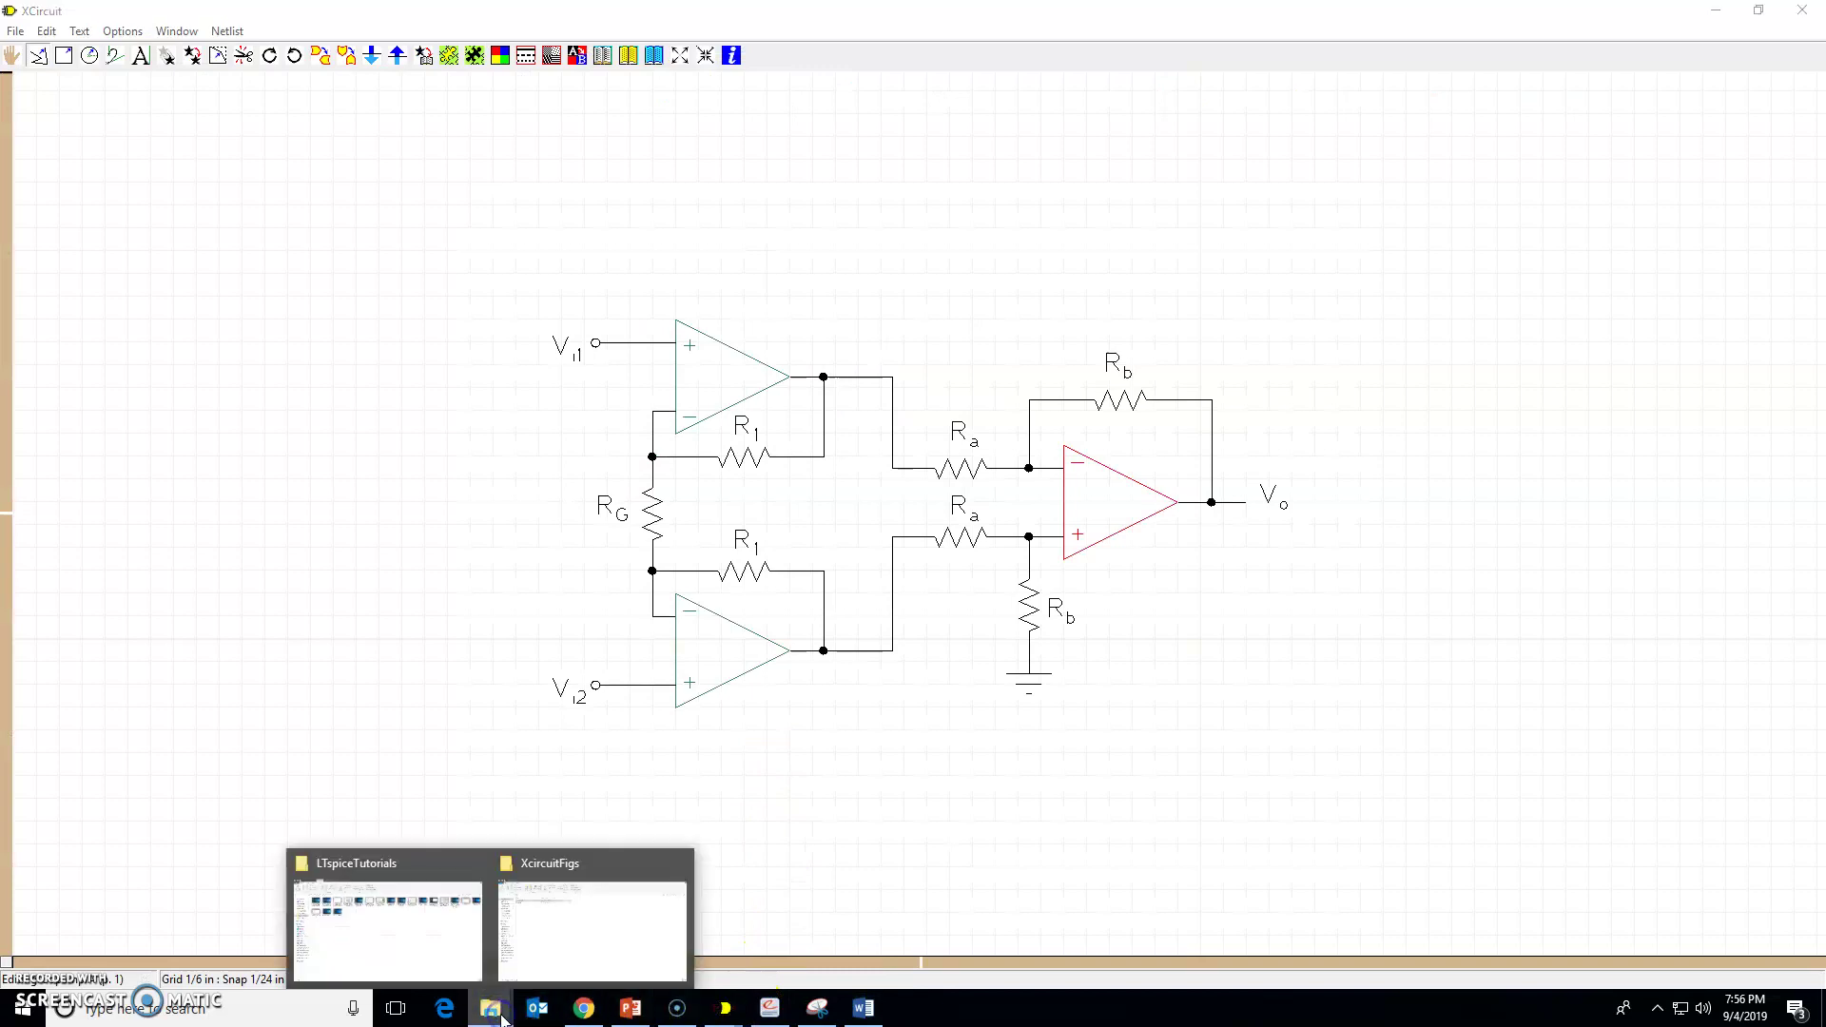
click(571, 954)
click(234, 211)
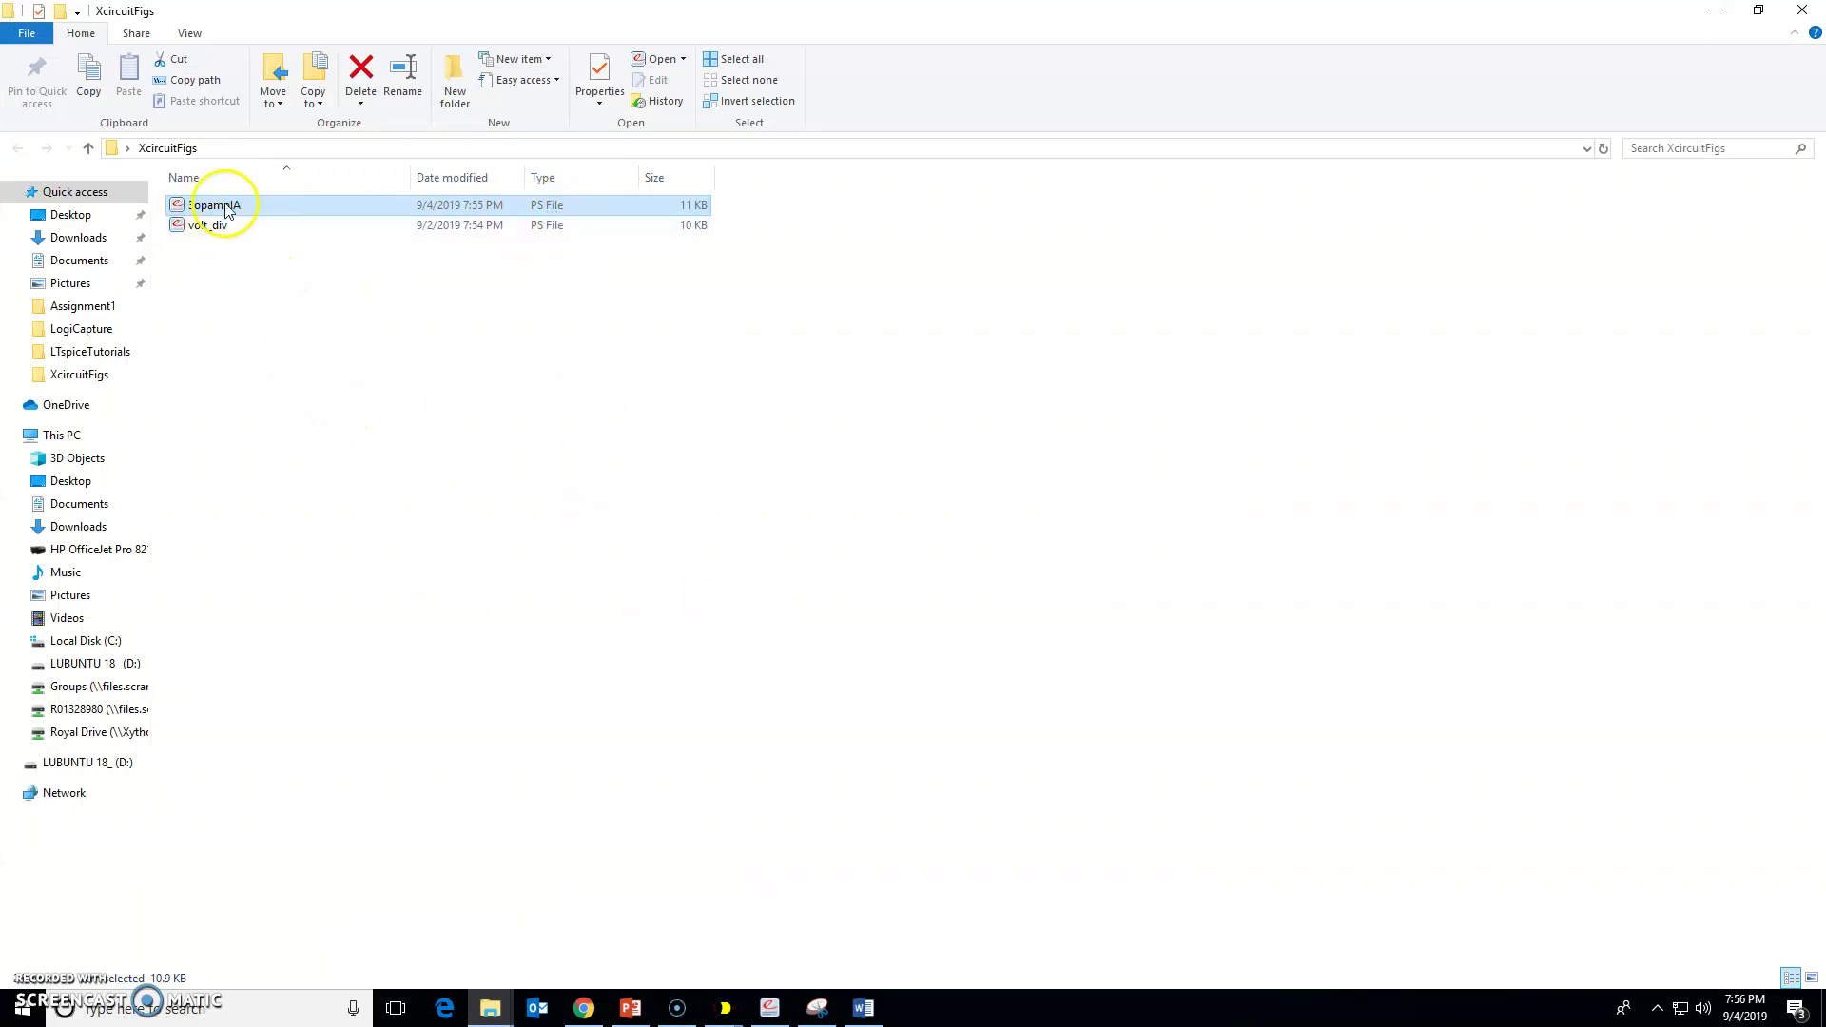
click(586, 1010)
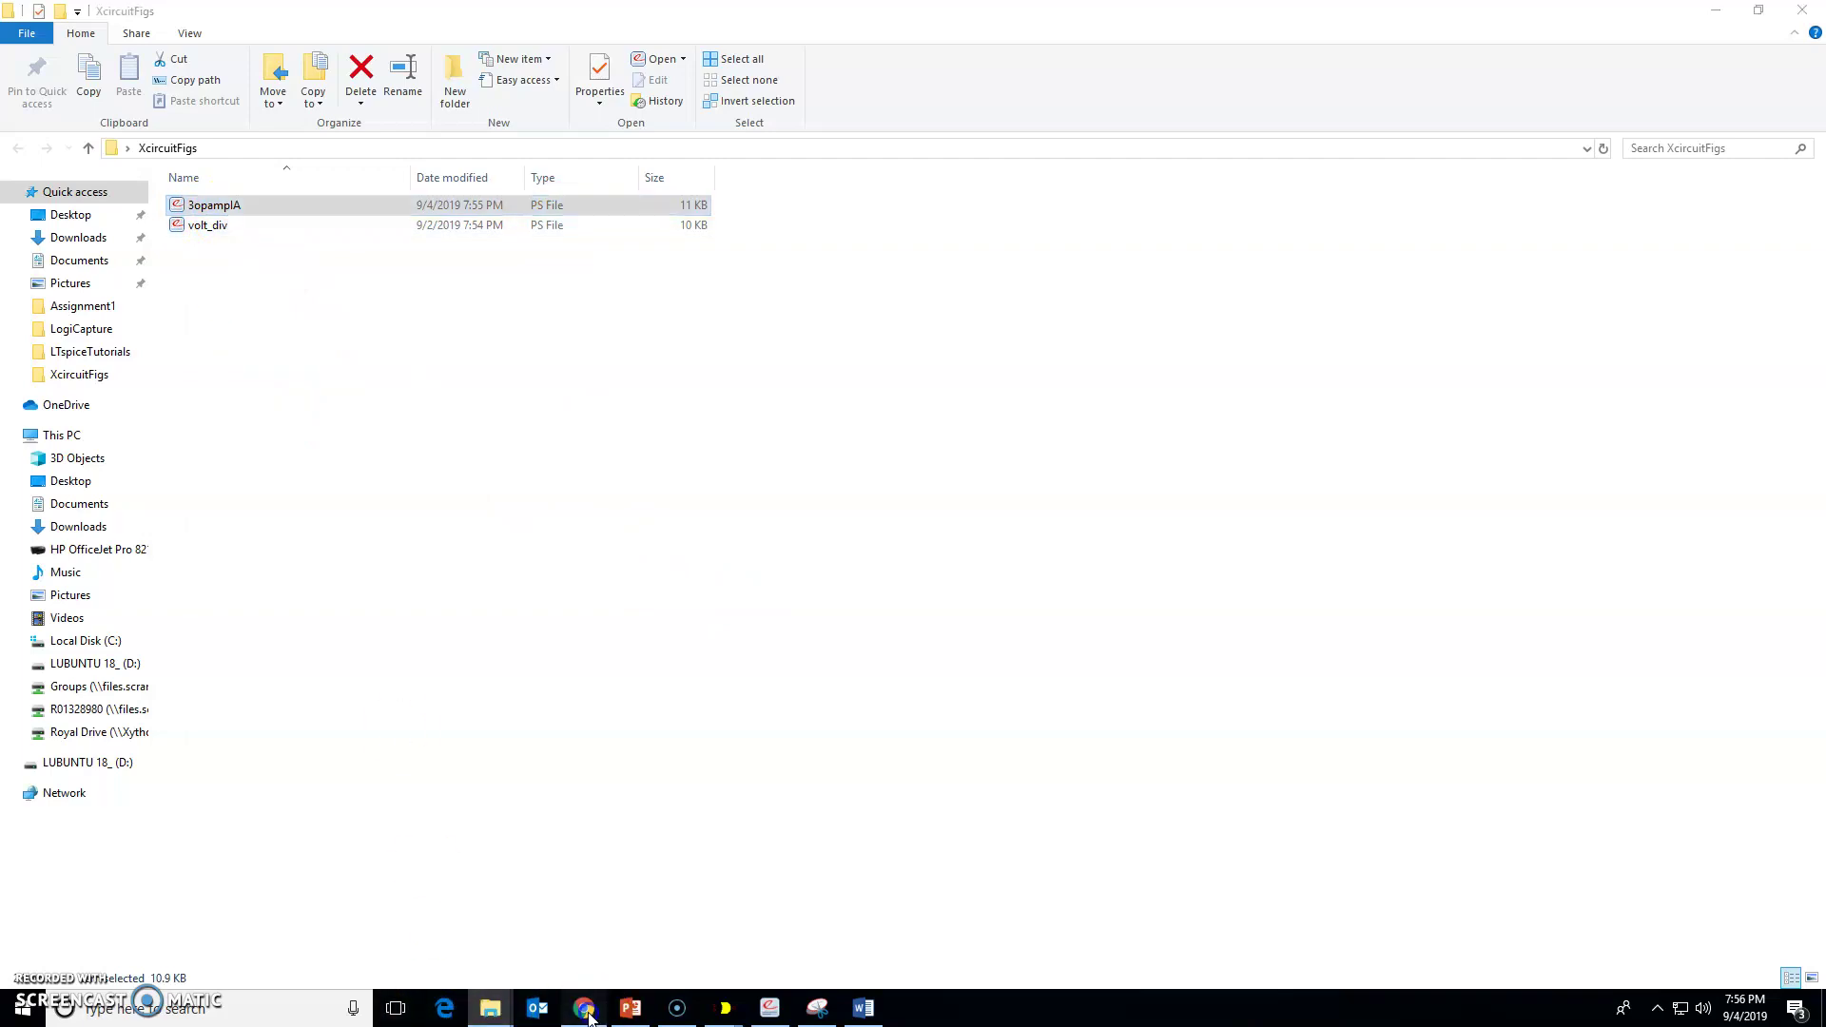
- Search in a new tab for 'evince document viewer for windows' and open the FossHub result
key(ctrl+t)
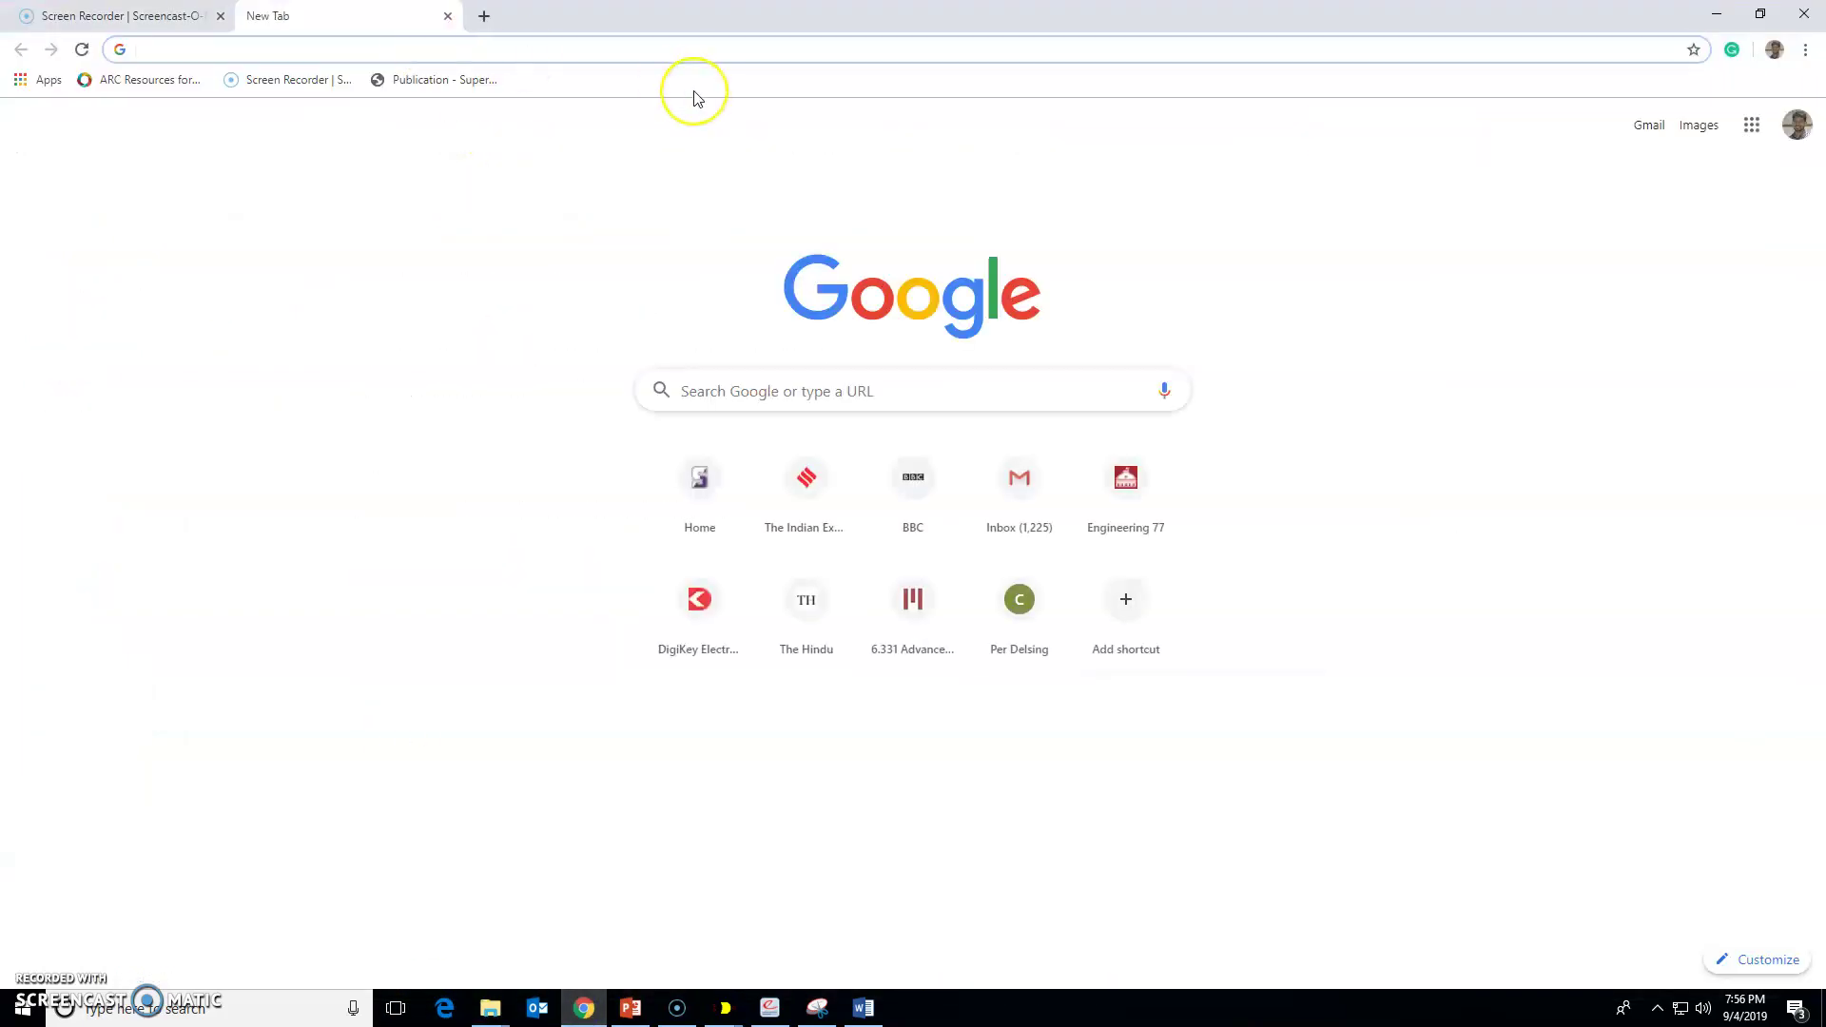
text(evi)
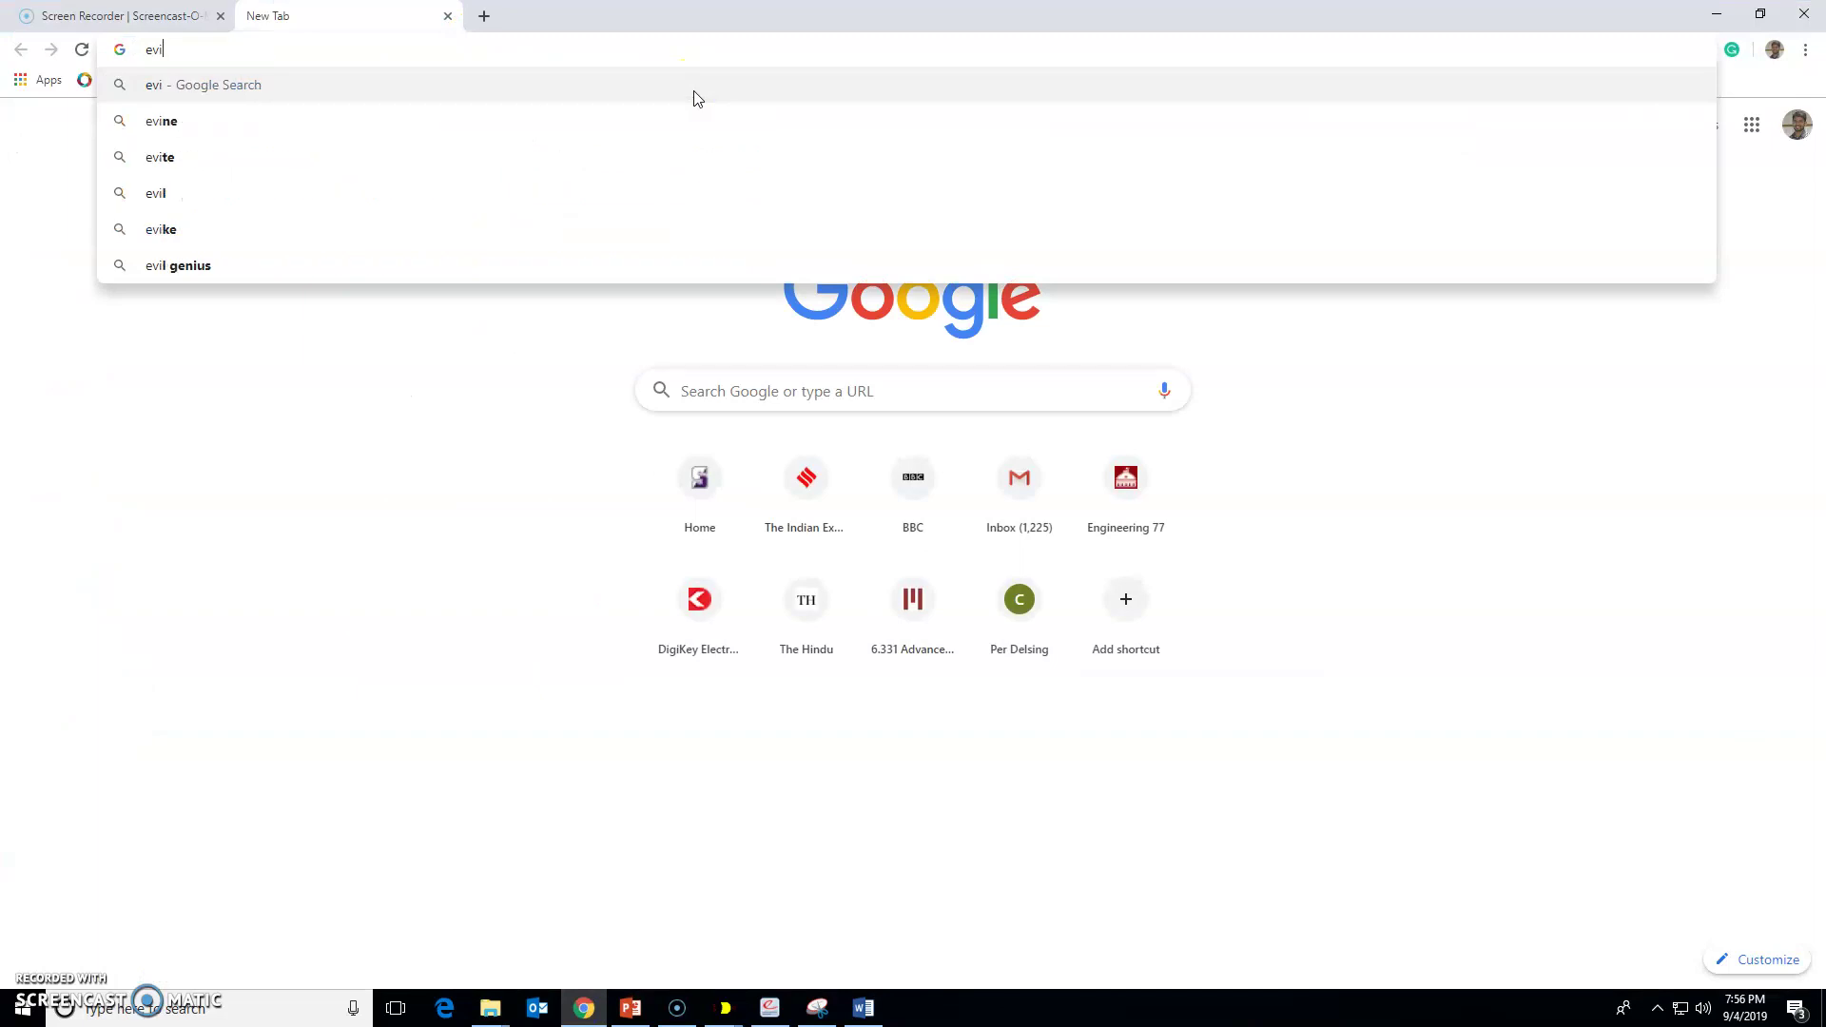
text(nce d)
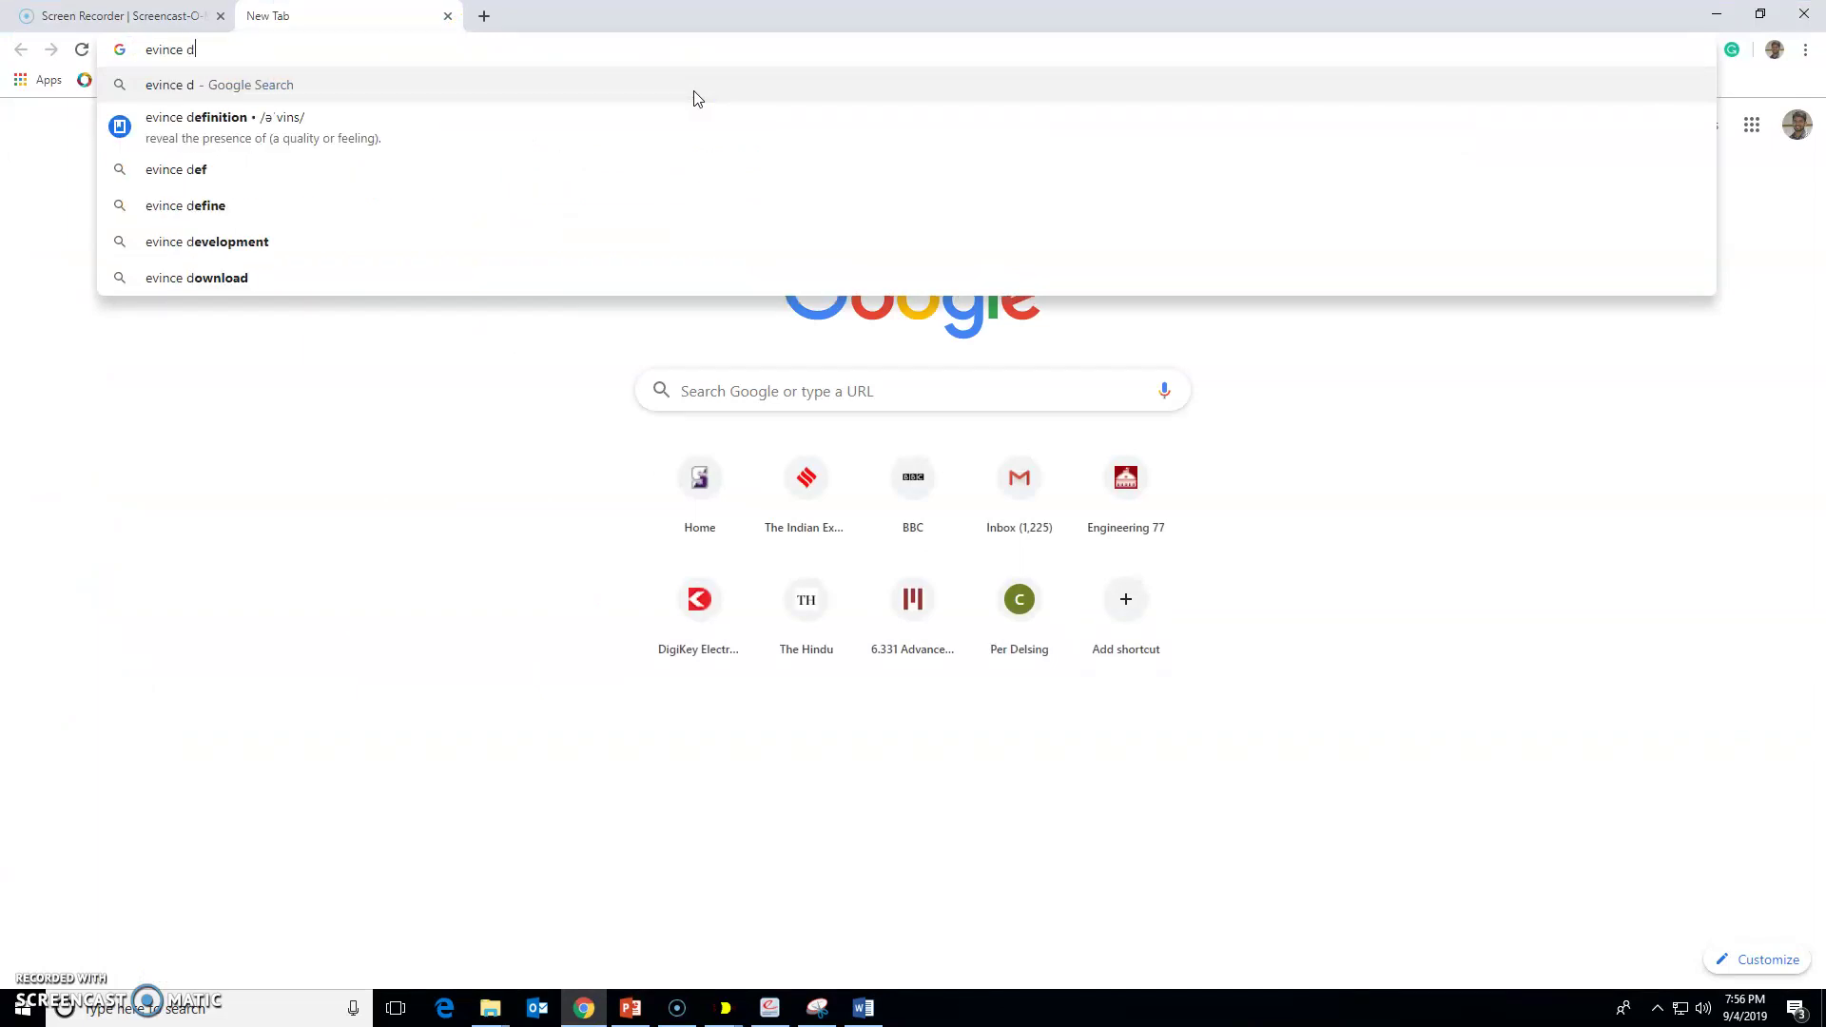
text(ocument v)
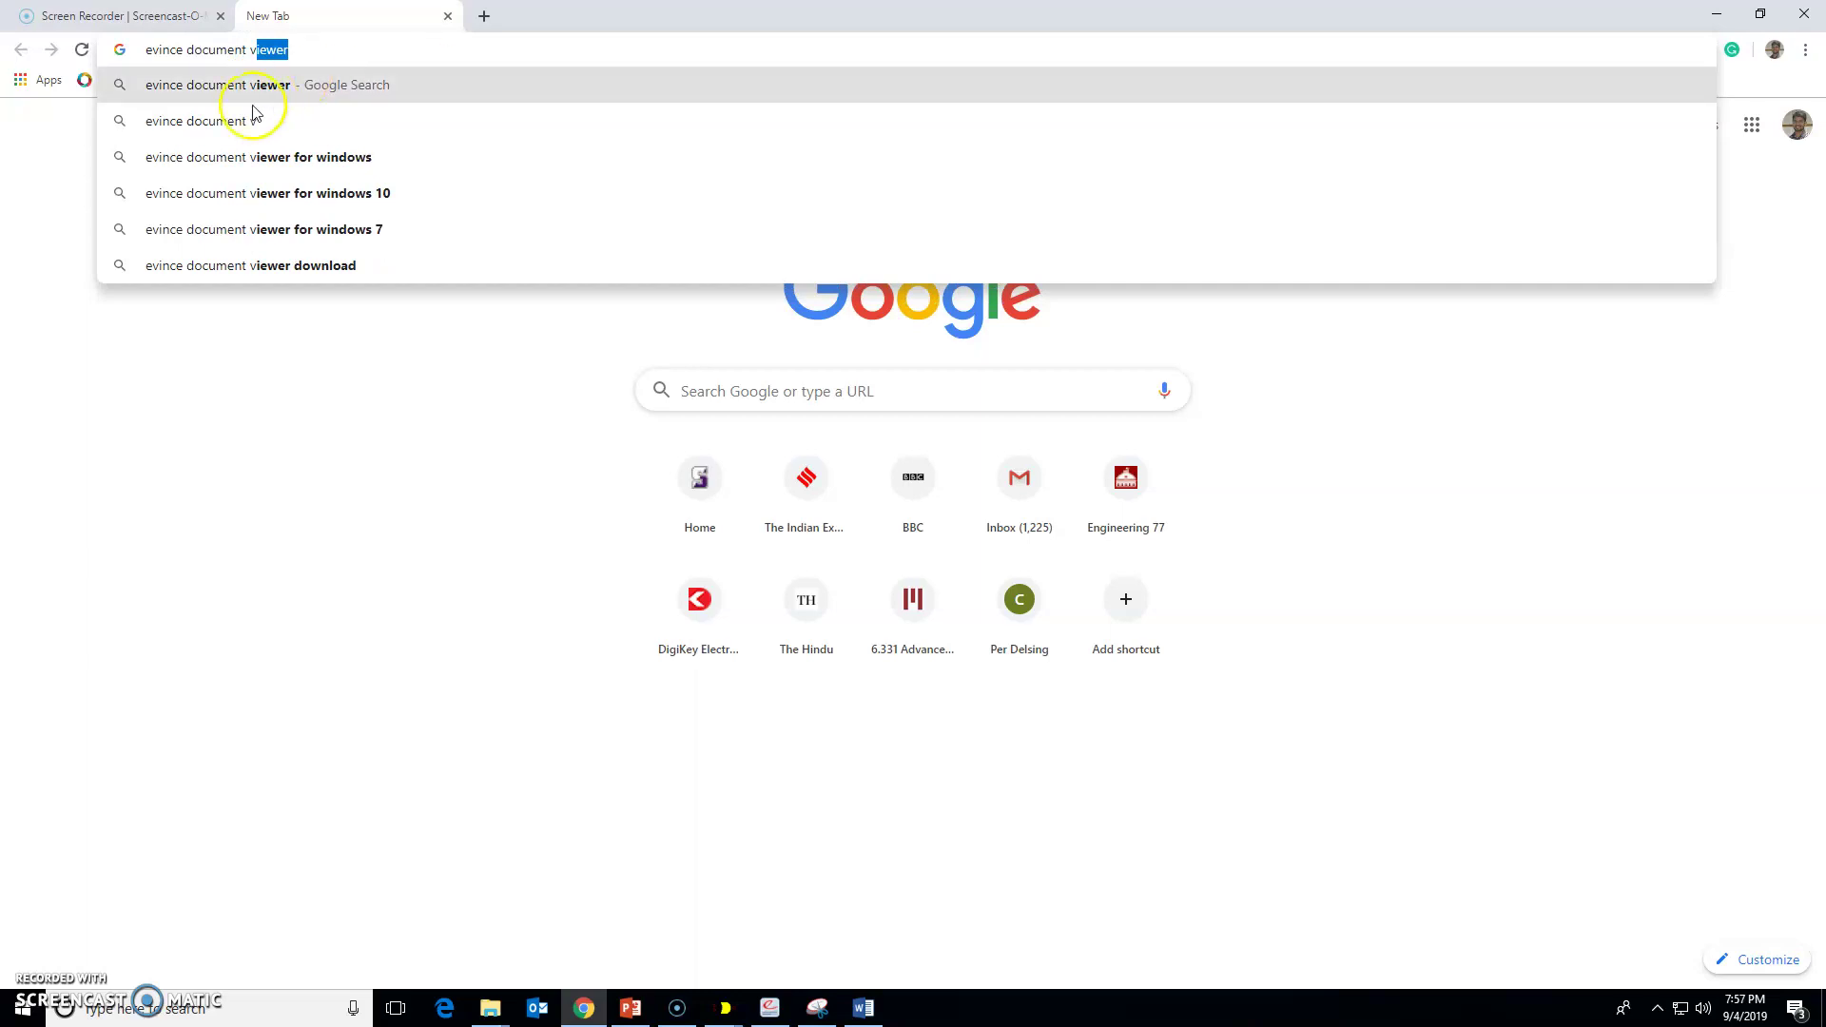
click(229, 155)
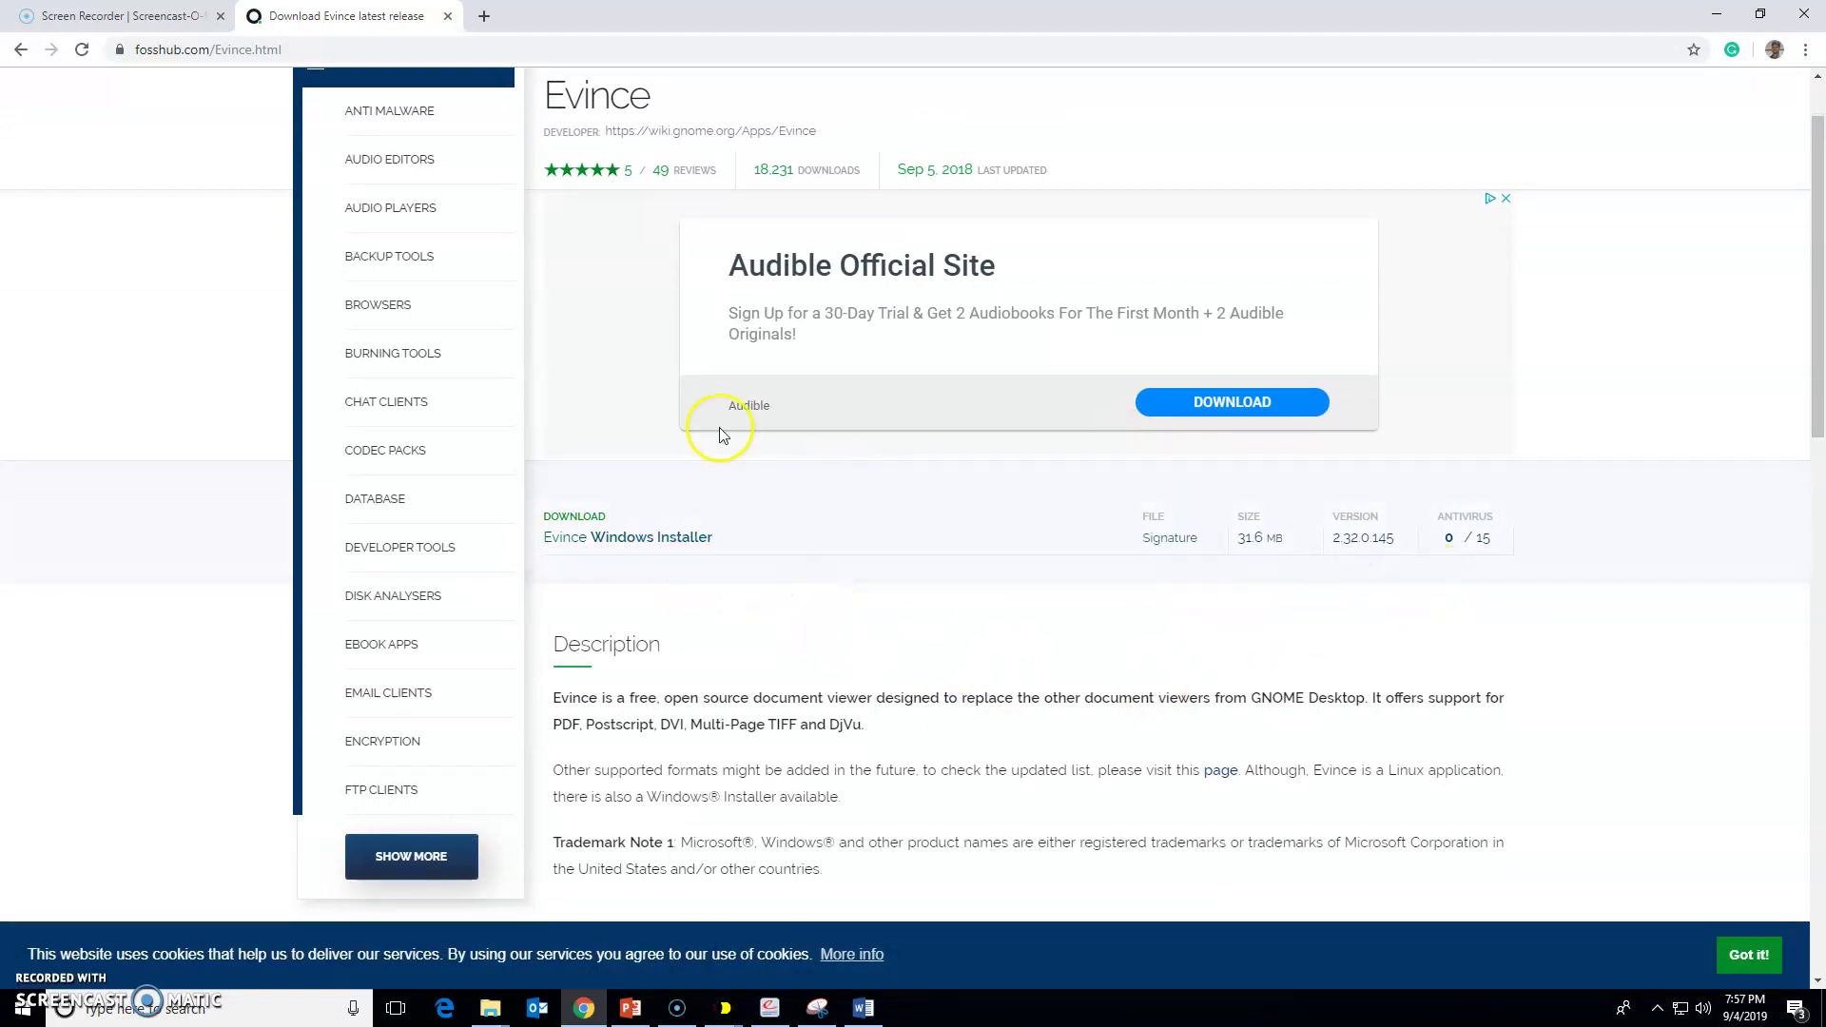
- Close the Evince download tab and launch the Evince document viewer
click(448, 16)
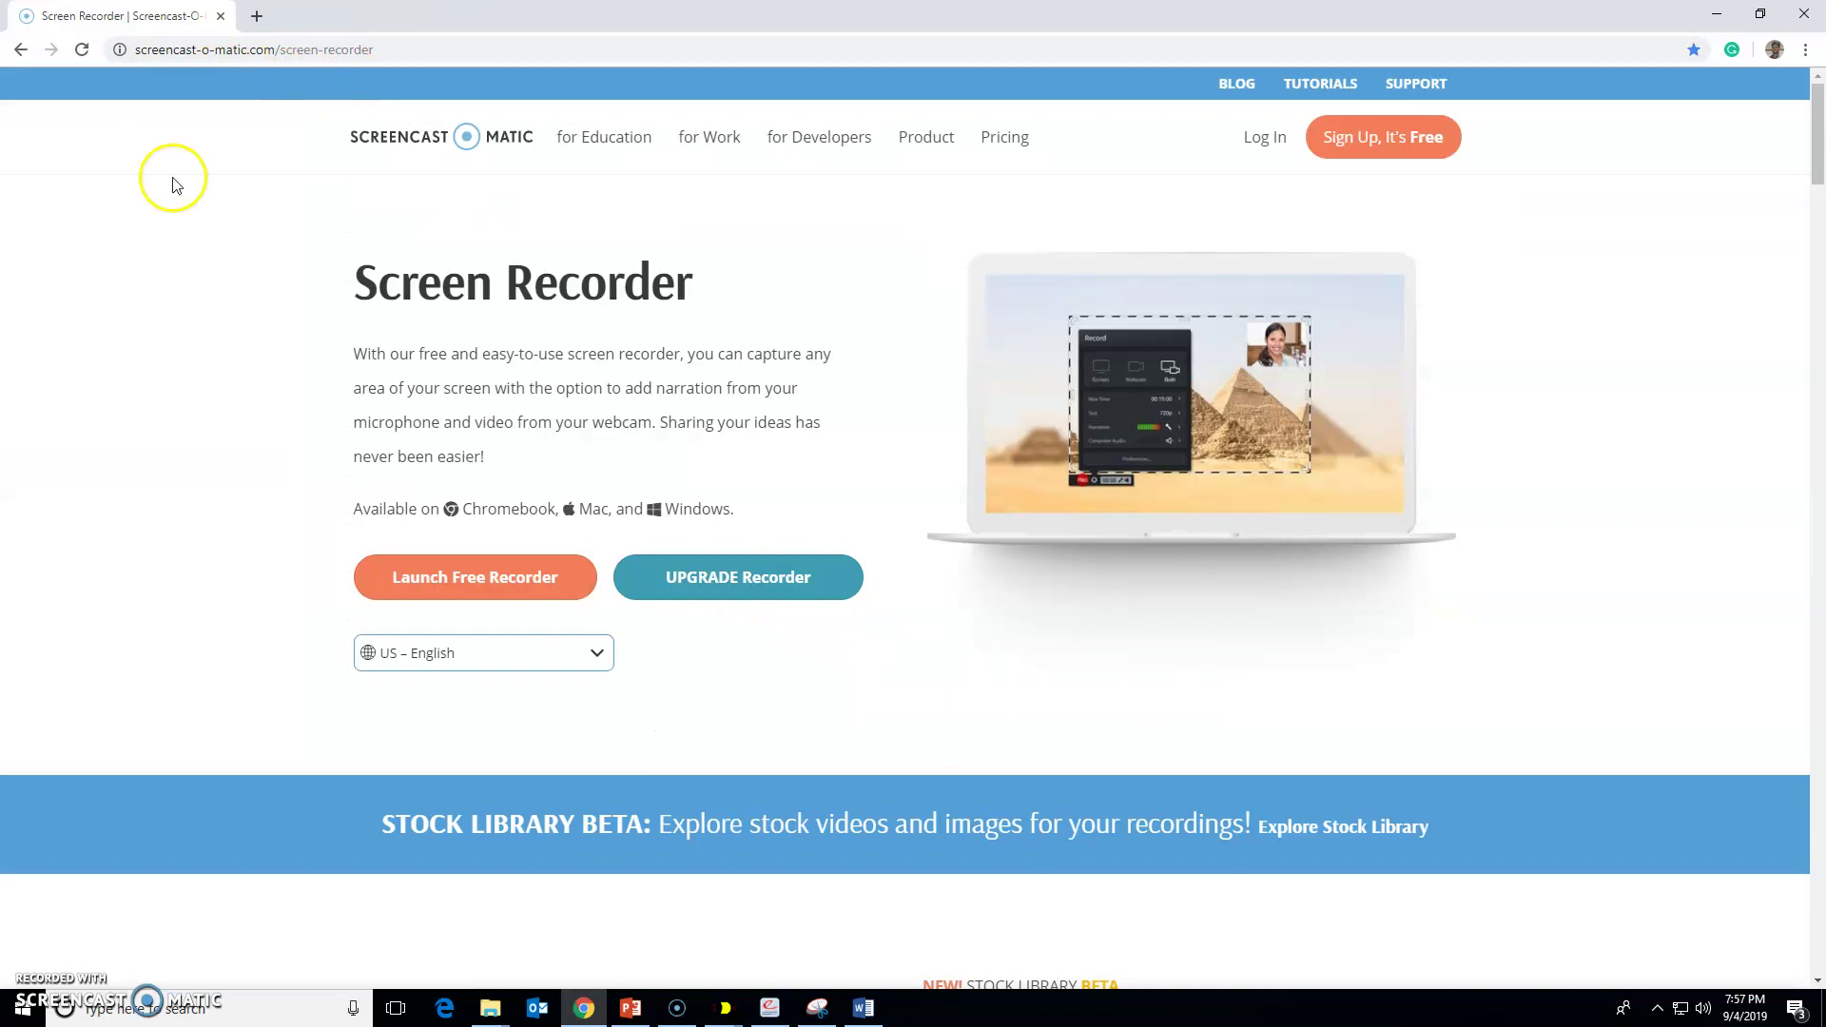
click(226, 1008)
text(evi)
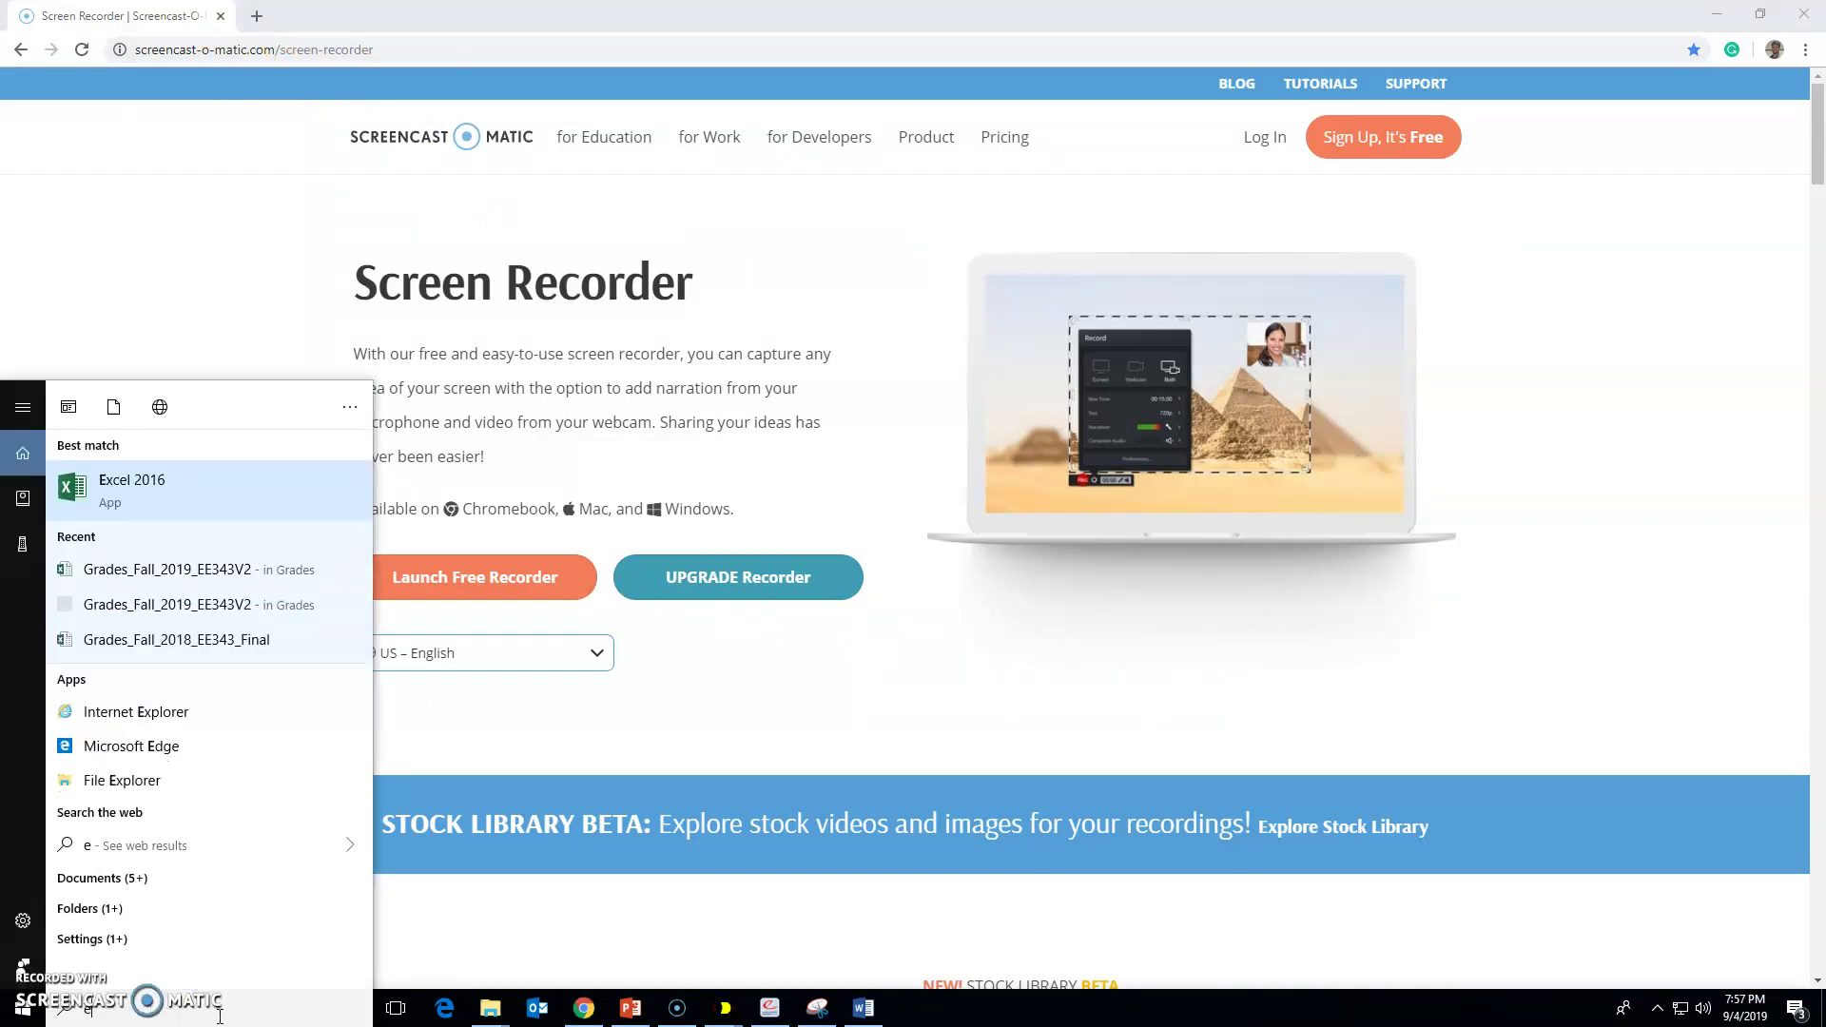
click(150, 495)
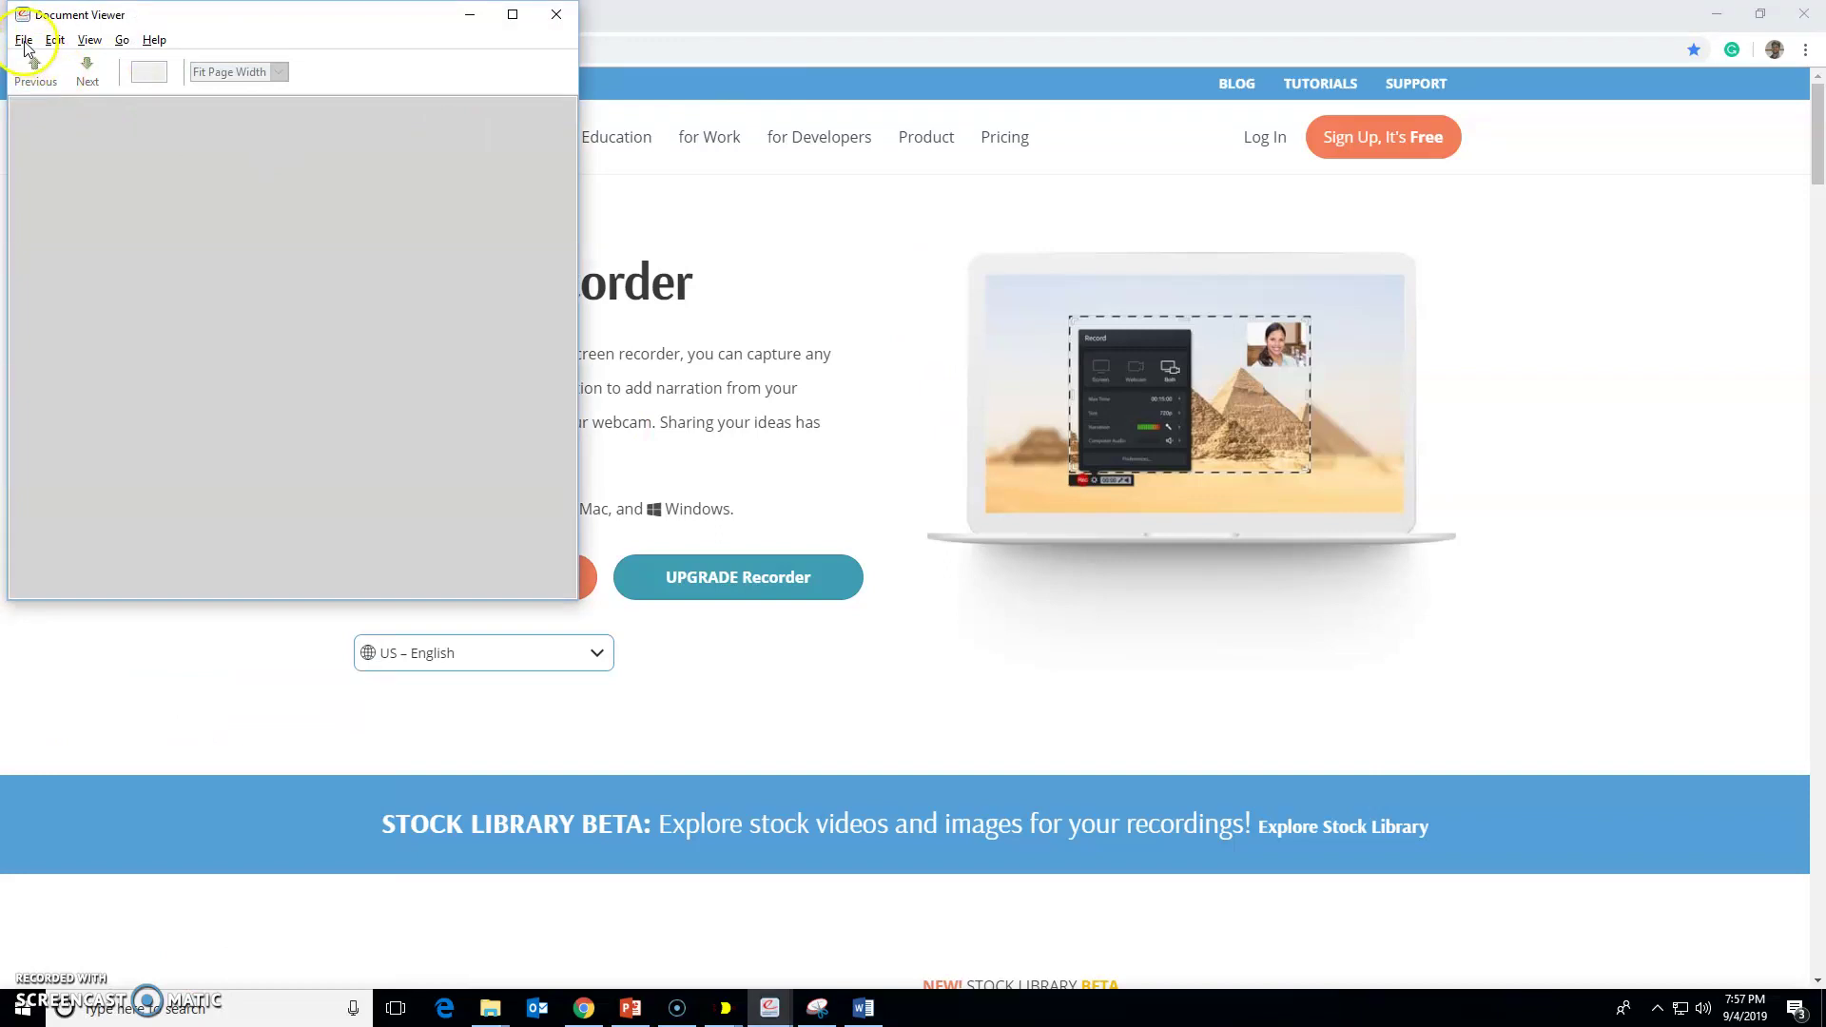
mouse_move(490, 1006)
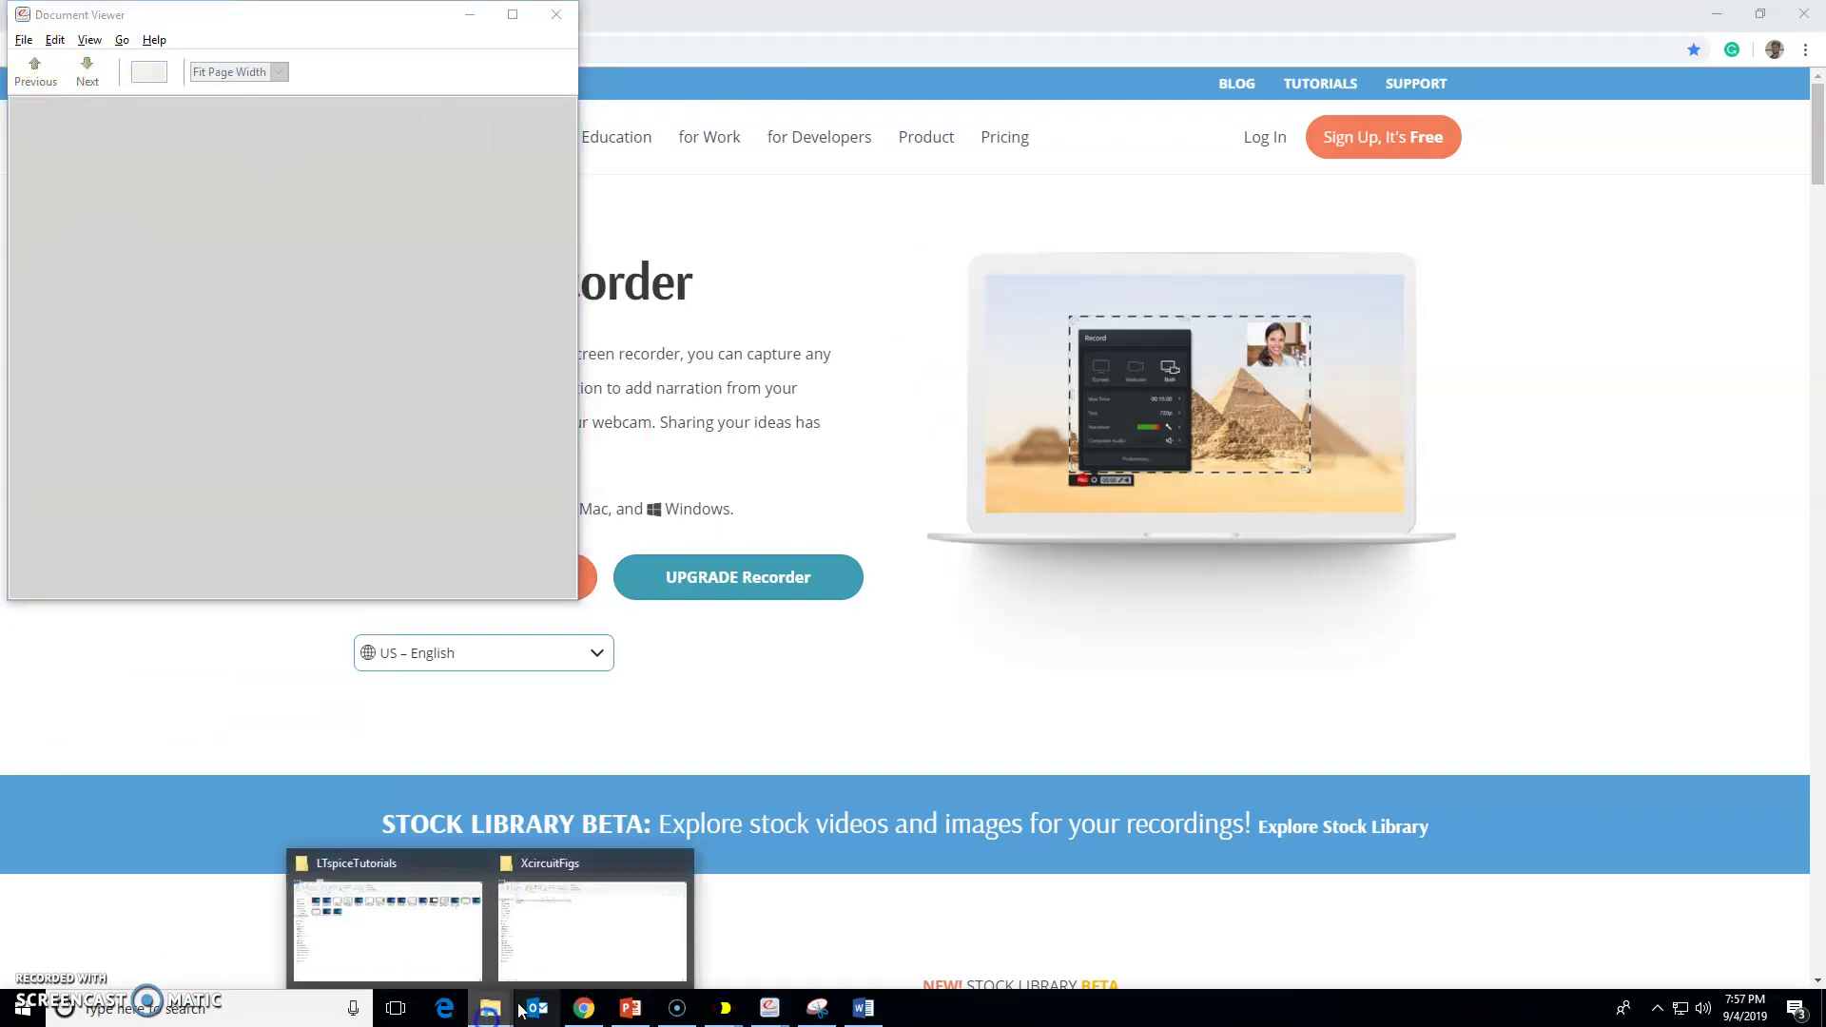
click(563, 951)
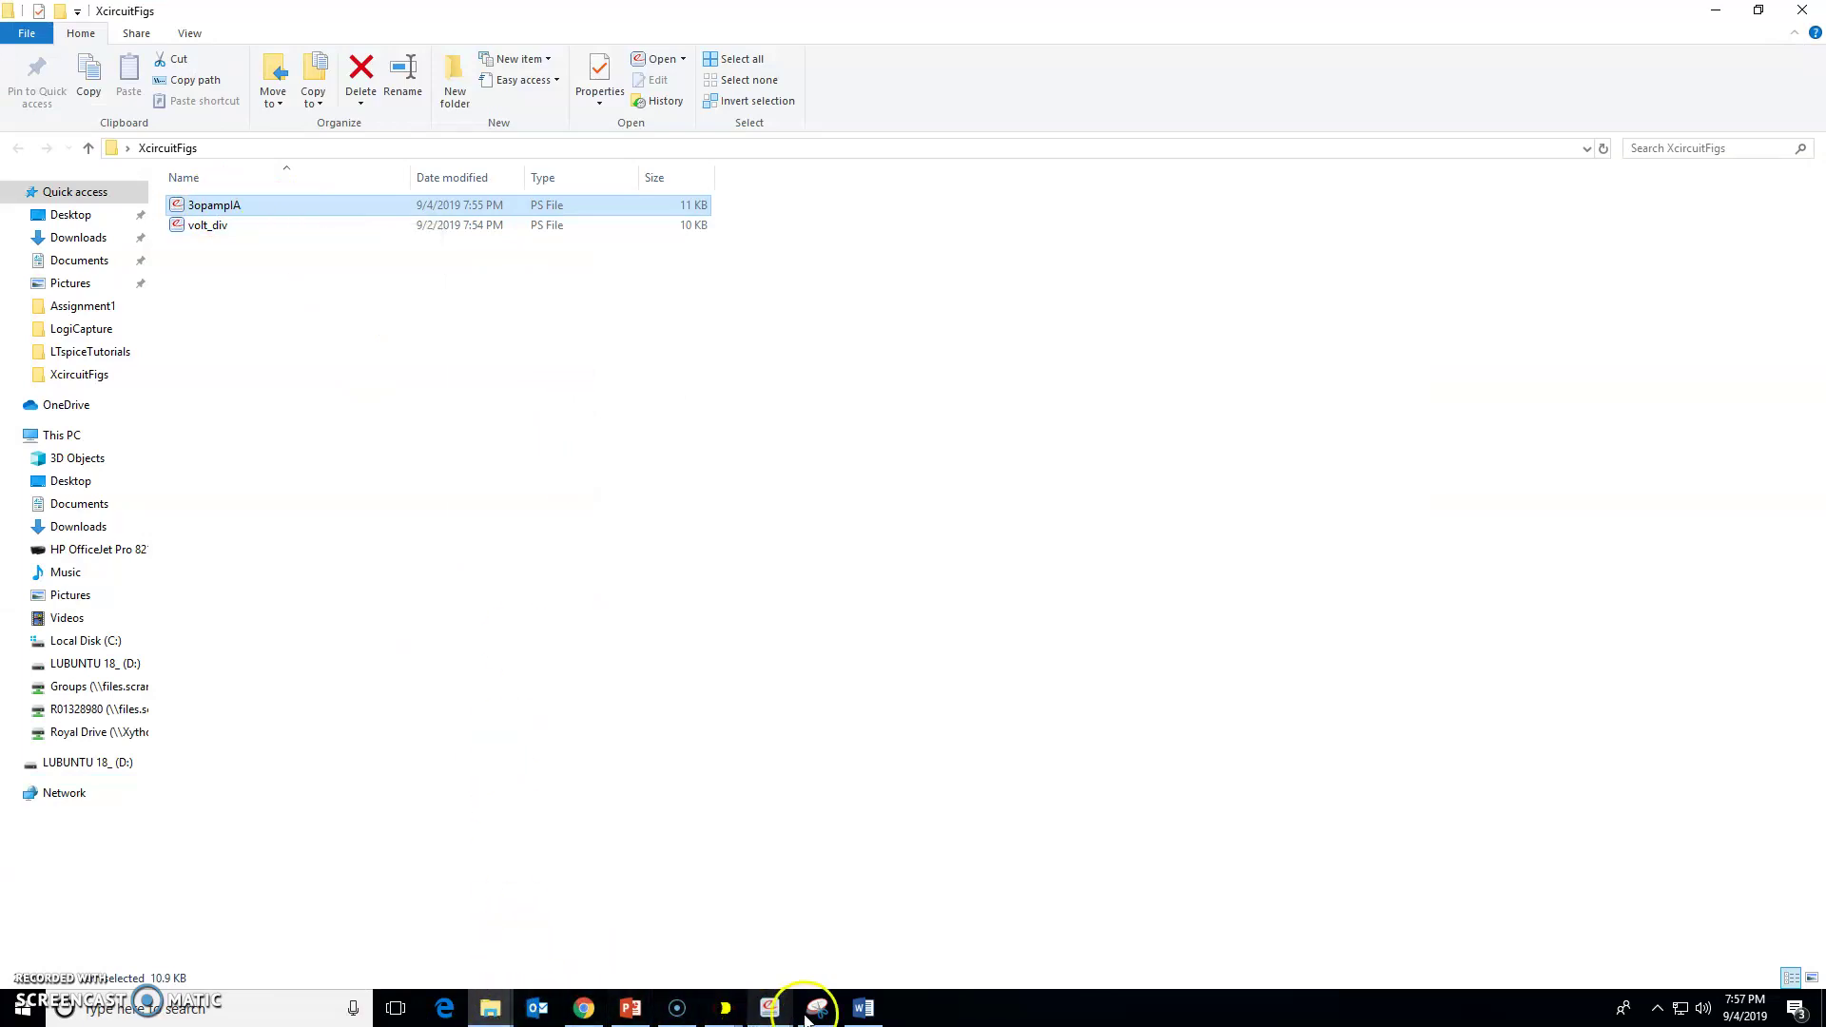
click(771, 1008)
click(876, 934)
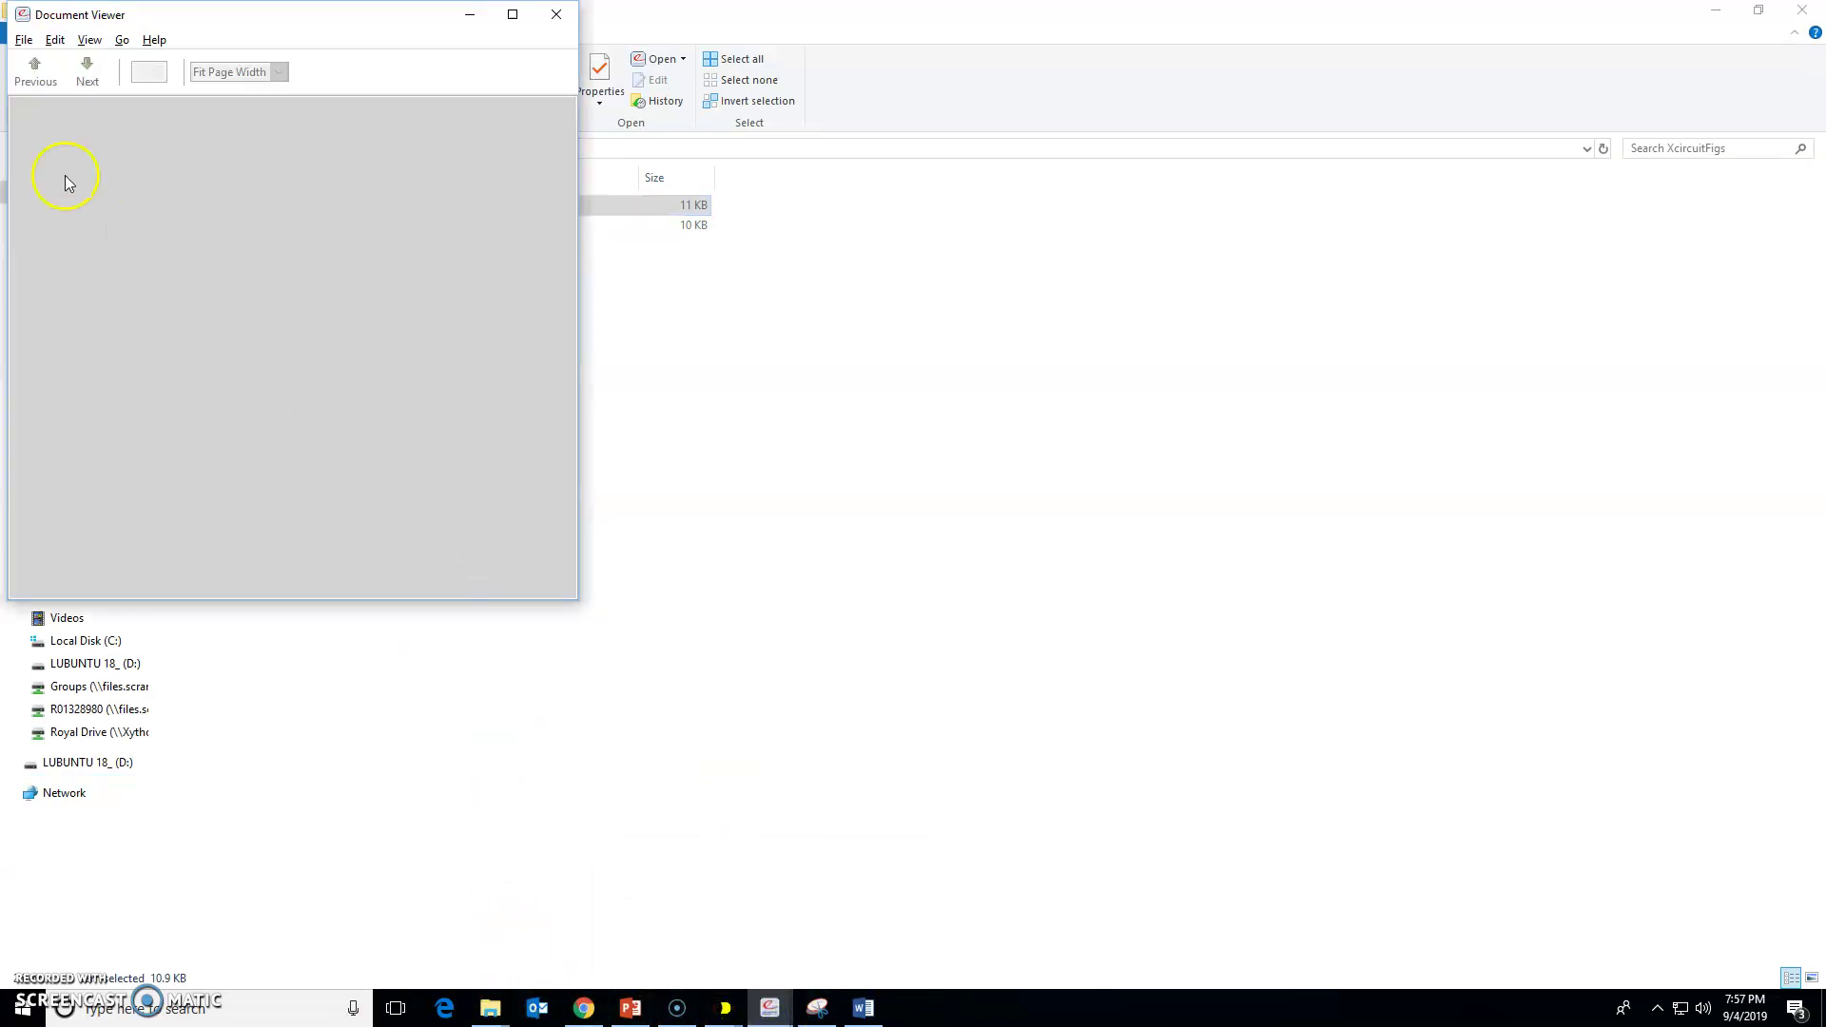
- Open volt_div from the XcircuitFigs folder on the Desktop
click(23, 40)
click(43, 60)
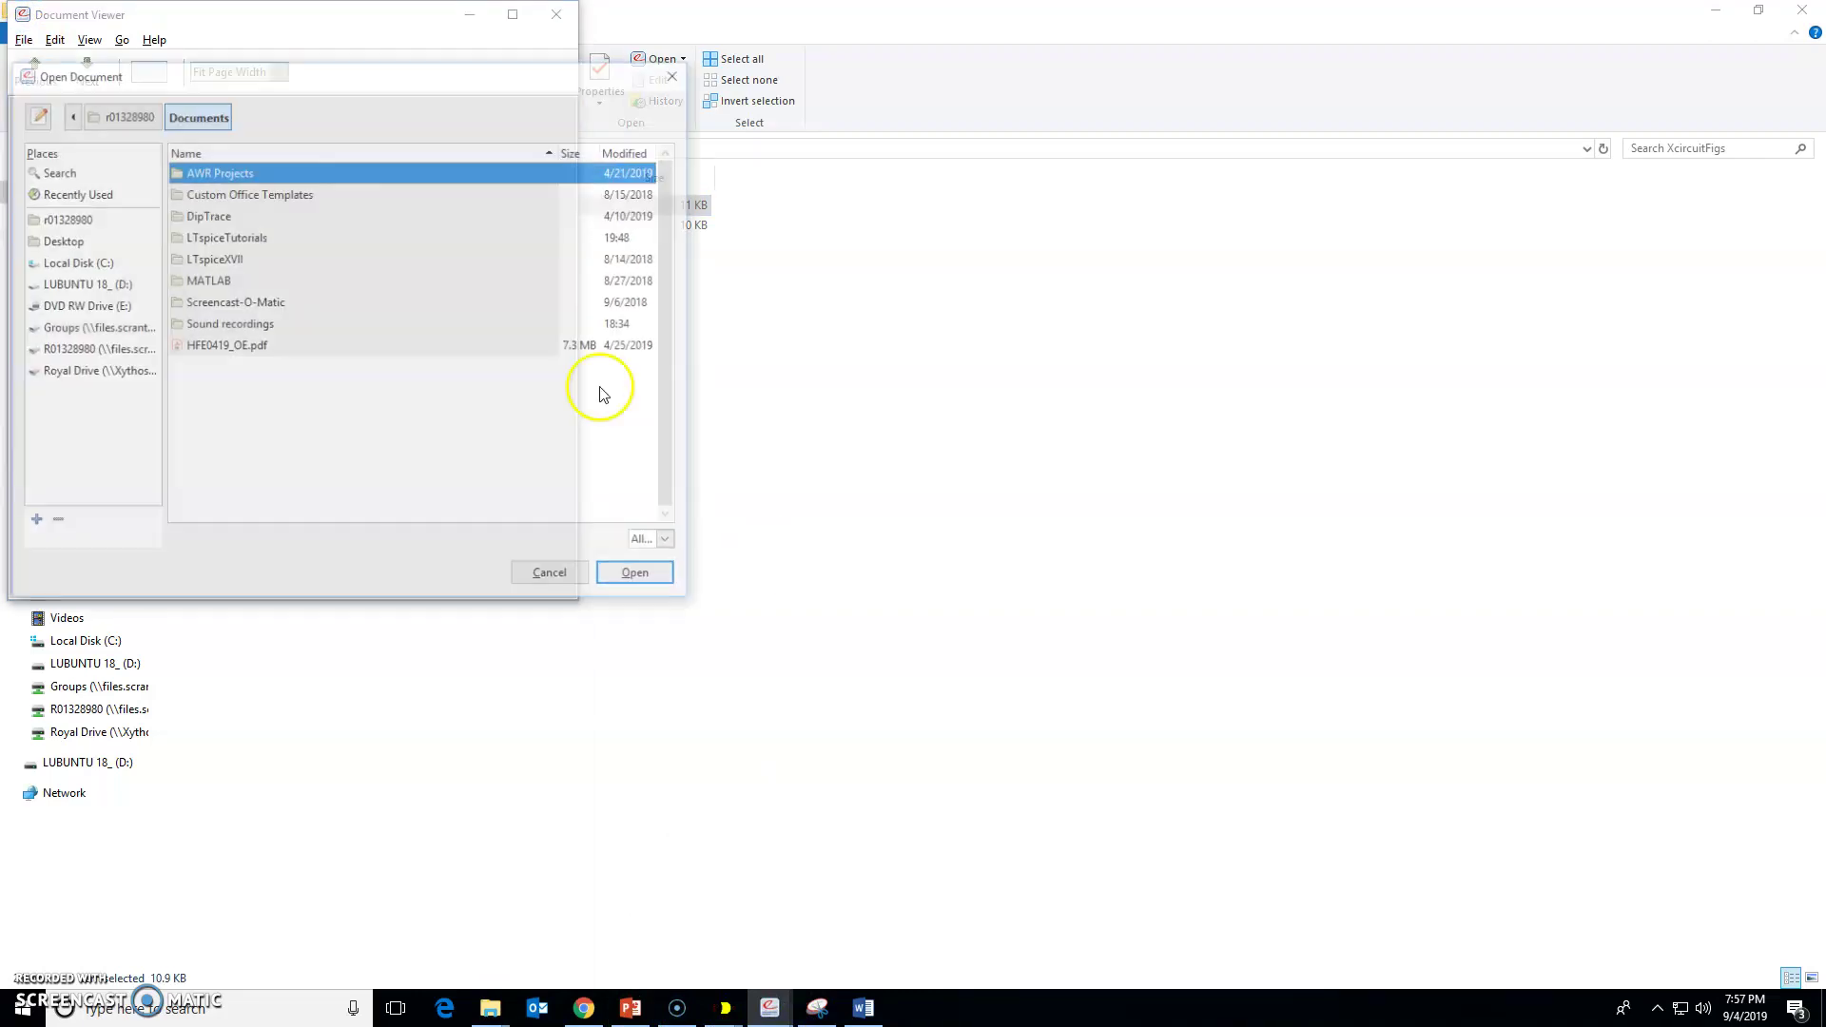
click(59, 241)
scroll(228, 437, down, 5)
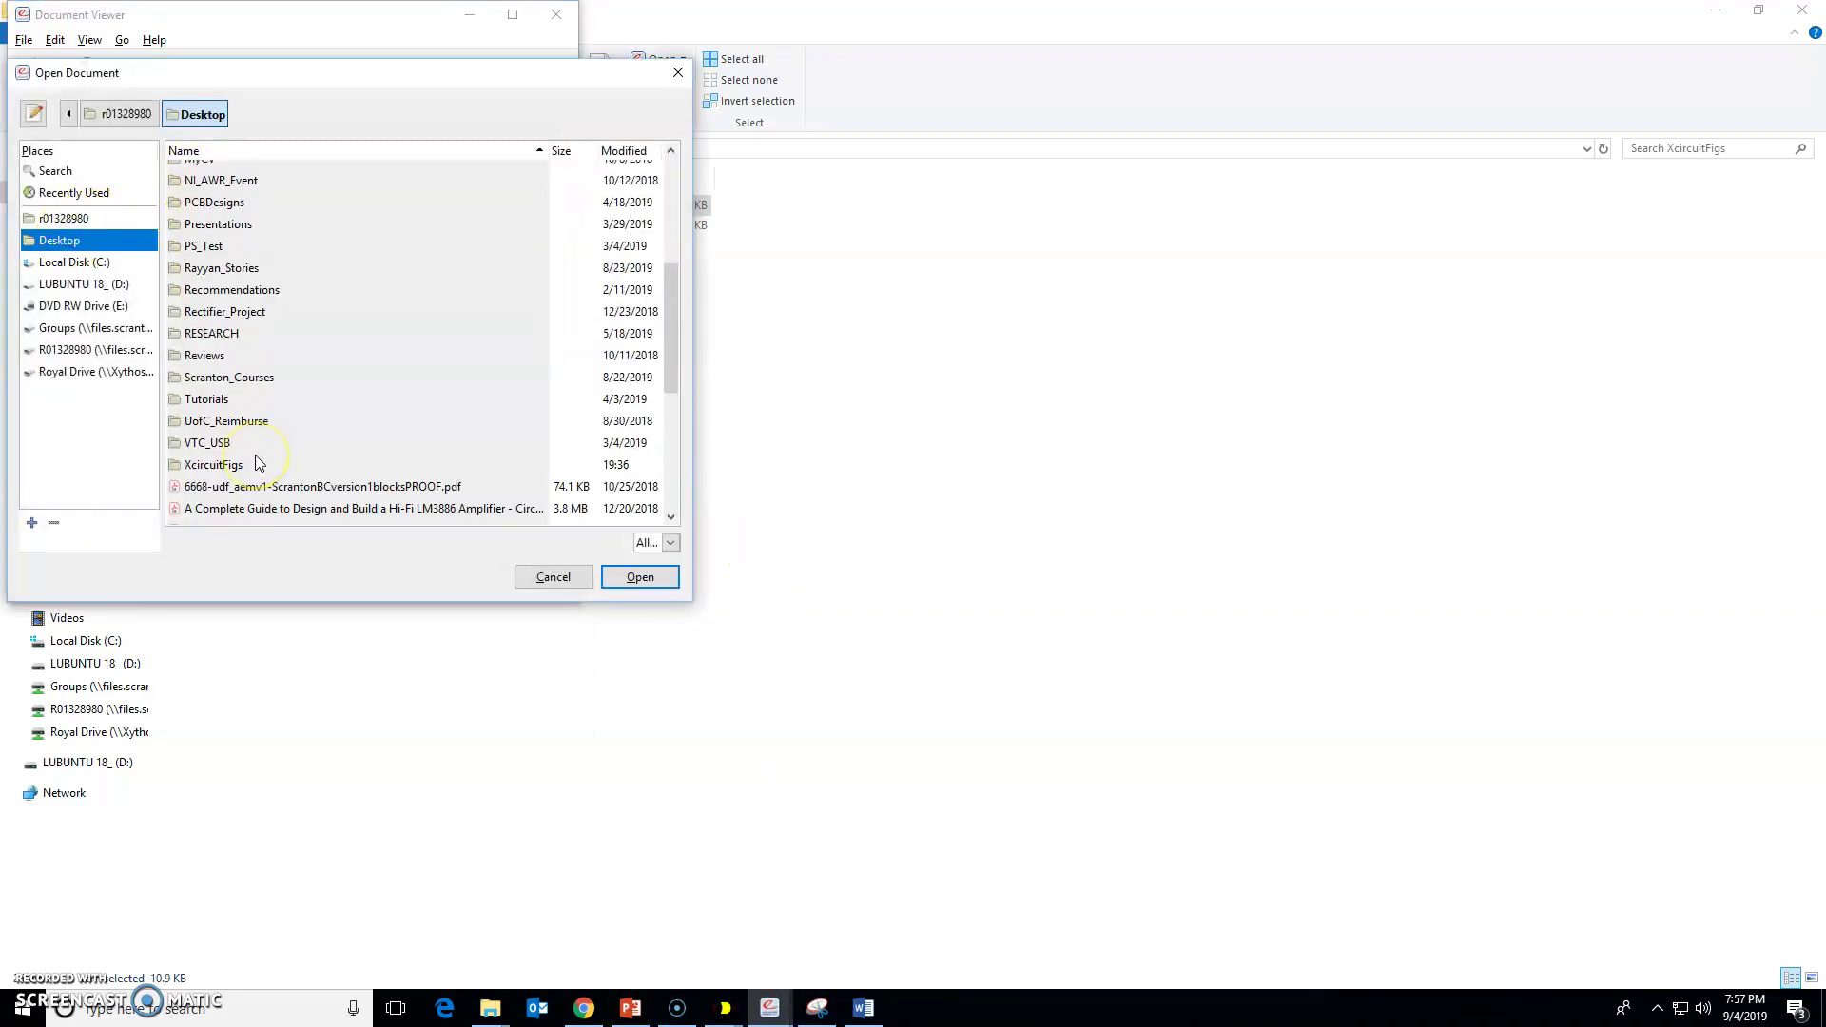
double_click(228, 463)
double_click(224, 191)
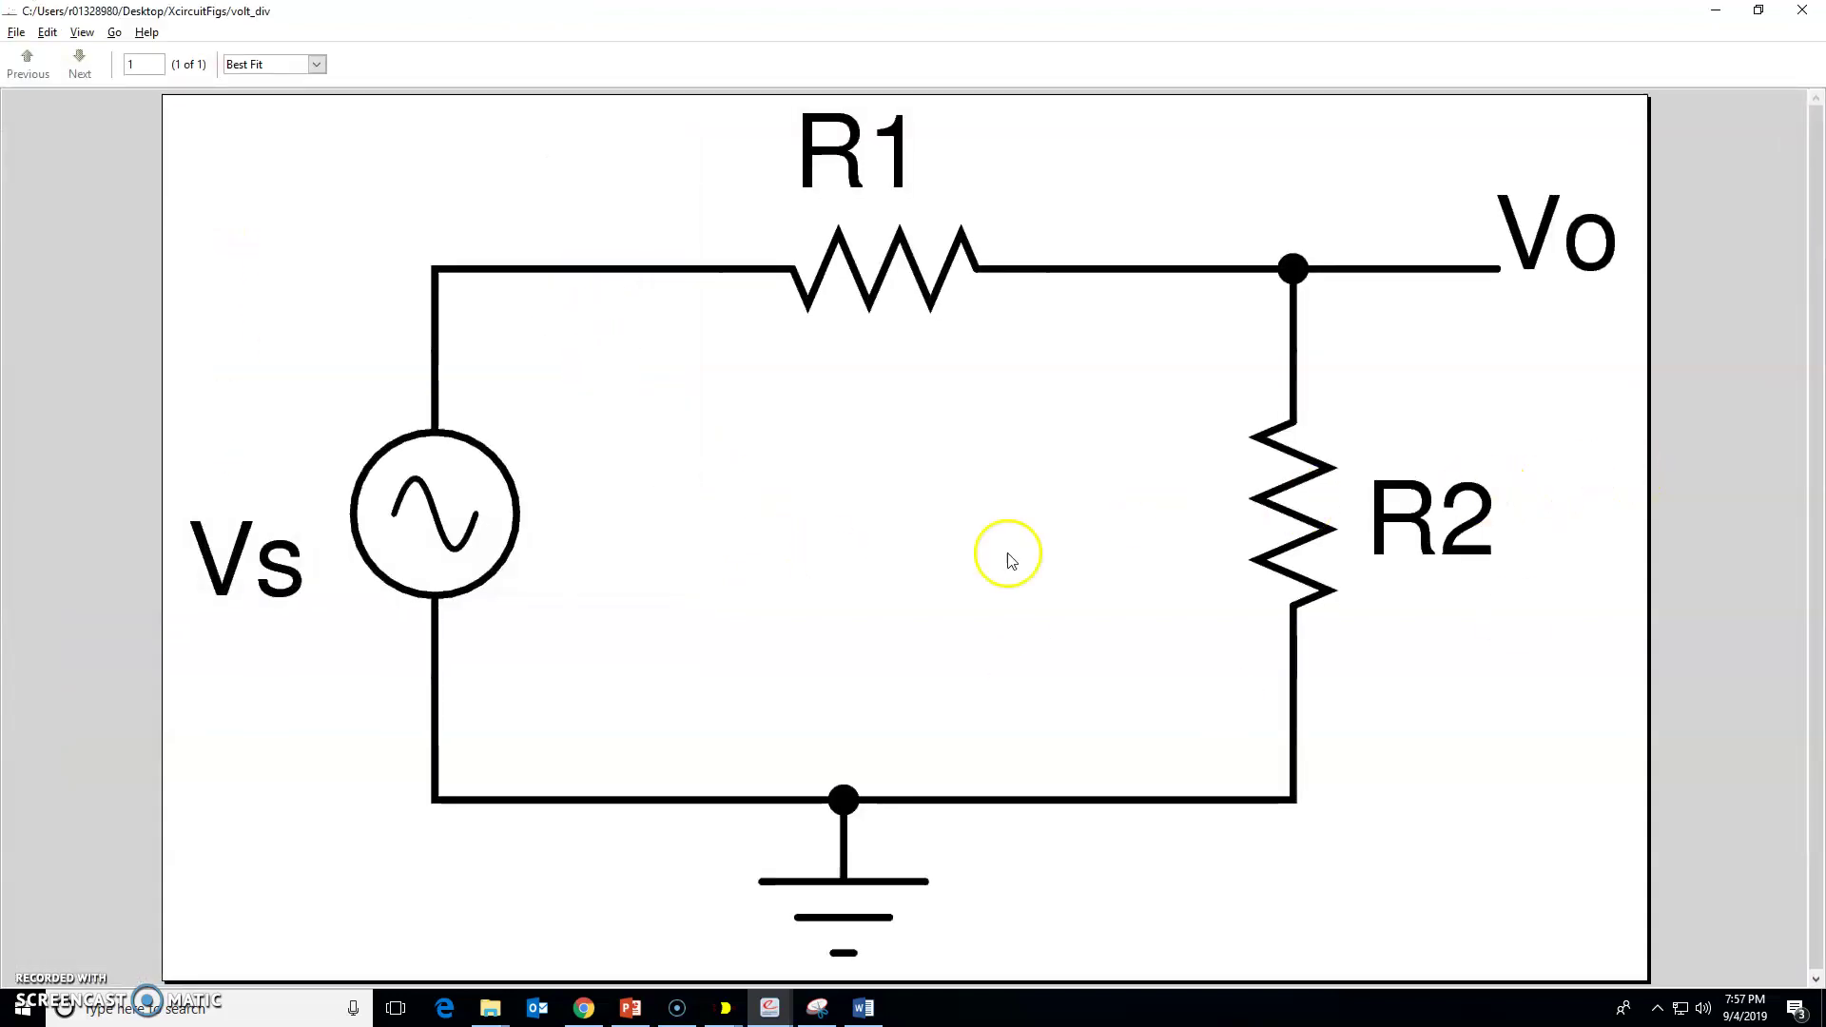
- Close the Document Viewer and XcircuitFigs windows, returning to the XCircuit amplifier drawing
click(1802, 10)
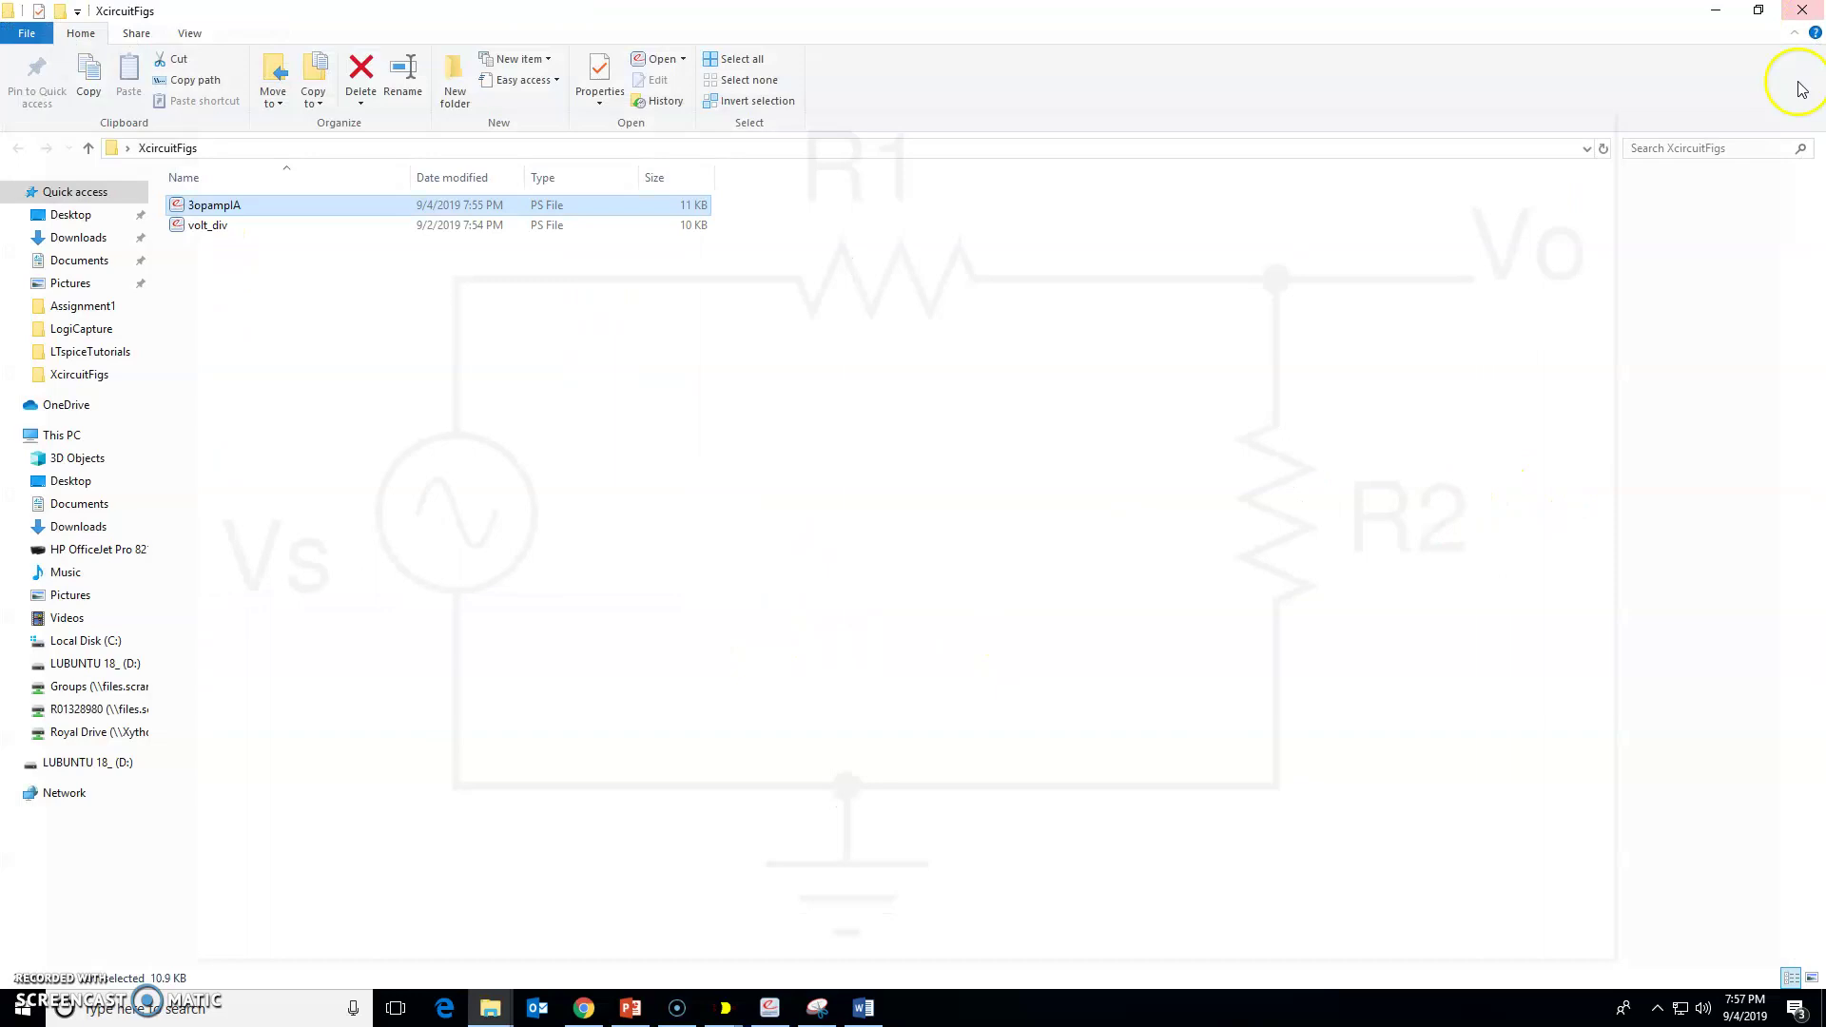
click(1802, 9)
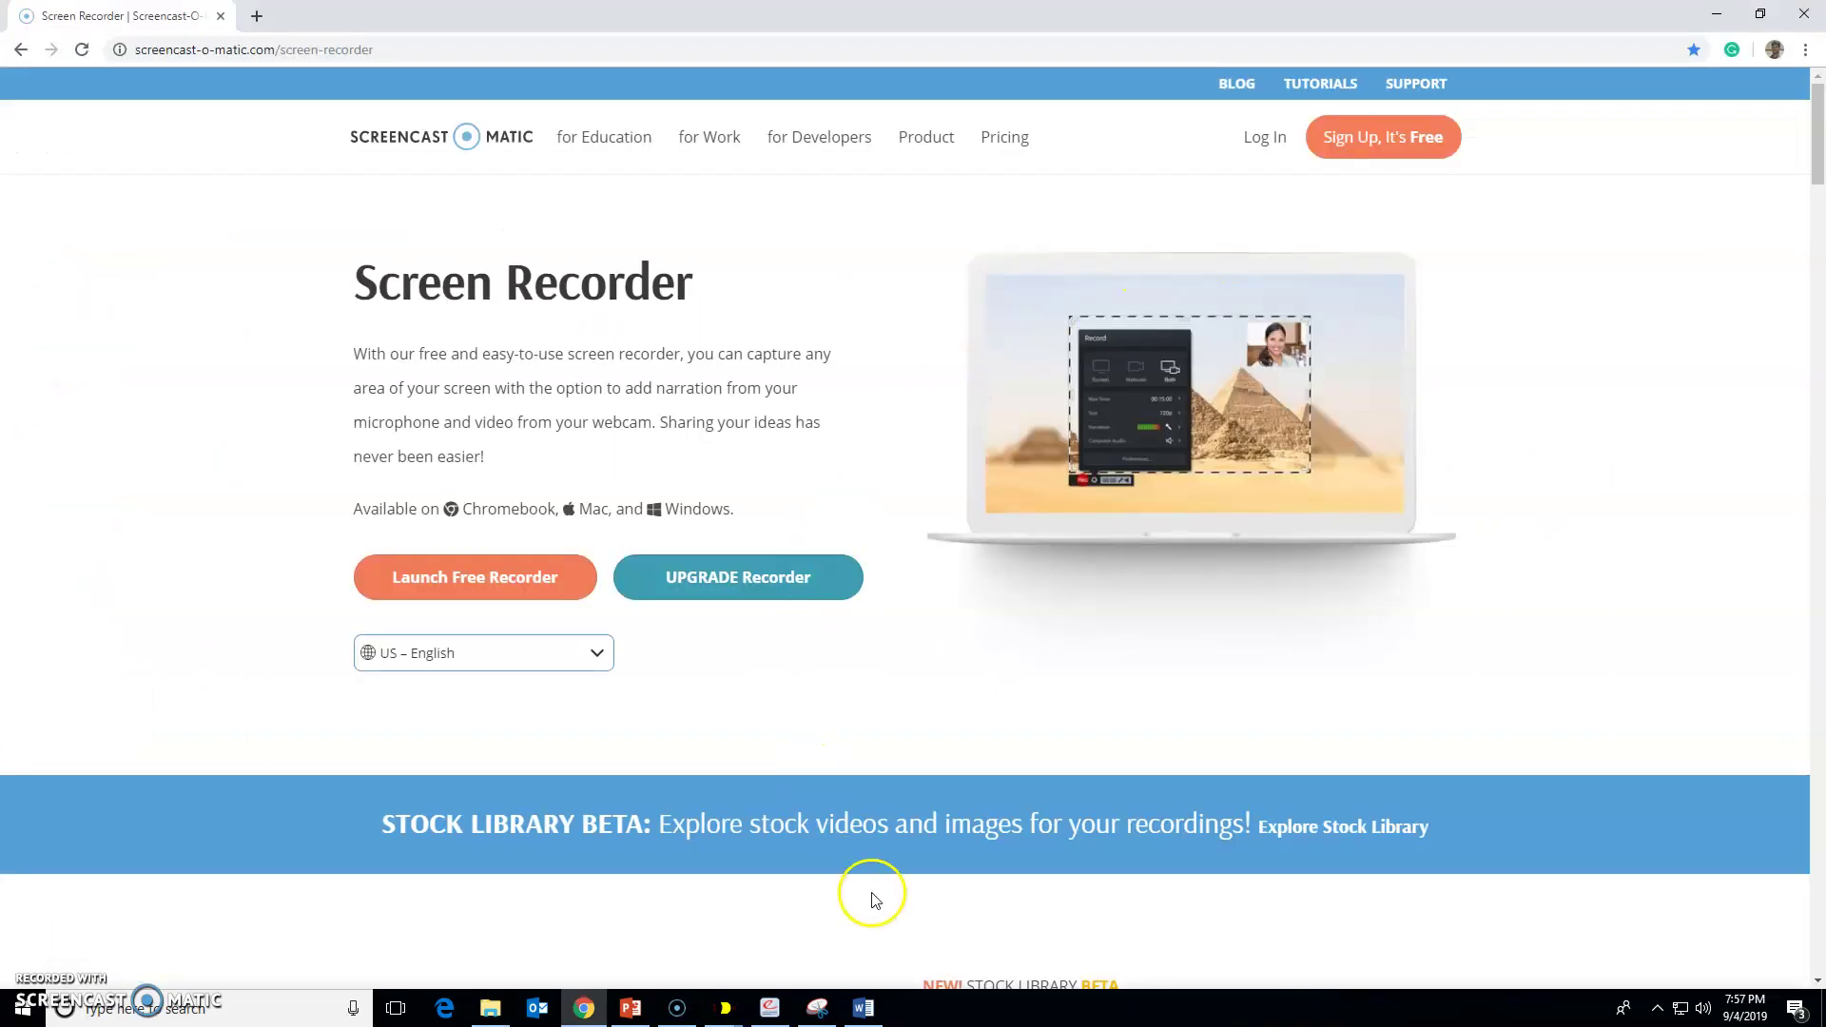
click(725, 1013)
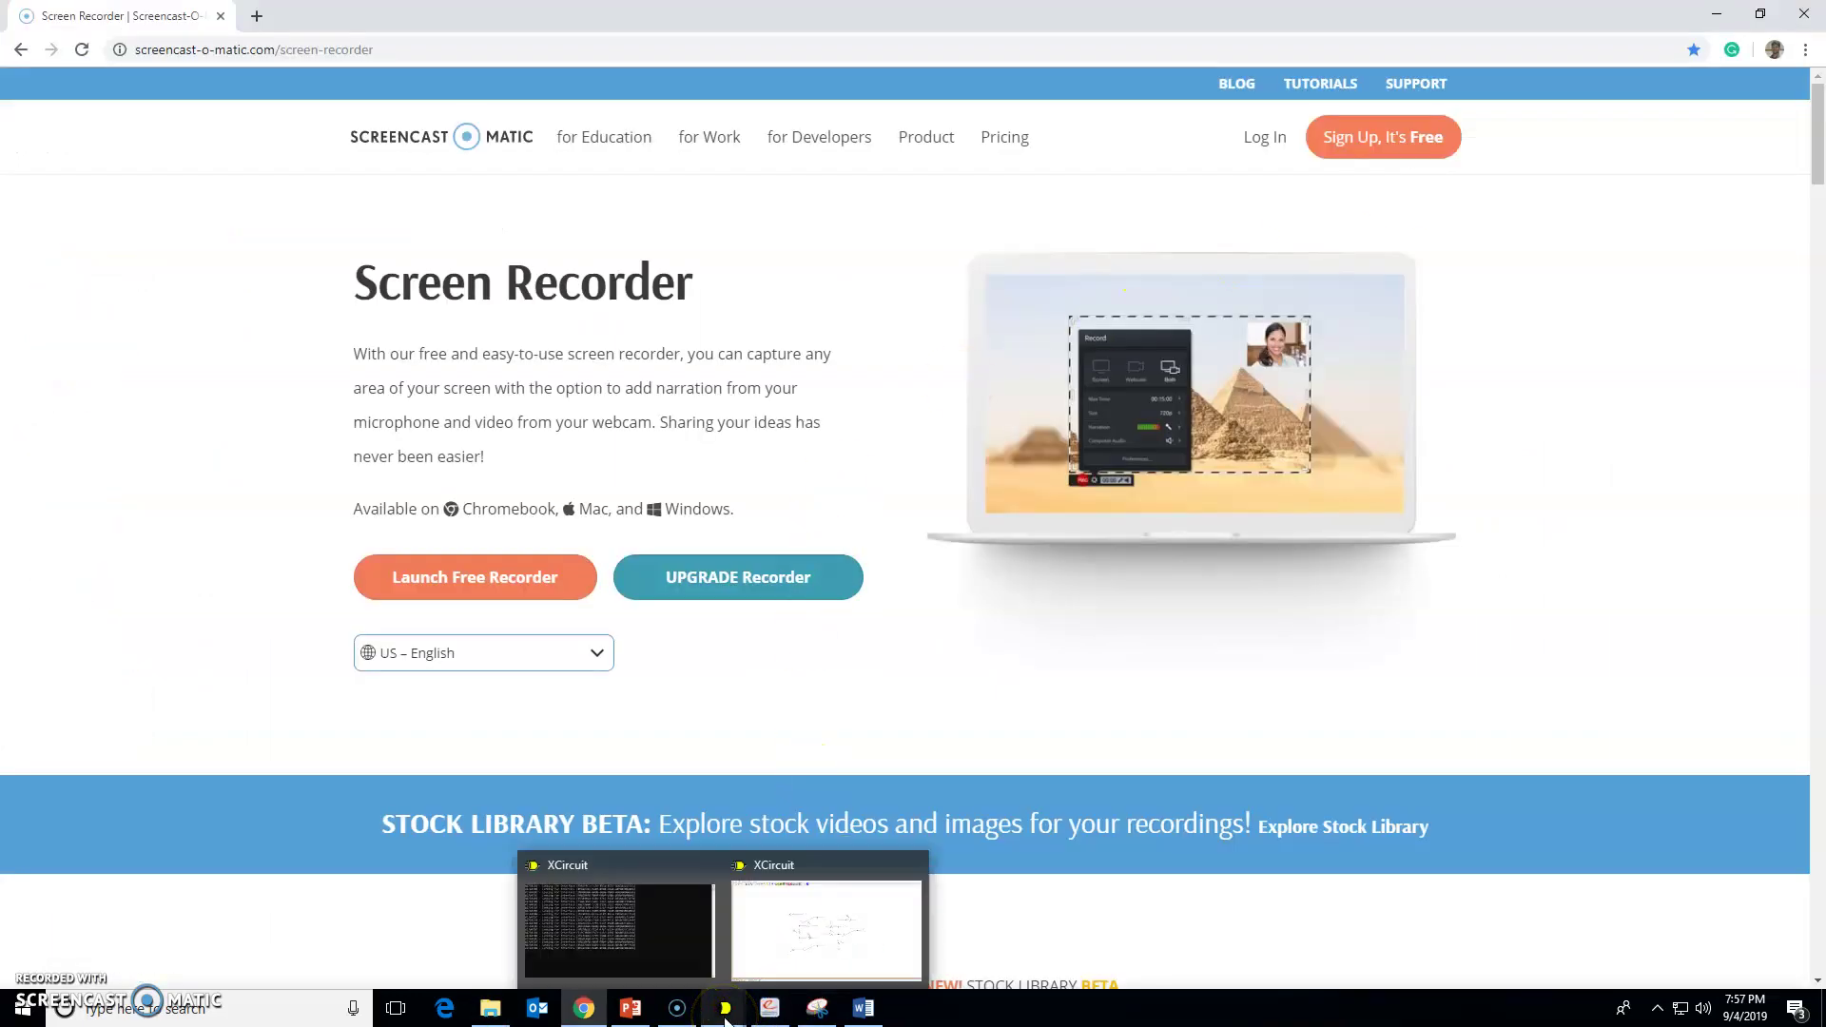
click(754, 938)
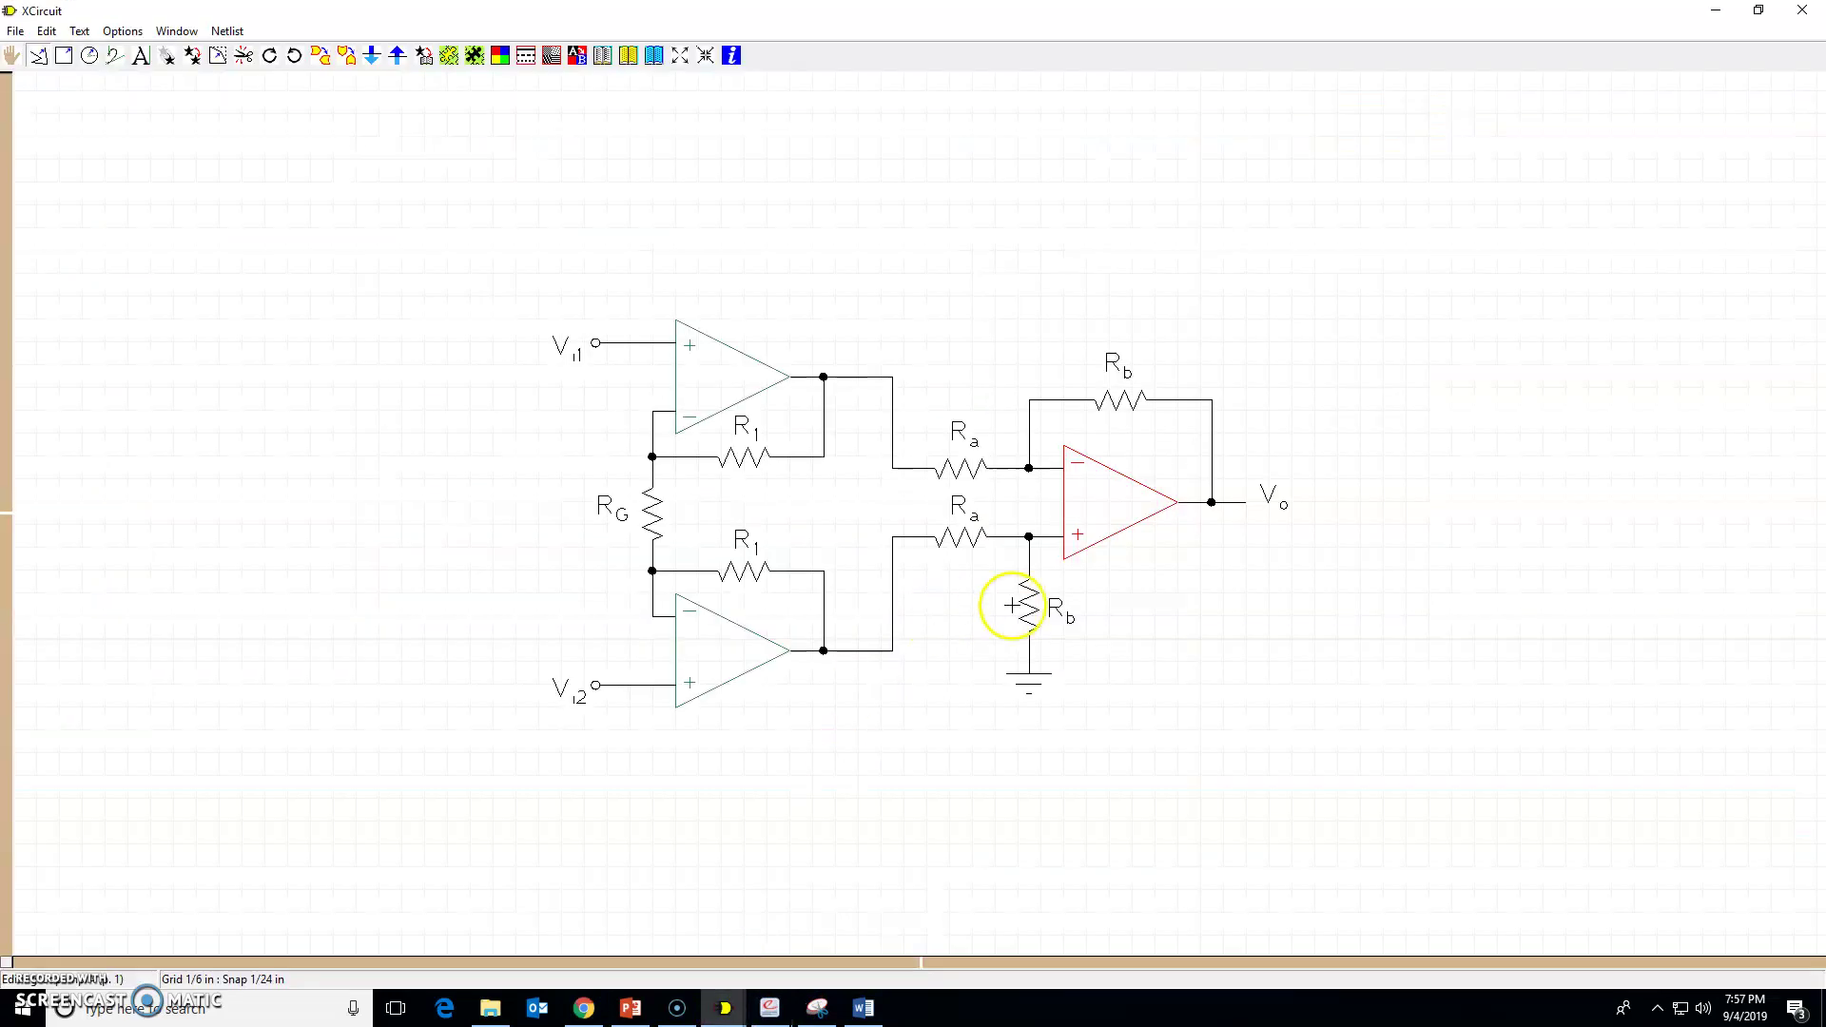